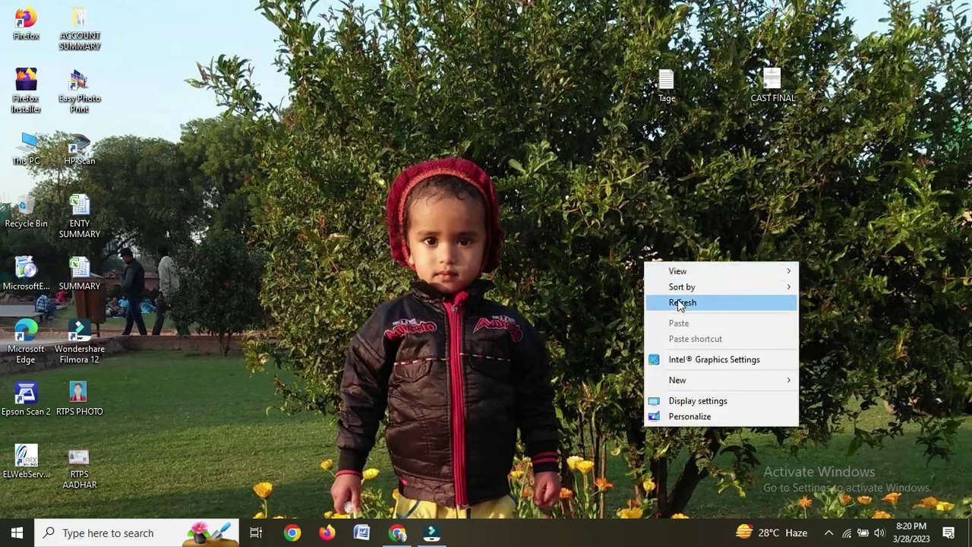
Step: Refresh the Windows desktop and bring back the Chrome window from the taskbar
left_click(678, 304)
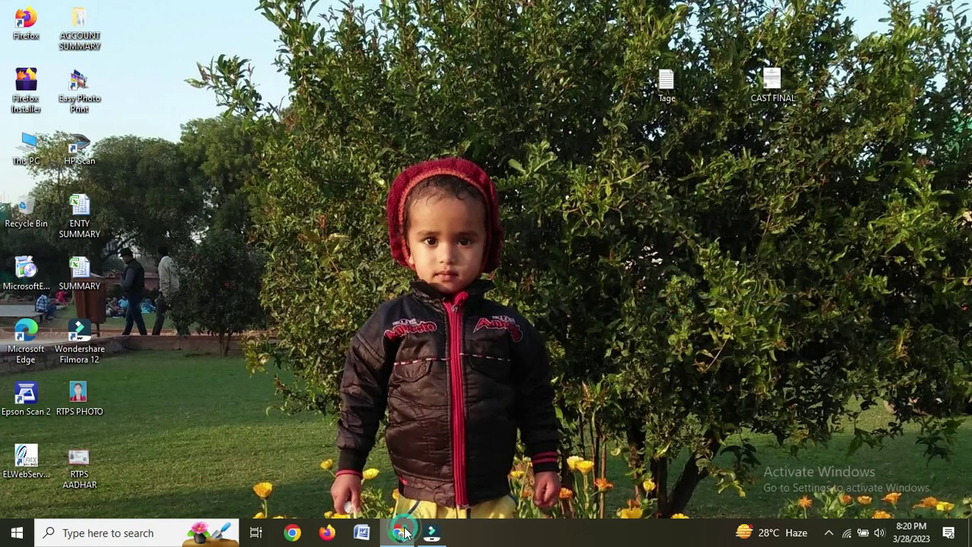
left_click(398, 533)
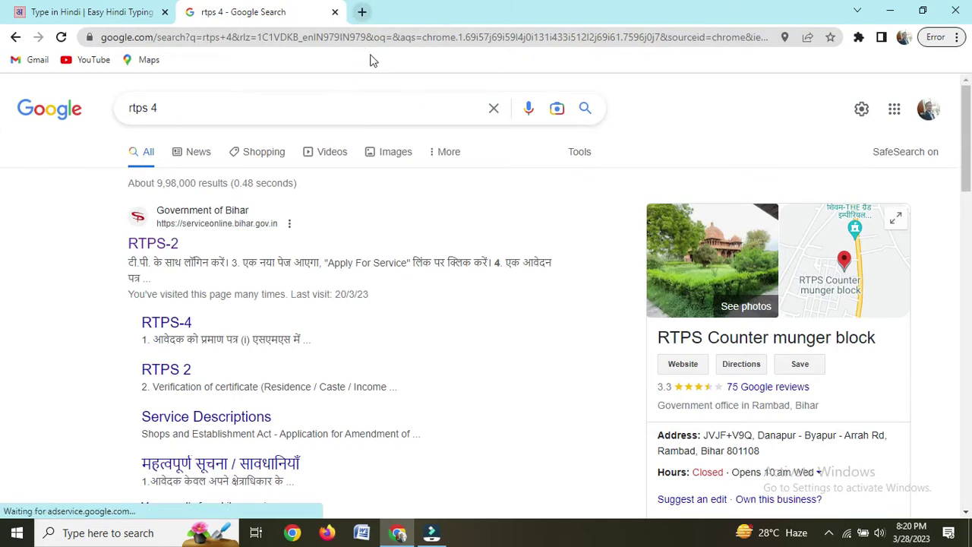
Step: In a new tab, search Google for 'rtps 4 online' and open the Bihar RTPS site
key("ctrl+t")
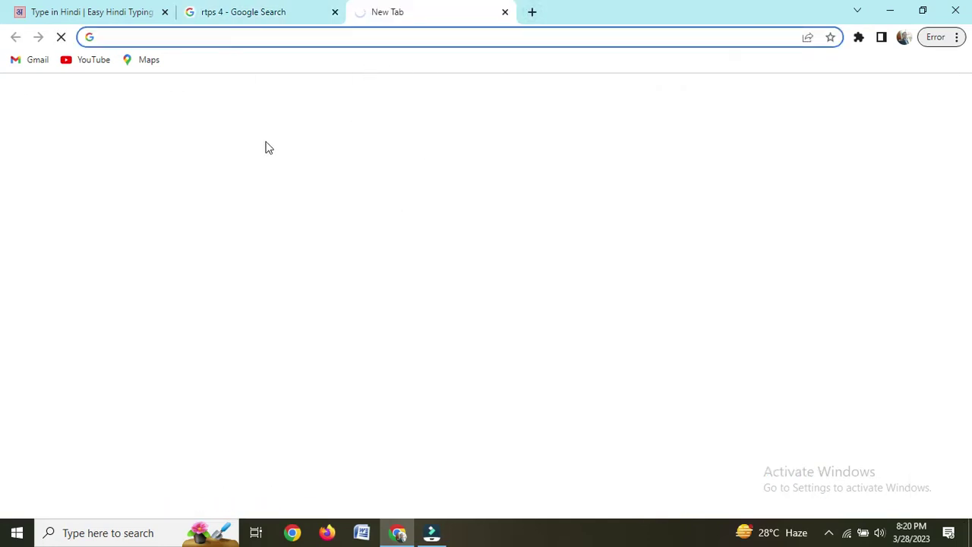
left_click(266, 141)
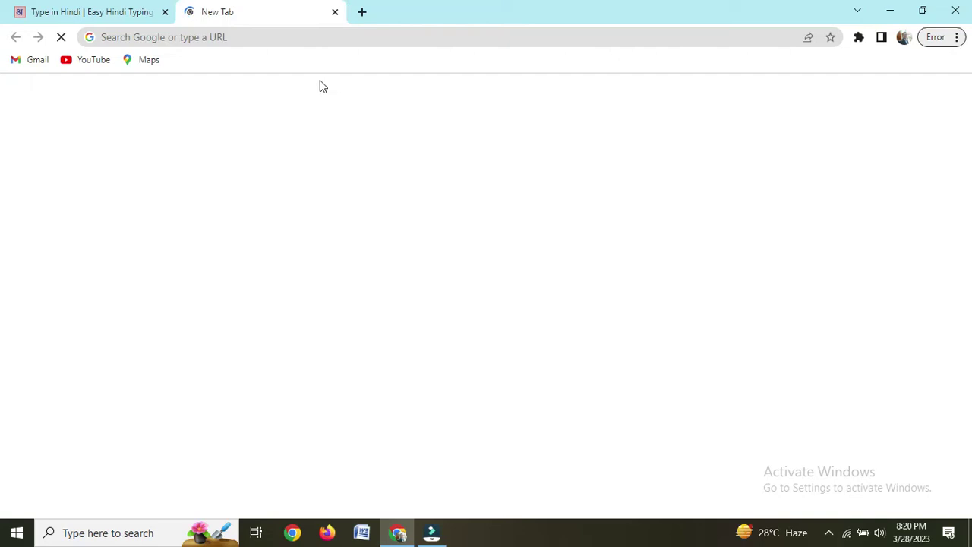
left_click(253, 39)
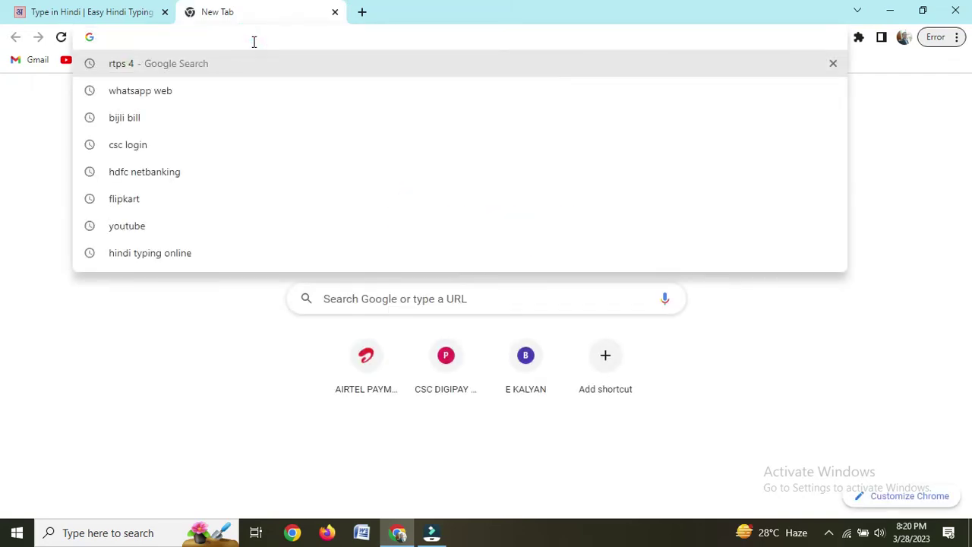
type("RTPS 4")
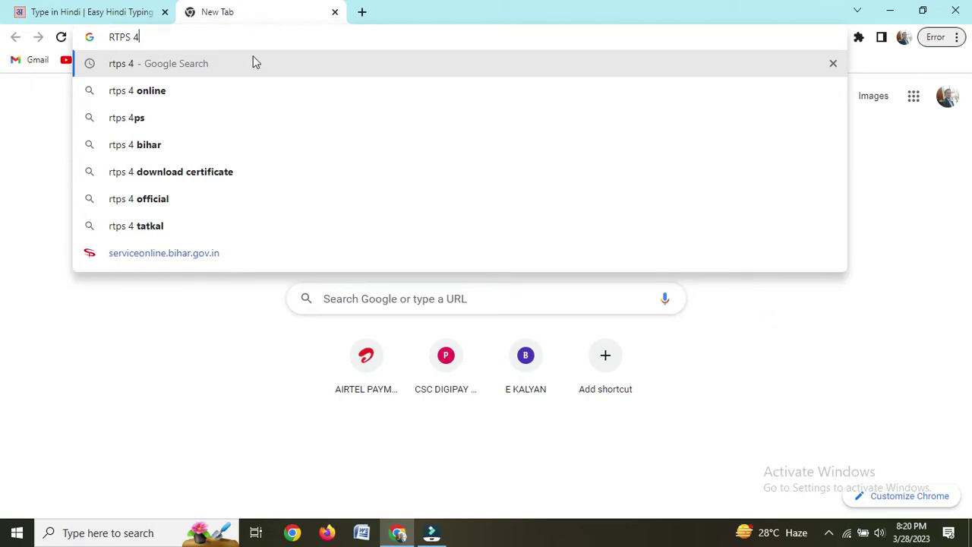
left_click(169, 92)
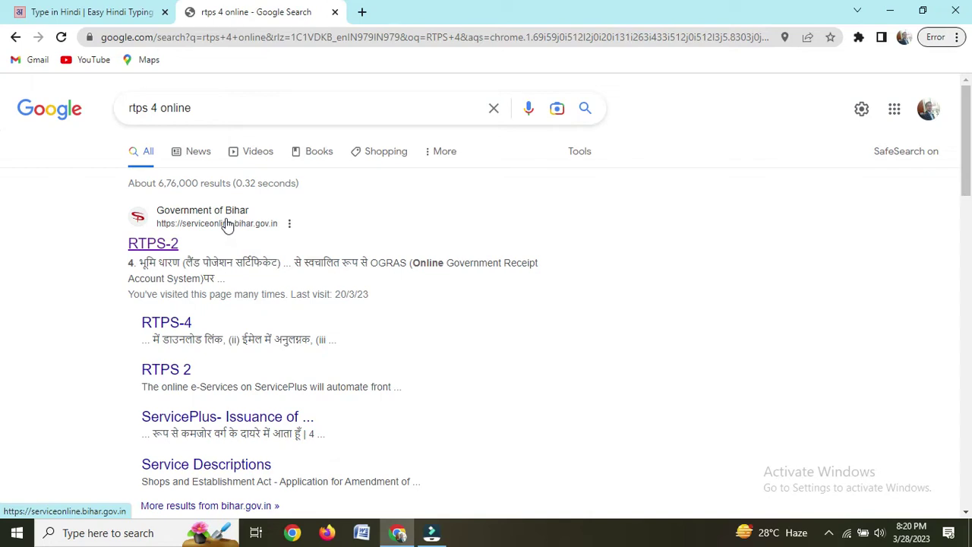
left_click(226, 223)
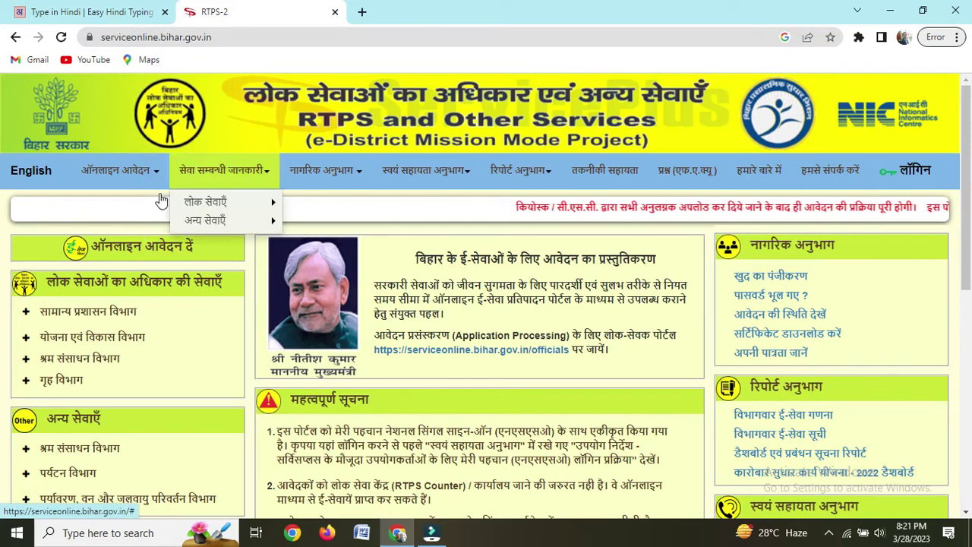
Step: Open the आवासीय प्रमाण-पत्र (Residence Certificate) application at अंचल स्तर from the online services menu
mouse_move(145, 209)
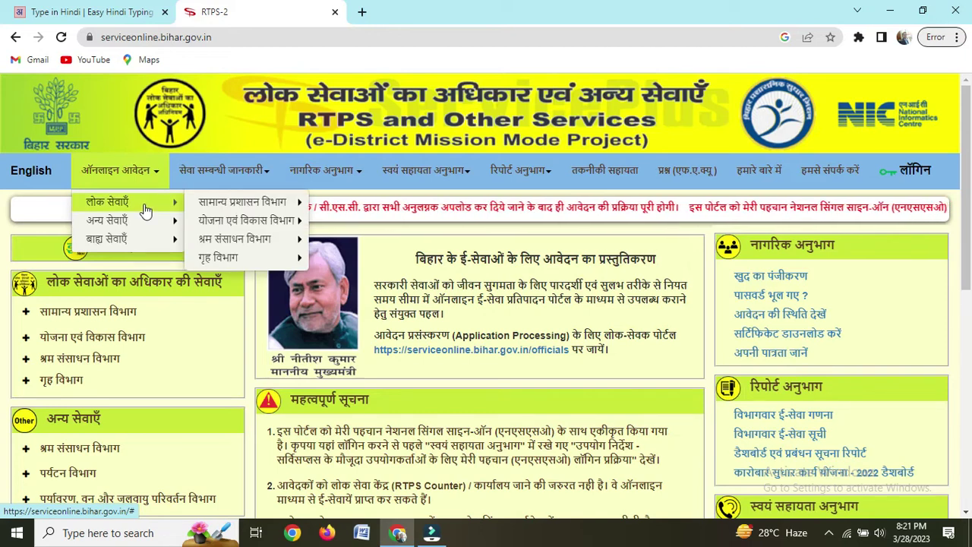
mouse_move(225, 210)
mouse_move(386, 210)
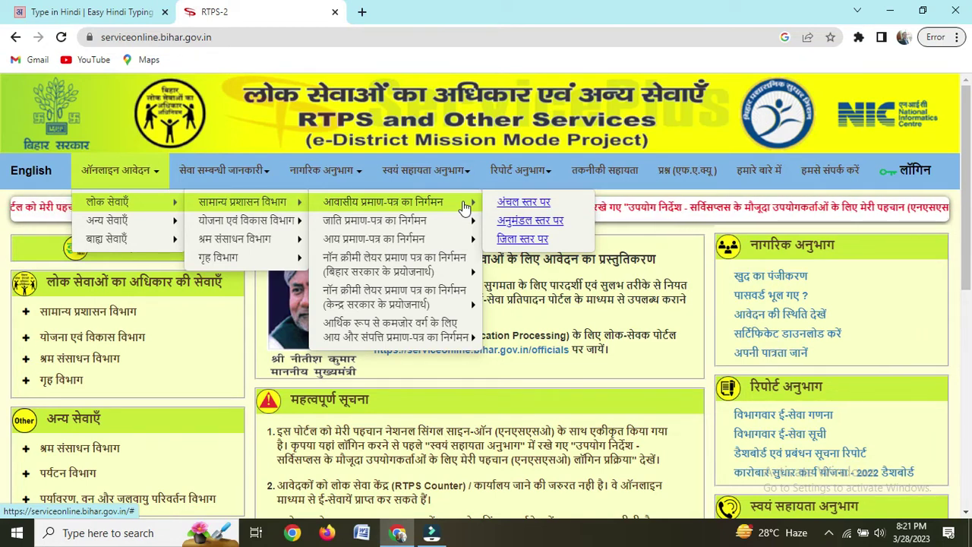
left_click(536, 203)
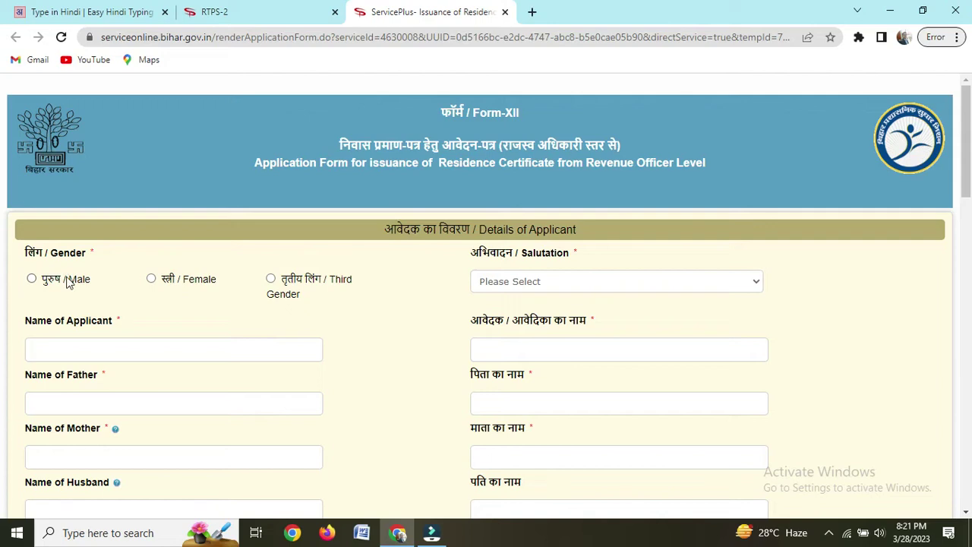
Step: Set gender to Female and salutation to सुश्री, and enter the applicant's name
left_click(152, 280)
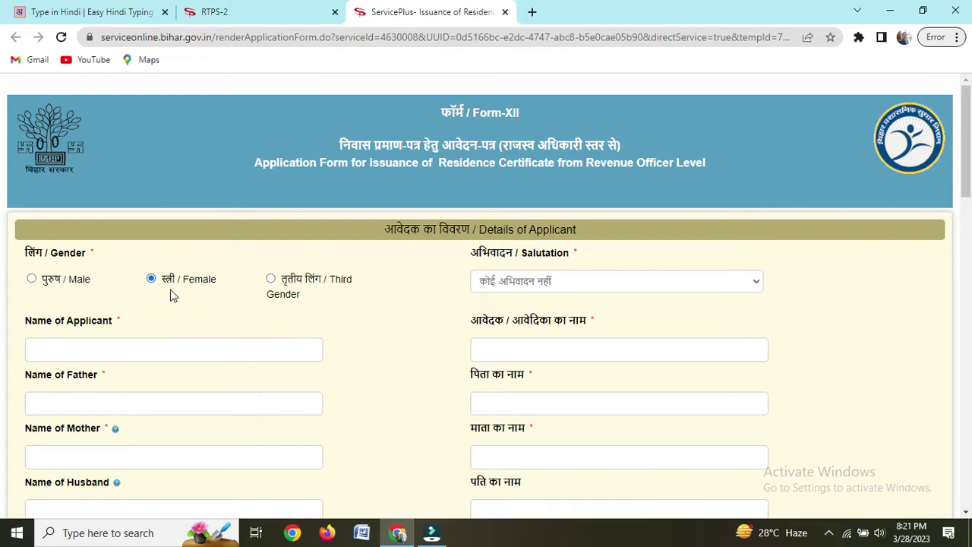
left_click(566, 286)
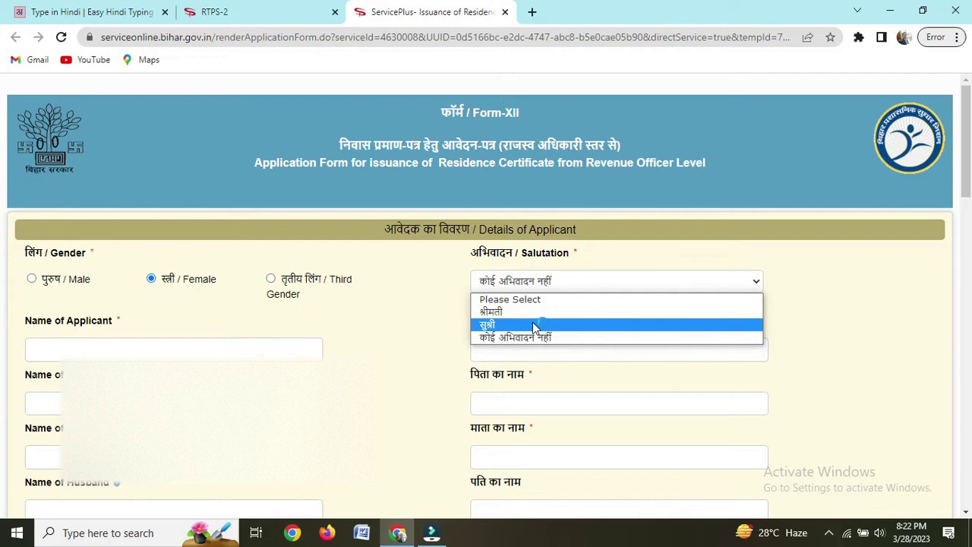
left_click(532, 322)
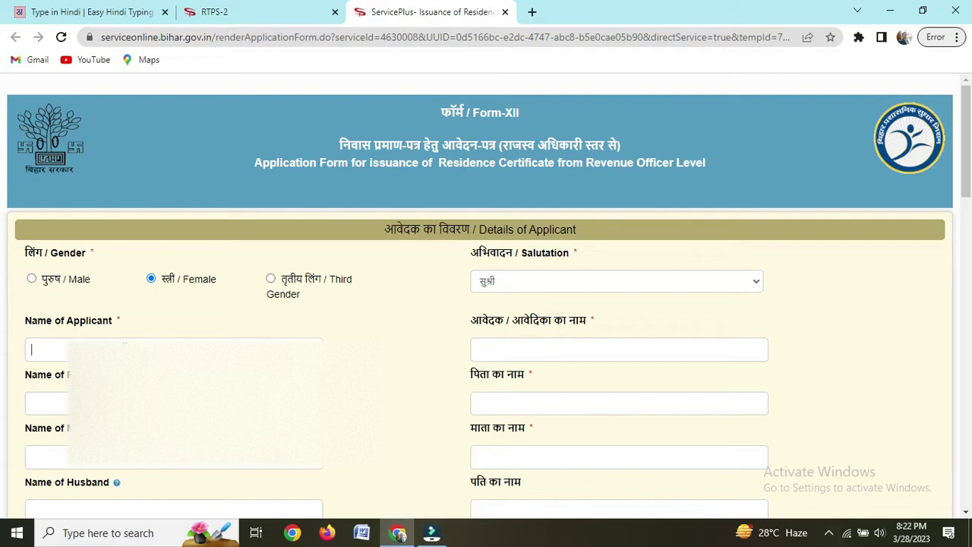
type("Aarti")
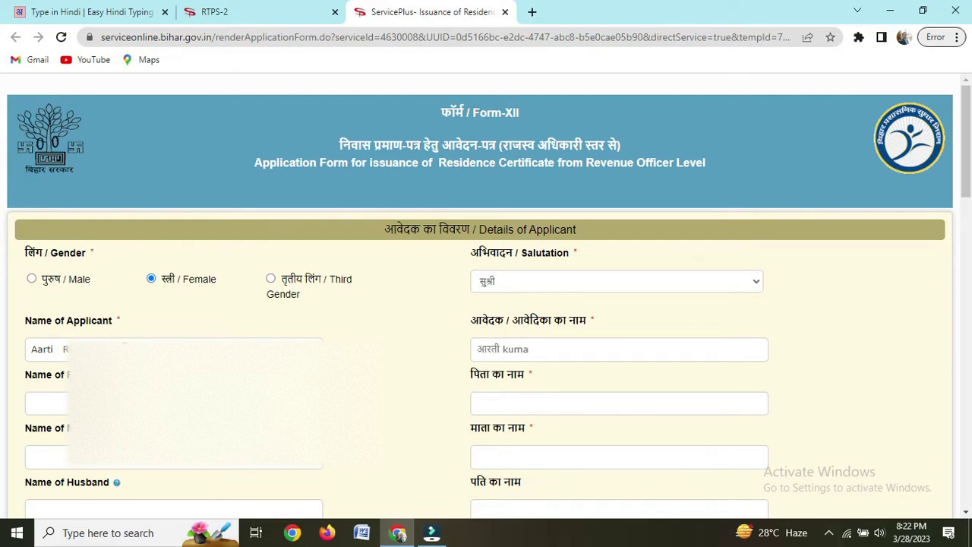
type("ri")
key("BackSpace")
key("BackSpace")
key("BackSpace")
key("BackSpace")
key("BackSpace")
key("BackSpace")
key("BackSpace")
key("BackSpace")
key("BackSpace")
key("BackSpace")
key("BackSpace")
key("BackSpace")
key("BackSpace")
key("BackSpace")
Step: Enter the father's and mother's names, correcting the Hindi father name
left_click(66, 404)
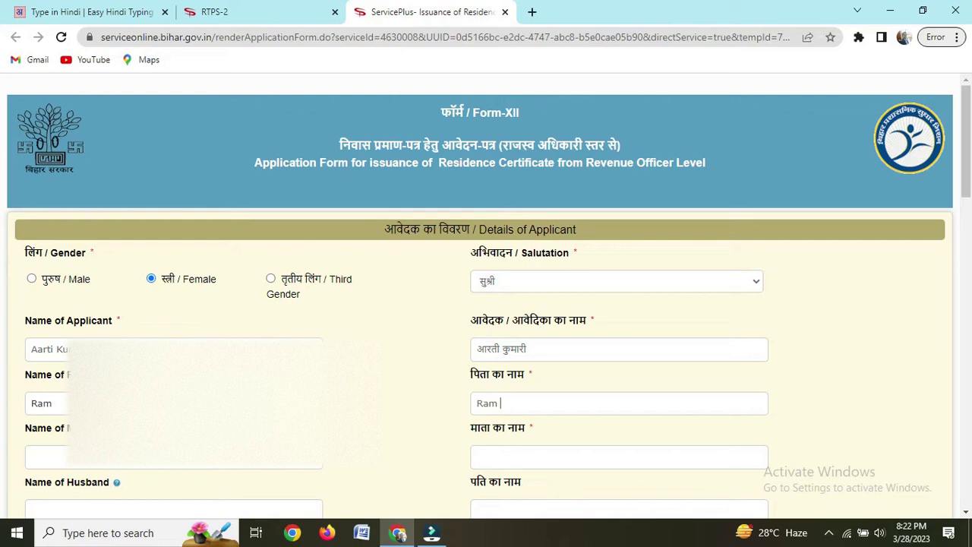
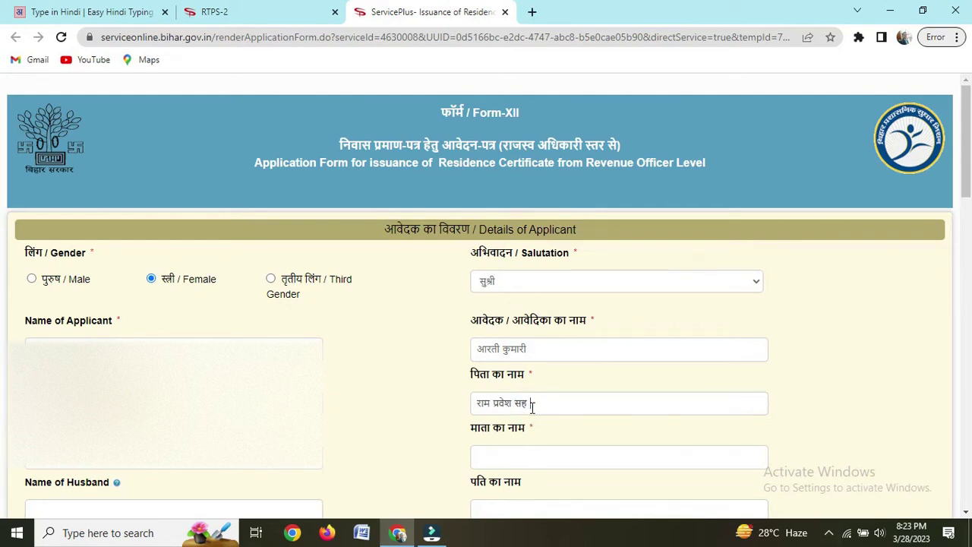
type("saan")
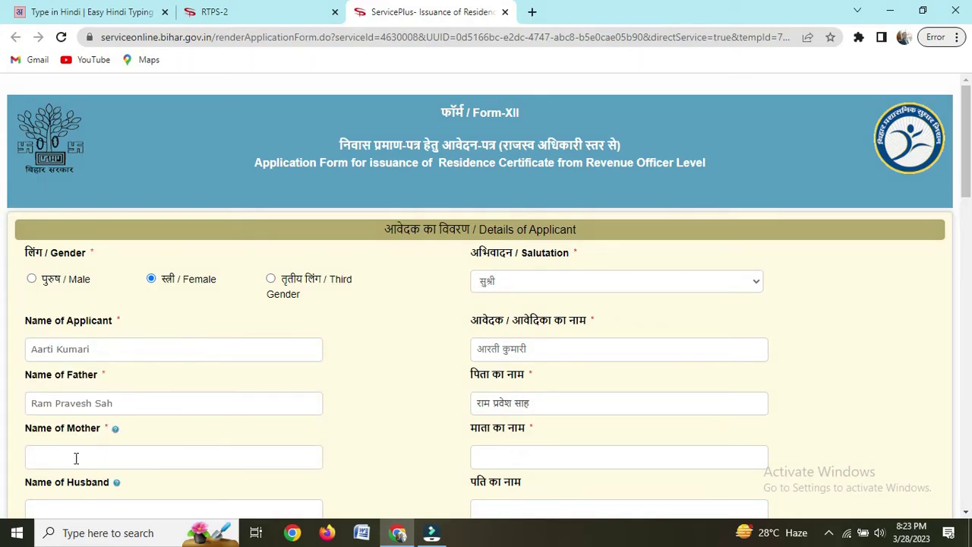
left_click(76, 458)
Step: Paste the applicant's mobile number into its field
scroll(265, 444, "down", 3)
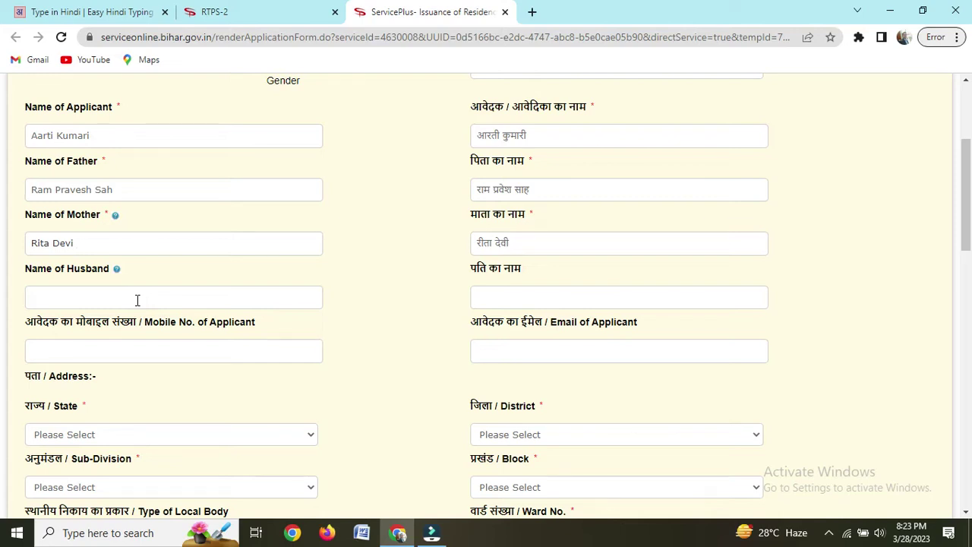
left_click(88, 344)
key("ctrl+v")
Step: Set state BIHAR, district VAISHALI, sub-division HAJIPUR and block HAJIPUR
scroll(84, 339, "down", 4)
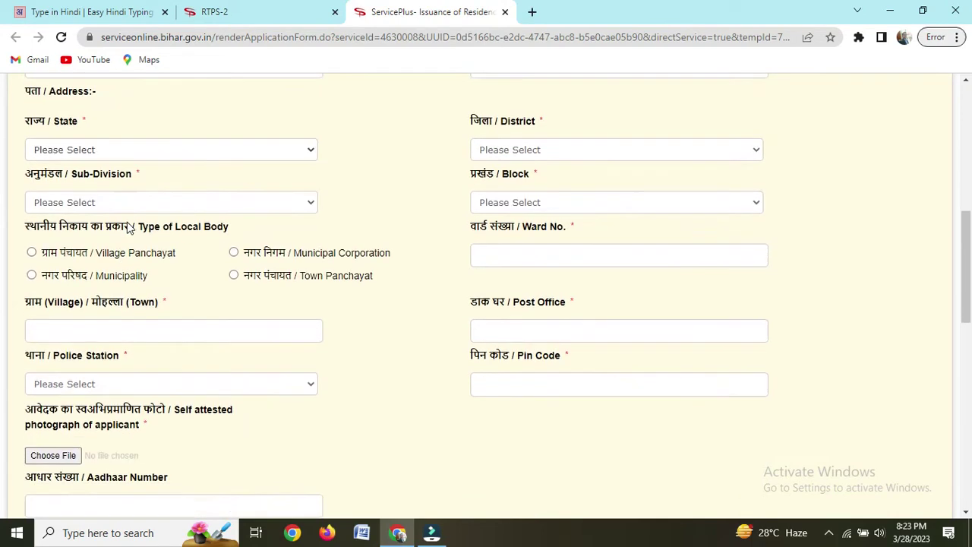
left_click(130, 151)
left_click(85, 184)
left_click(555, 155)
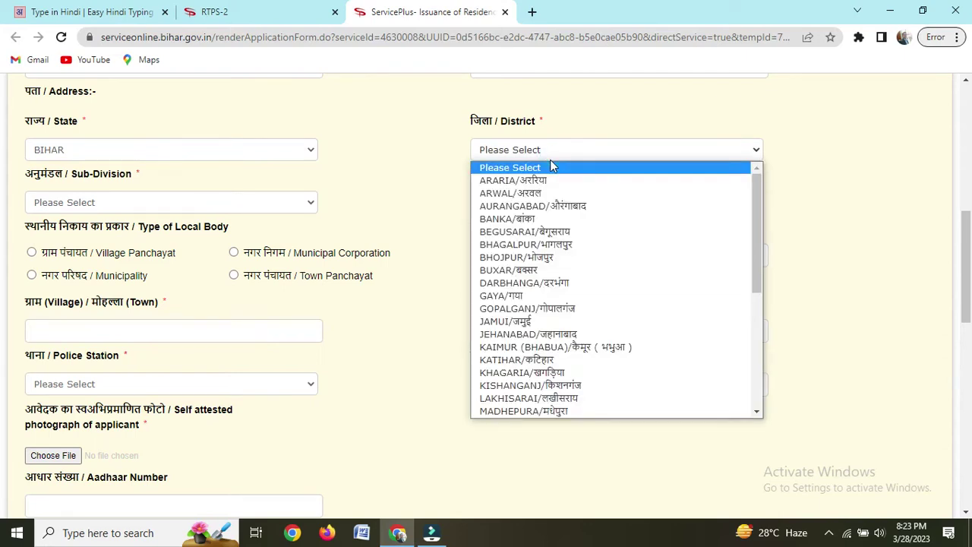
key("v")
key("Return")
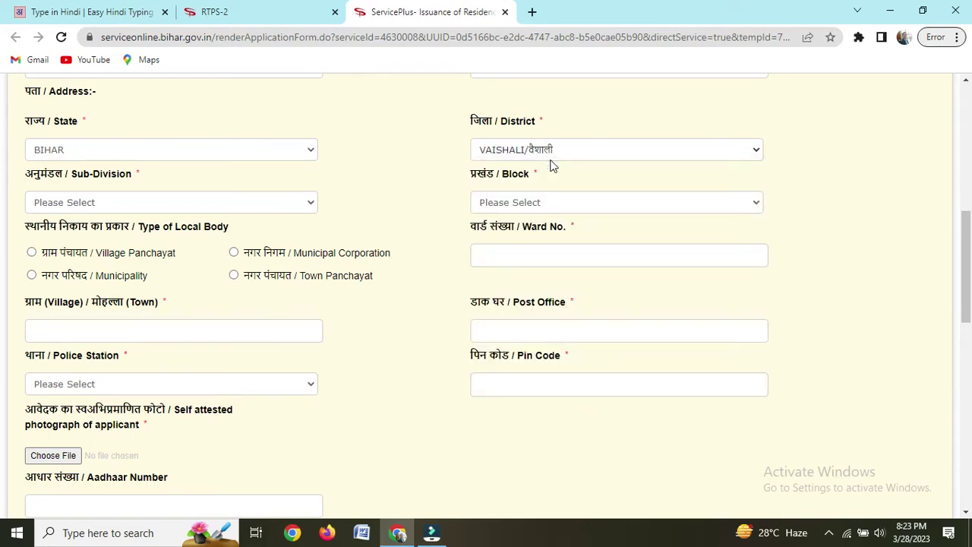
left_click(143, 210)
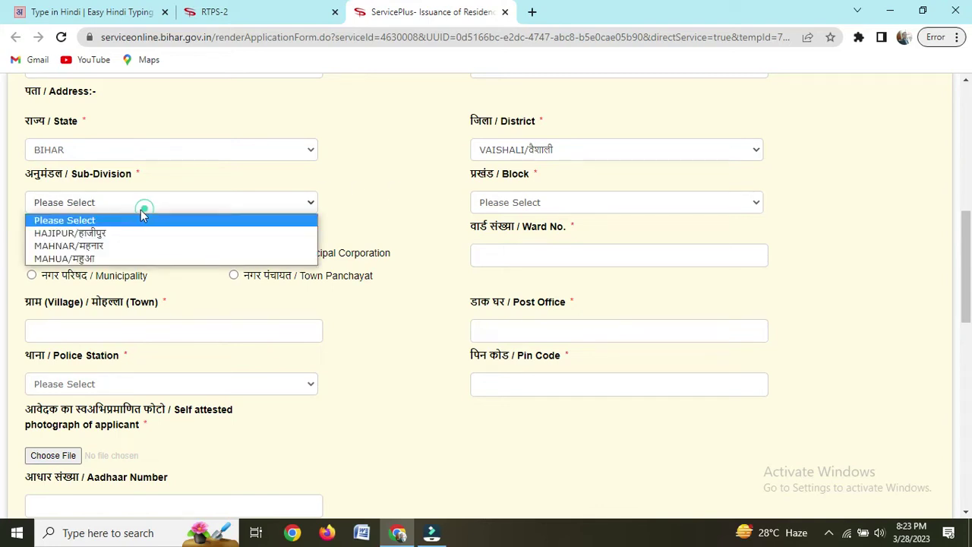
left_click(109, 236)
left_click(527, 202)
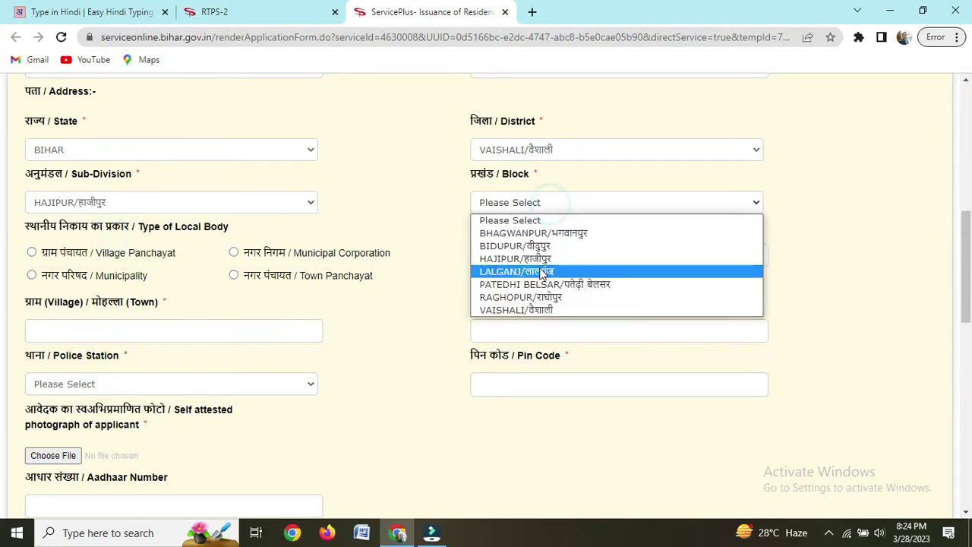
left_click(536, 264)
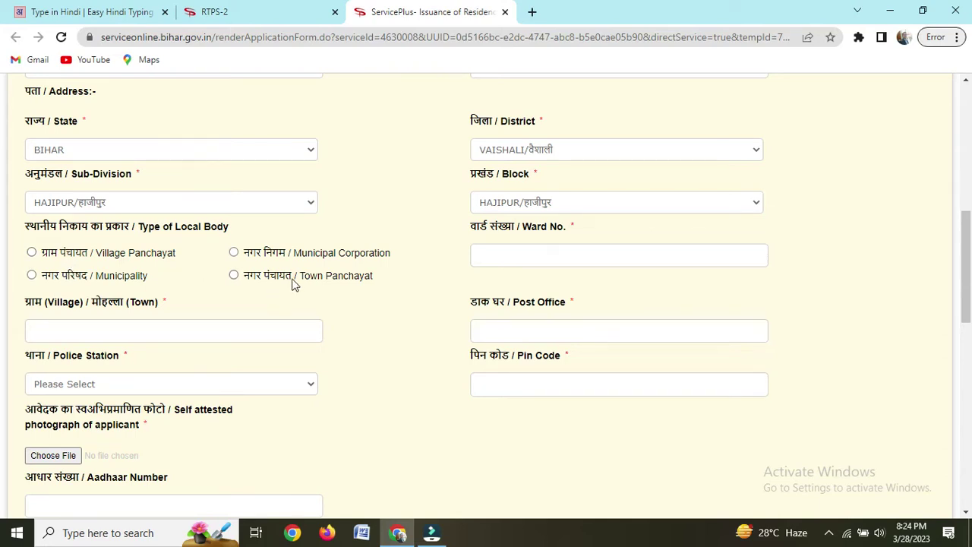
Step: Set local body type to Municipality, ward number 16, and municipality Hajipur
left_click(31, 276)
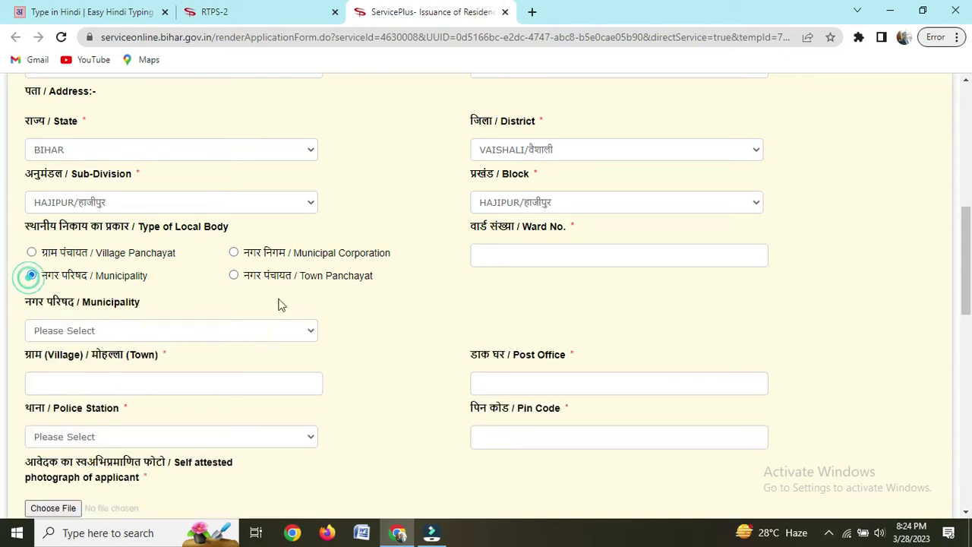
left_click(518, 258)
type("16")
left_click(502, 304)
scroll(691, 236, "down", 1)
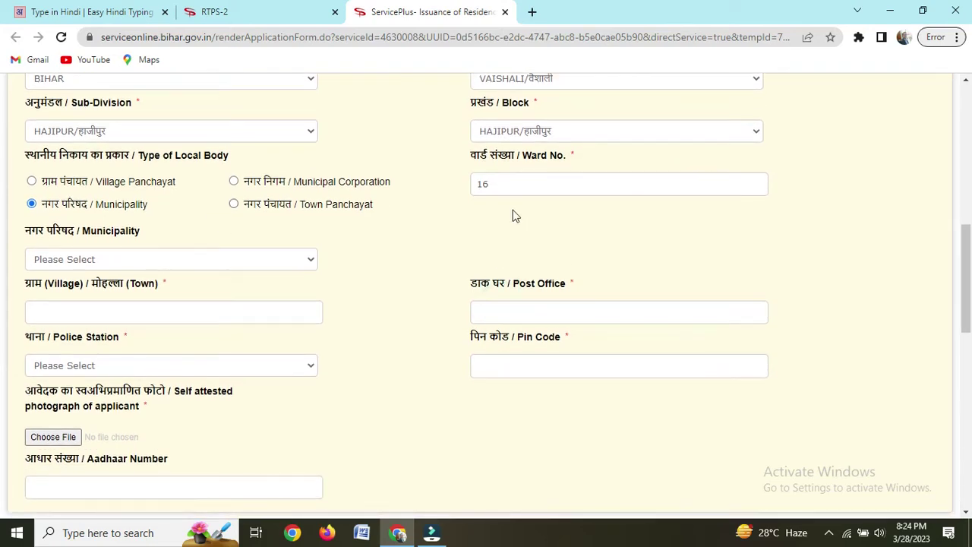
left_click(172, 261)
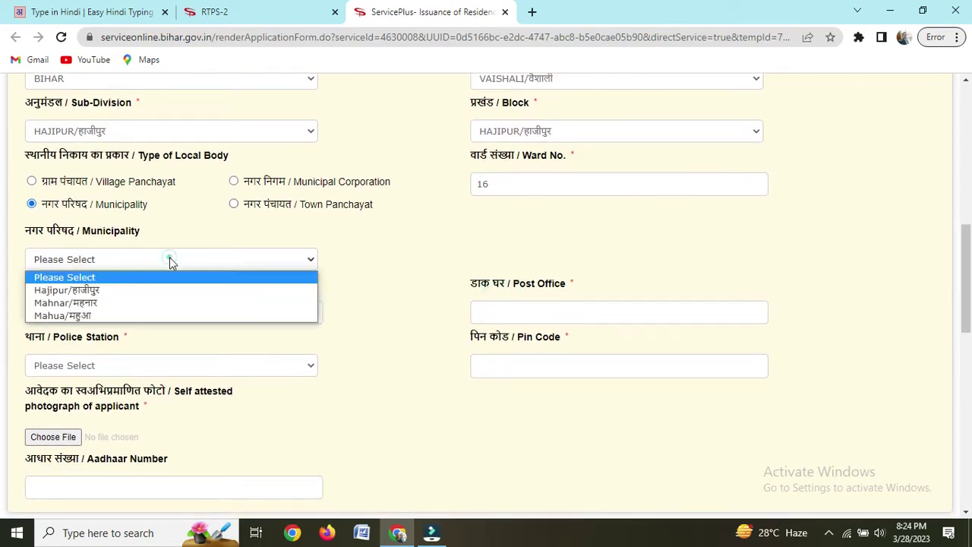
left_click(134, 287)
Step: Enter village/town 'rambhadra' and post office 'HAJIPUR'
left_click(119, 309)
type("rambhadra")
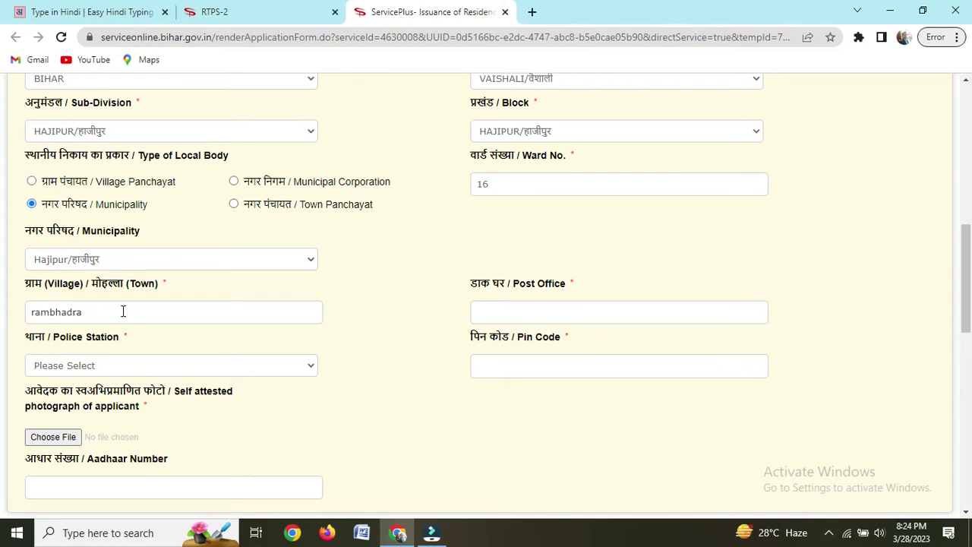
left_click(530, 320)
type("HAJIPUR")
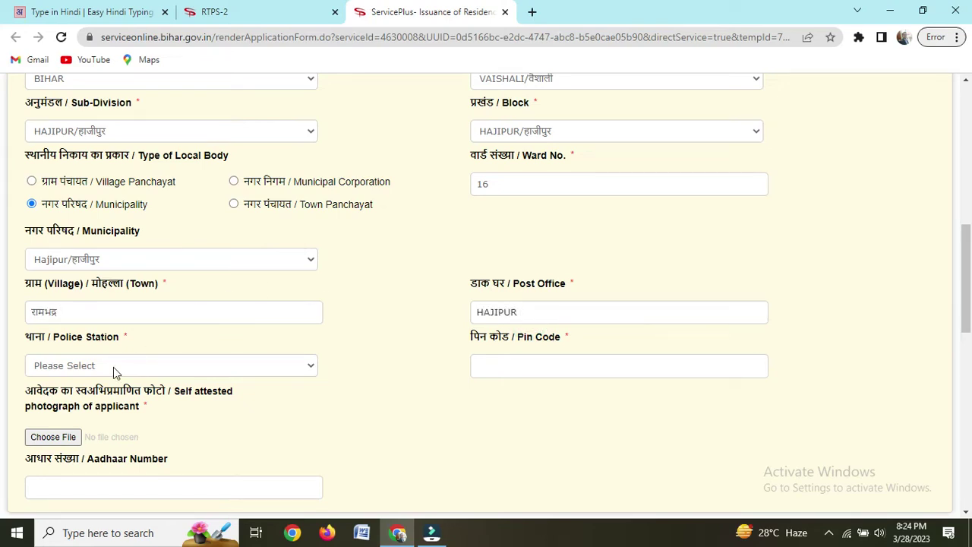
Step: Set police station HAJIPUR NAGAR and pin code 844101, then minimize the browser
scroll(200, 352, "down", 1)
left_click(138, 294)
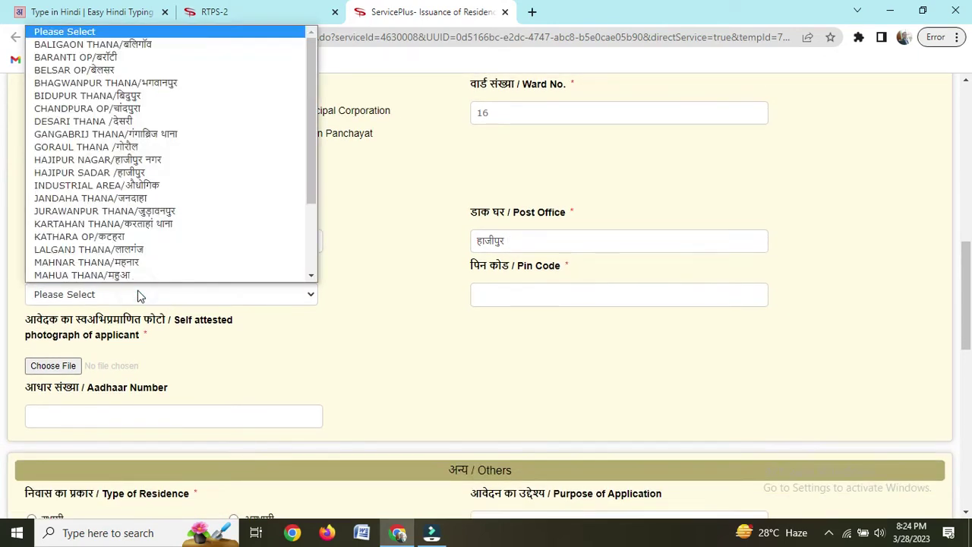
key("h")
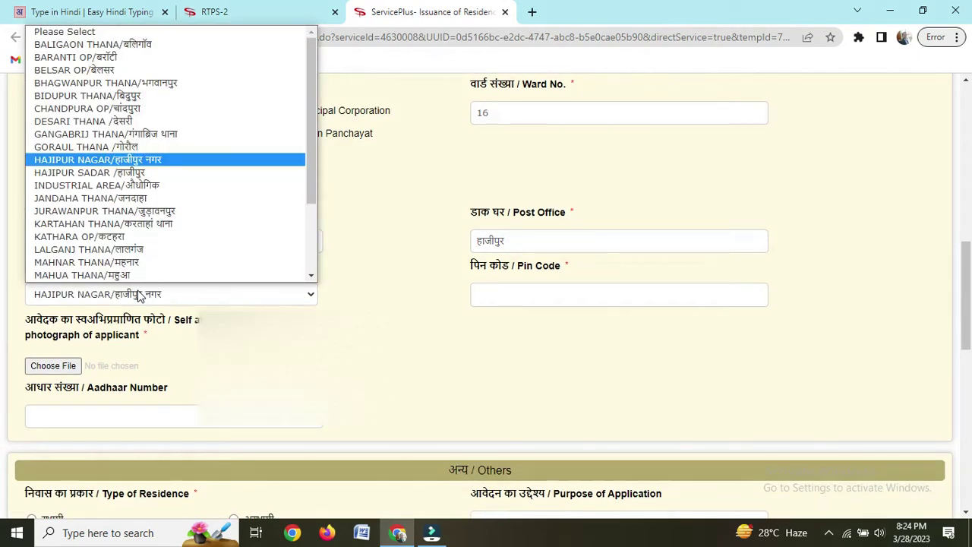
key("Return")
left_click(519, 293)
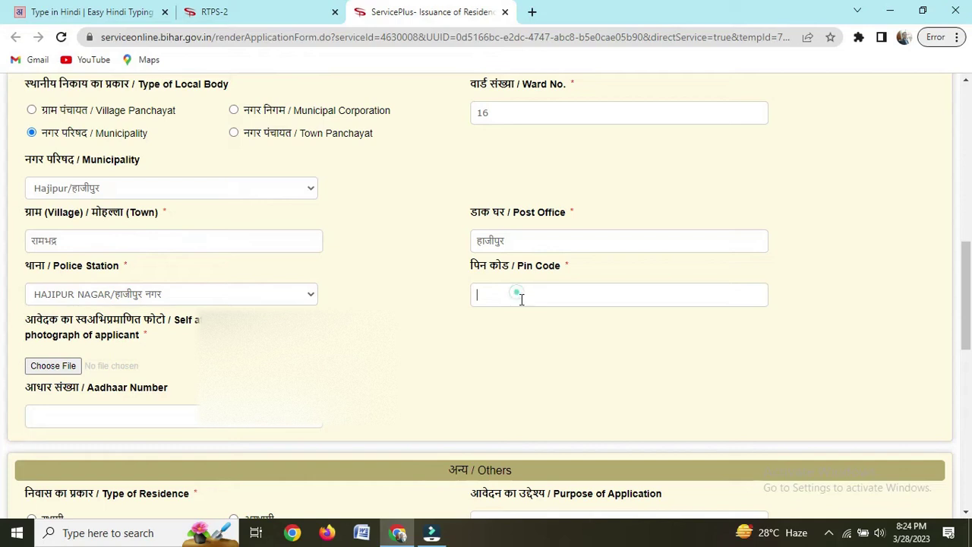
type("844101")
left_click(524, 372)
left_click(890, 12)
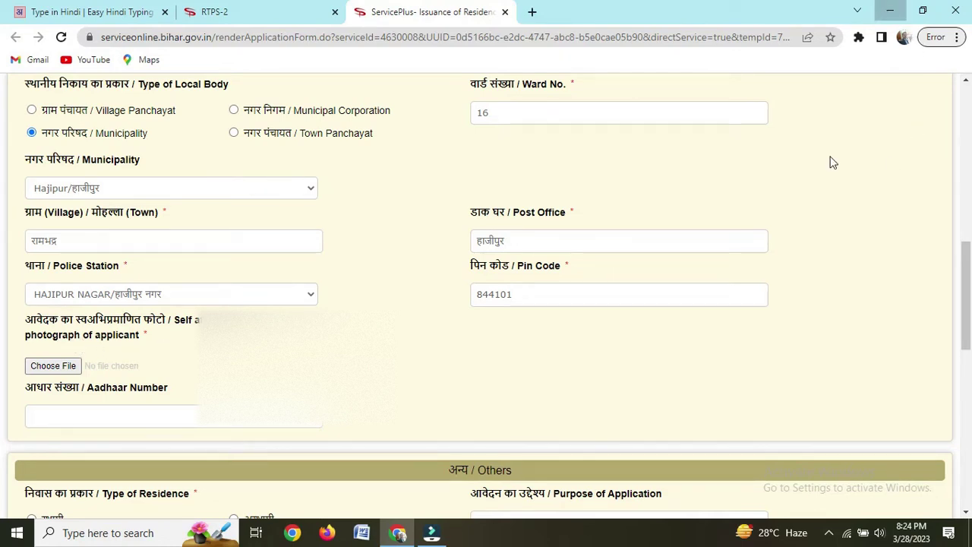
Step: Confirm in Properties that RTPS PHOTO is a 33.6 KB JPEG, then return to Chrome
double_click(96, 395)
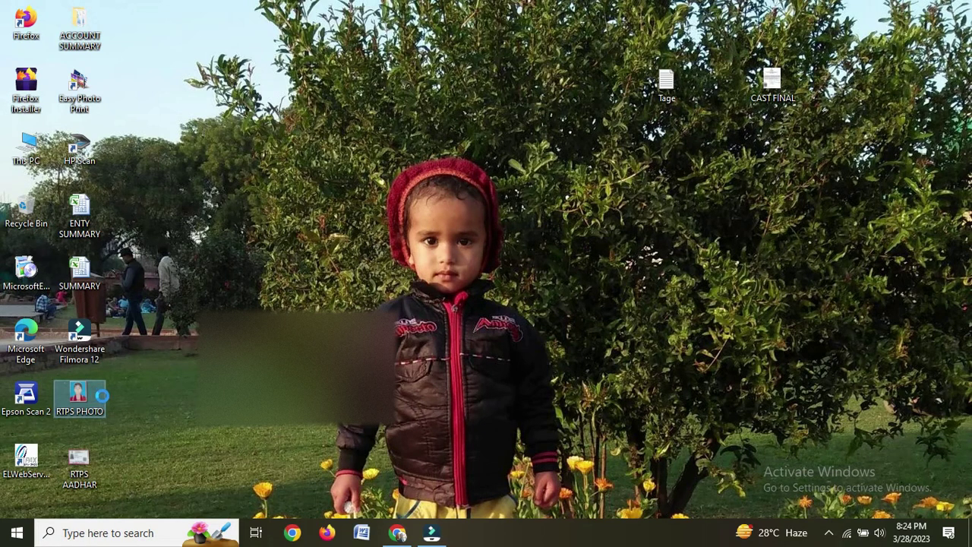
right_click(101, 395)
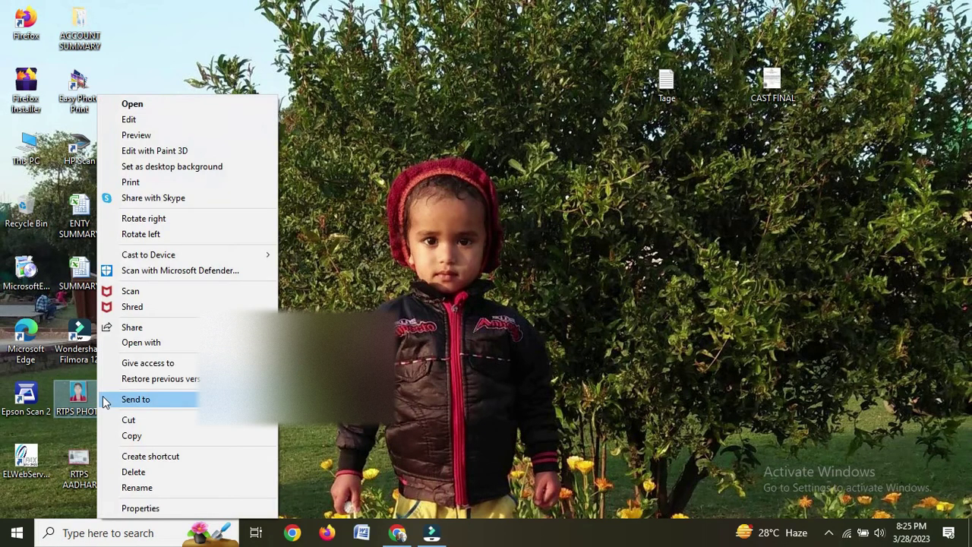
left_click(140, 508)
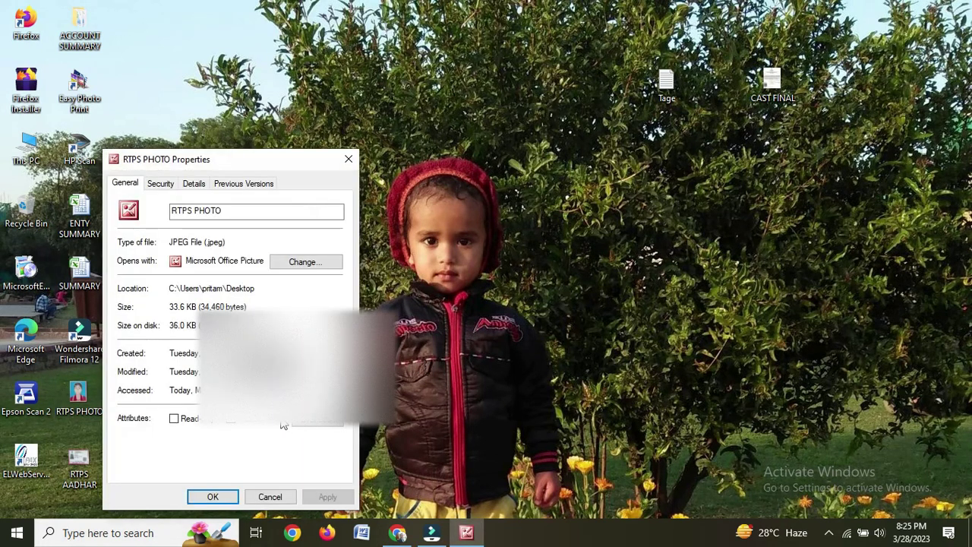
left_click(347, 161)
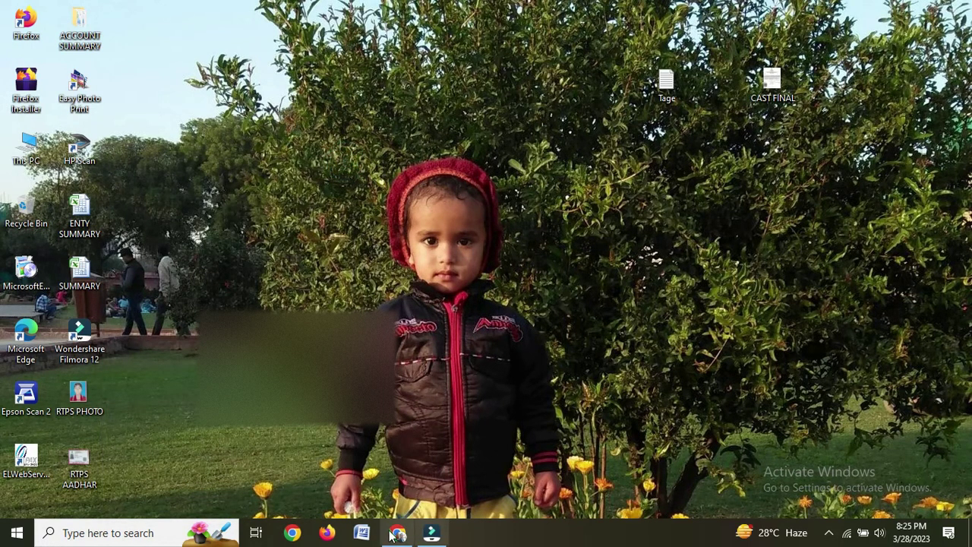
left_click(397, 532)
Step: Upload RTPS PHOTO as the applicant's self-attested photograph
left_click(54, 368)
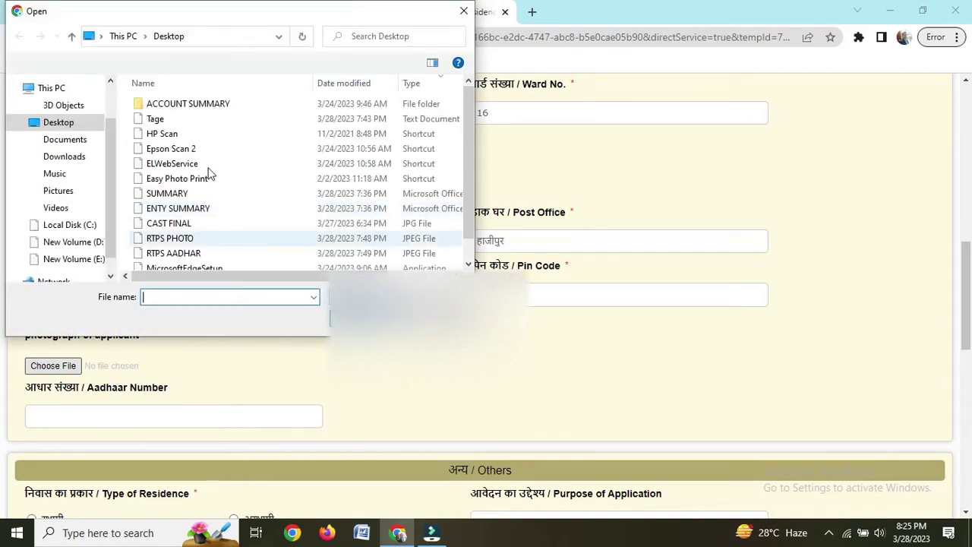
left_click(191, 241)
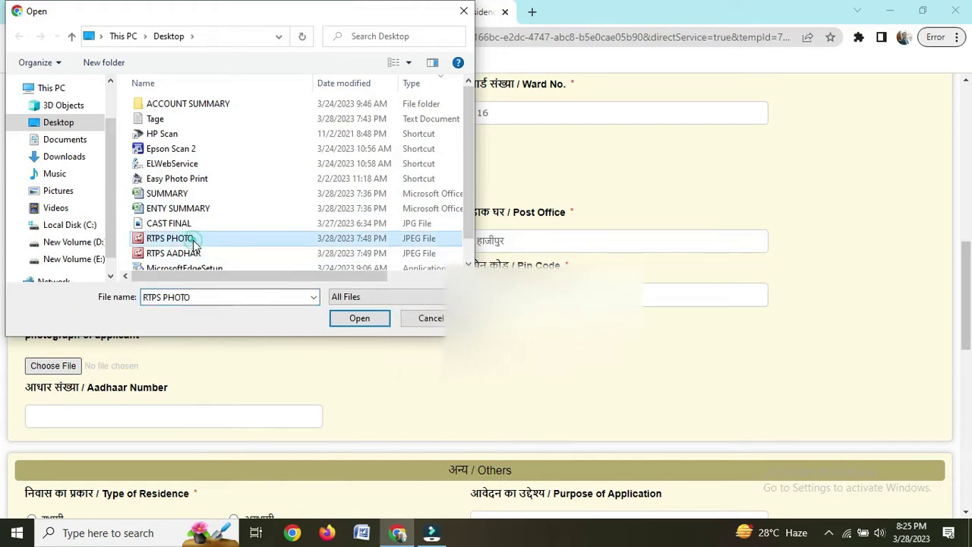
left_click(358, 318)
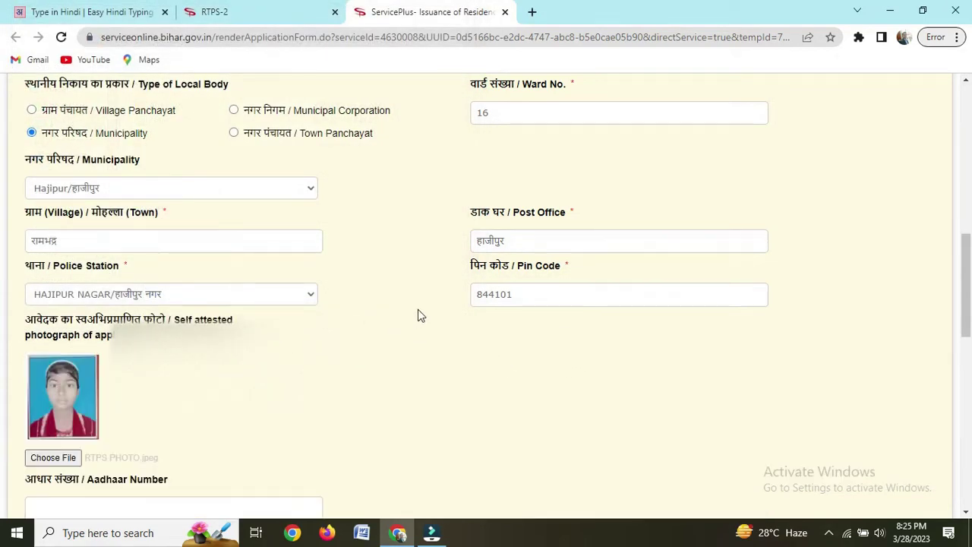
scroll(417, 309, "down", 2)
scroll(352, 299, "down", 3)
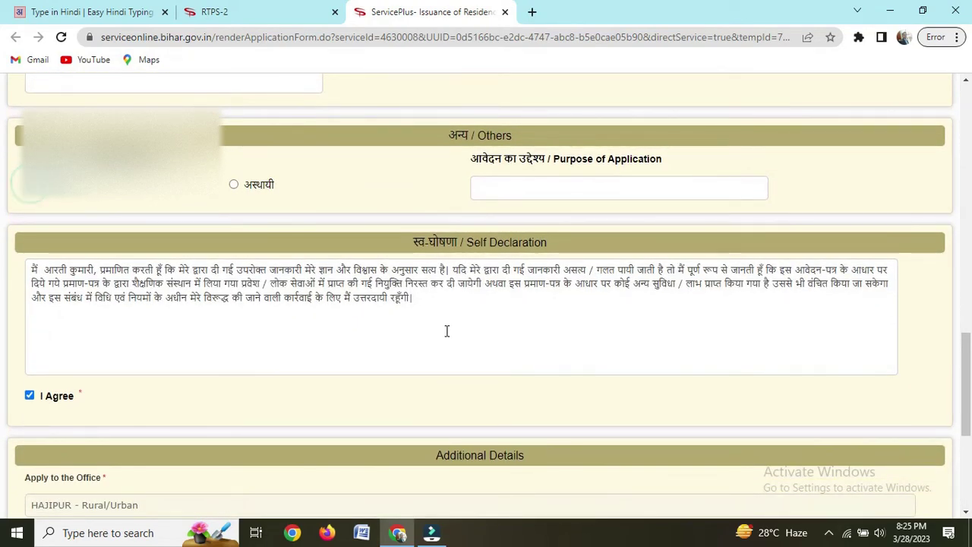
scroll(448, 329, "down", 2)
scroll(448, 306, "up", 1)
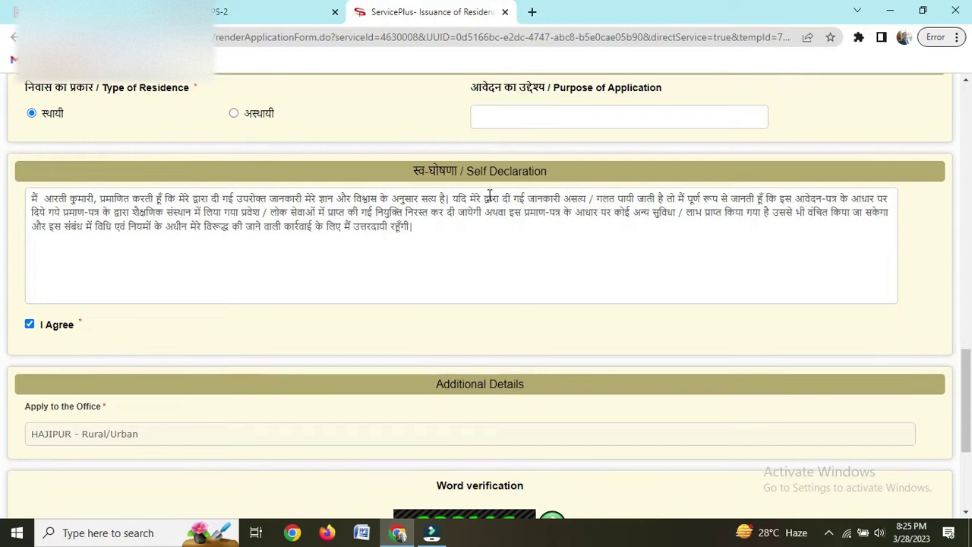
scroll(473, 397, "down", 2)
left_click(465, 442)
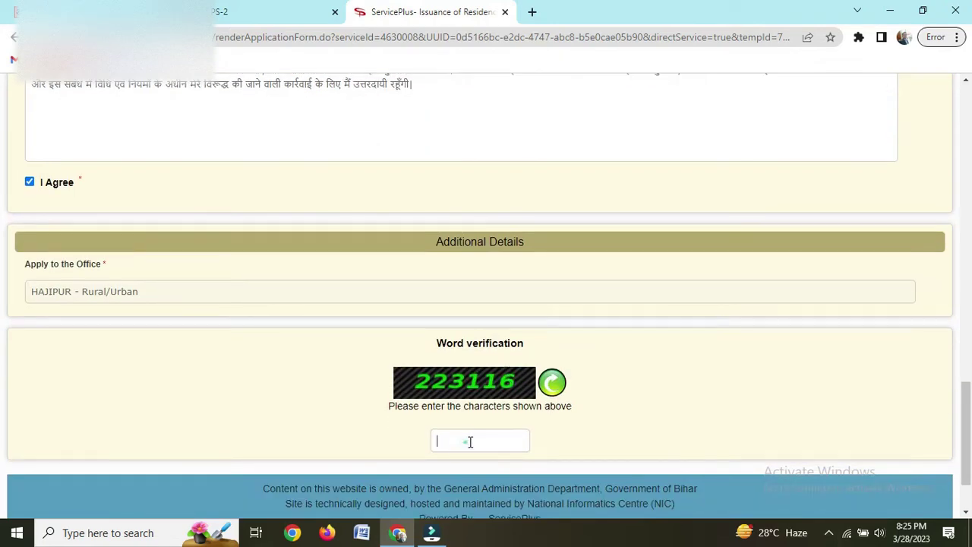
type("223116")
Step: Proceed with the form, accept the reminder, and go to Attach Annexure on the draft page
scroll(632, 397, "down", 2)
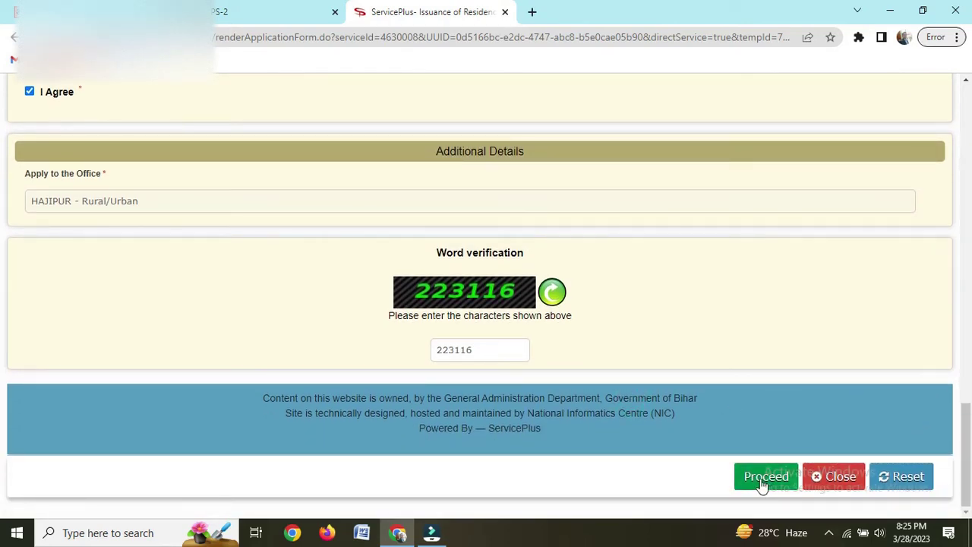
left_click(762, 484)
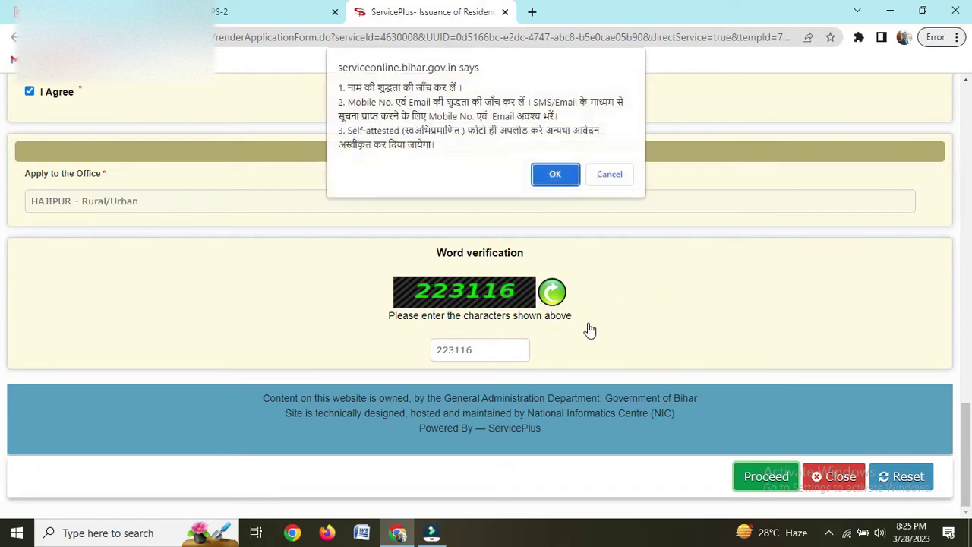
left_click(553, 179)
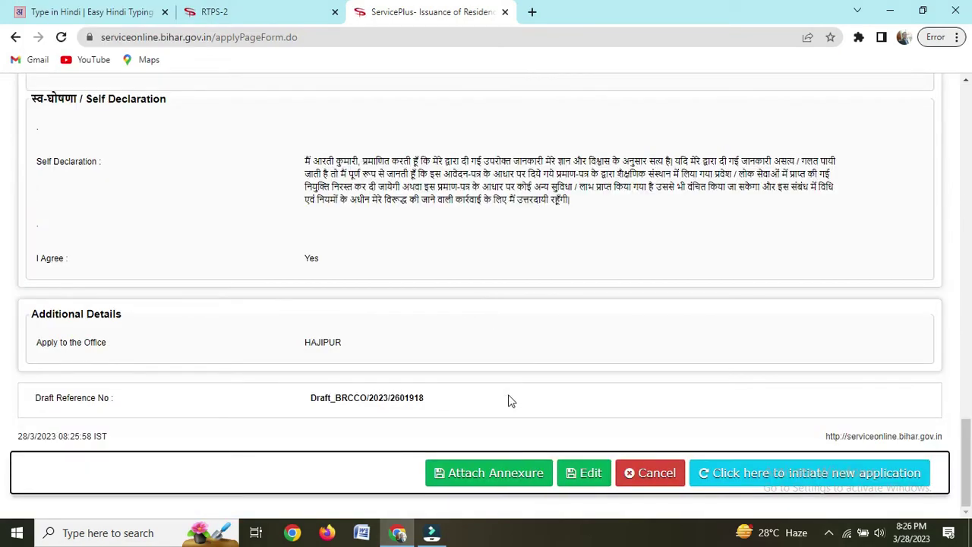
left_click(490, 471)
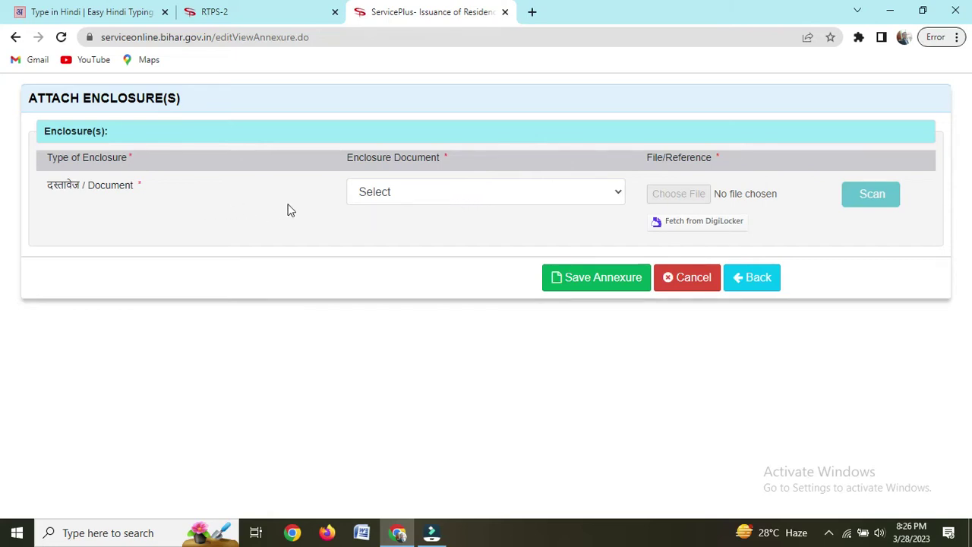
Step: Choose आधार कार्ड as the enclosure type, upload RTPS AADHAR.jpeg, and save the annexure
left_click(429, 194)
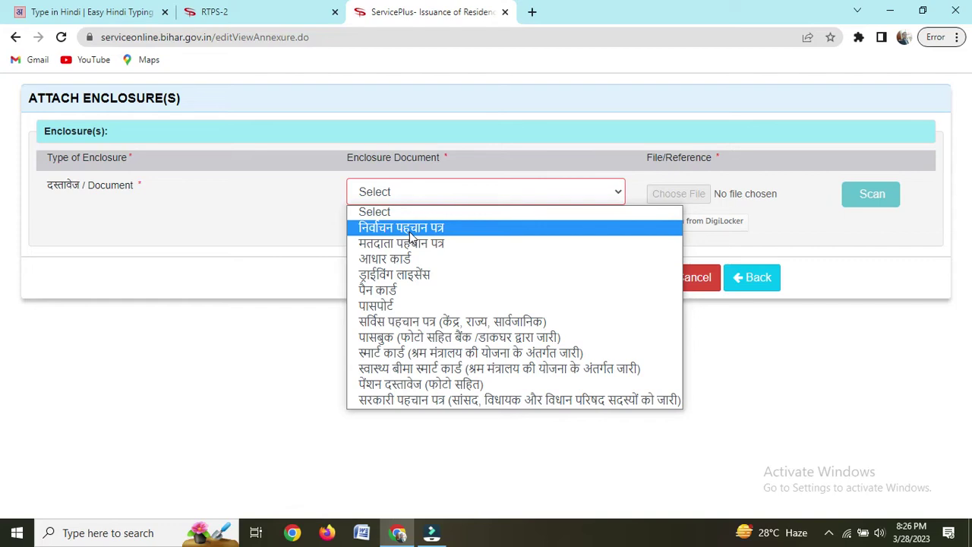
left_click(415, 259)
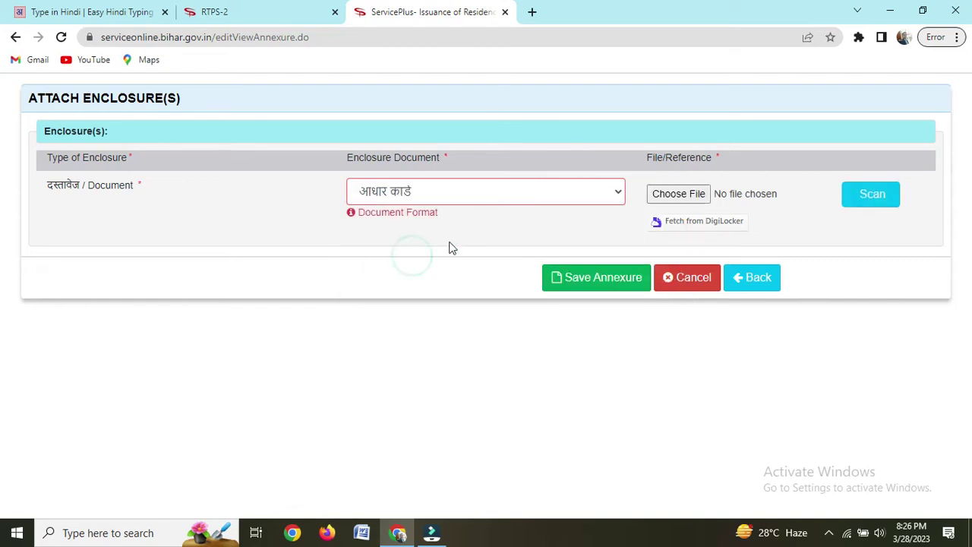
left_click(673, 199)
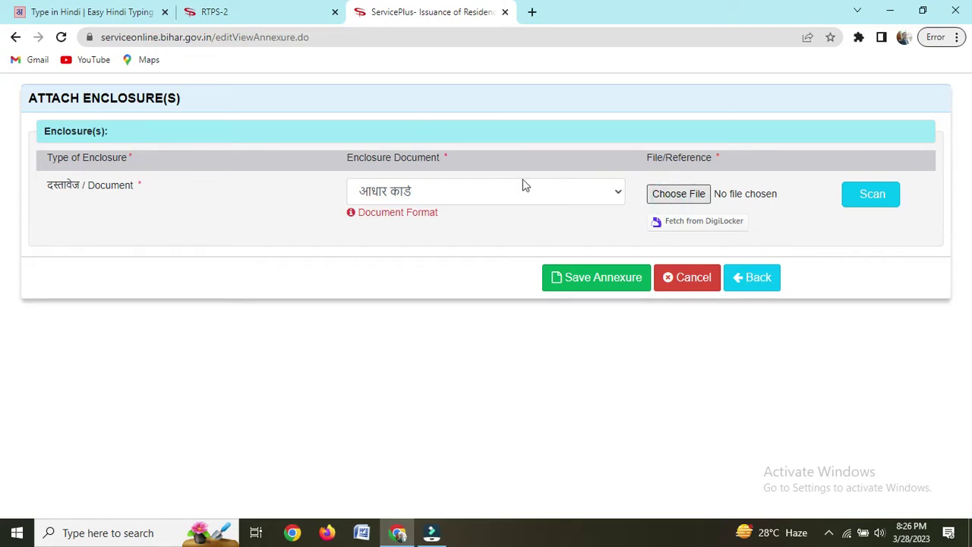
left_click(649, 195)
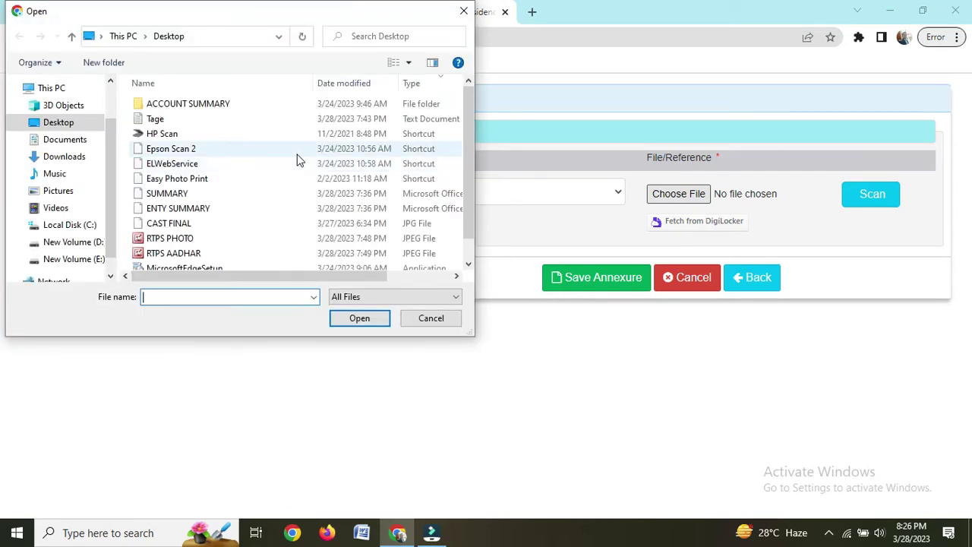
left_click(199, 253)
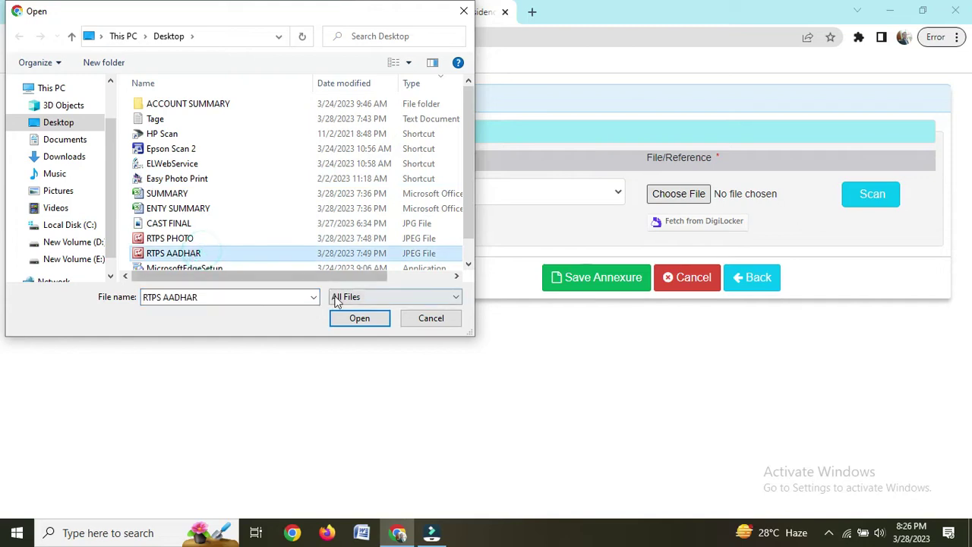
left_click(343, 319)
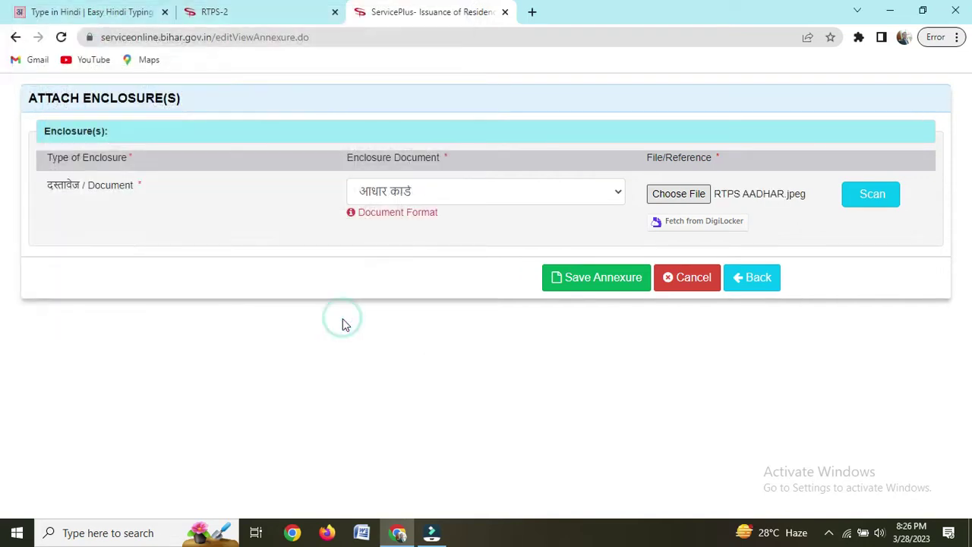
left_click(588, 288)
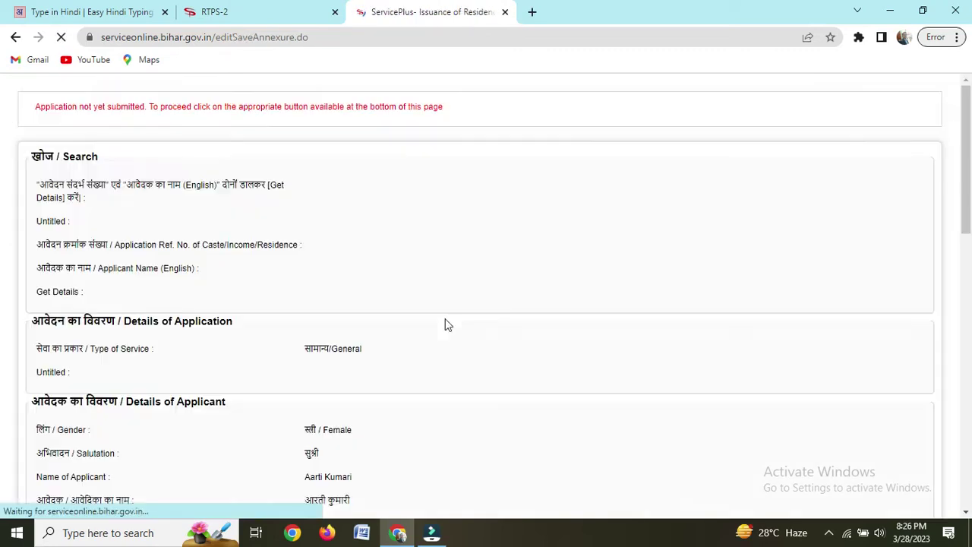
Step: Check the application preview, then submit it to get the acknowledgement and application number
scroll(486, 322, "down", 15)
scroll(537, 341, "up", 7)
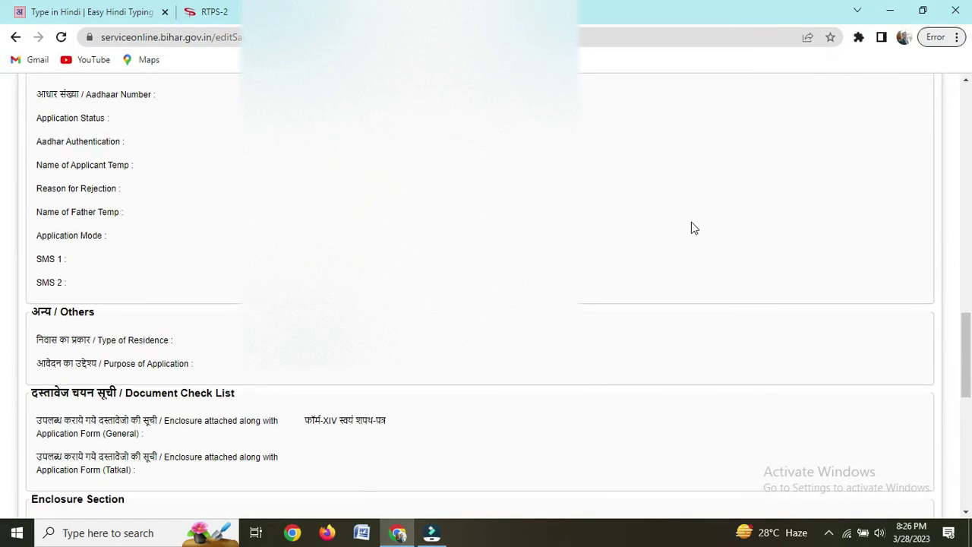
scroll(961, 354, "up", 5)
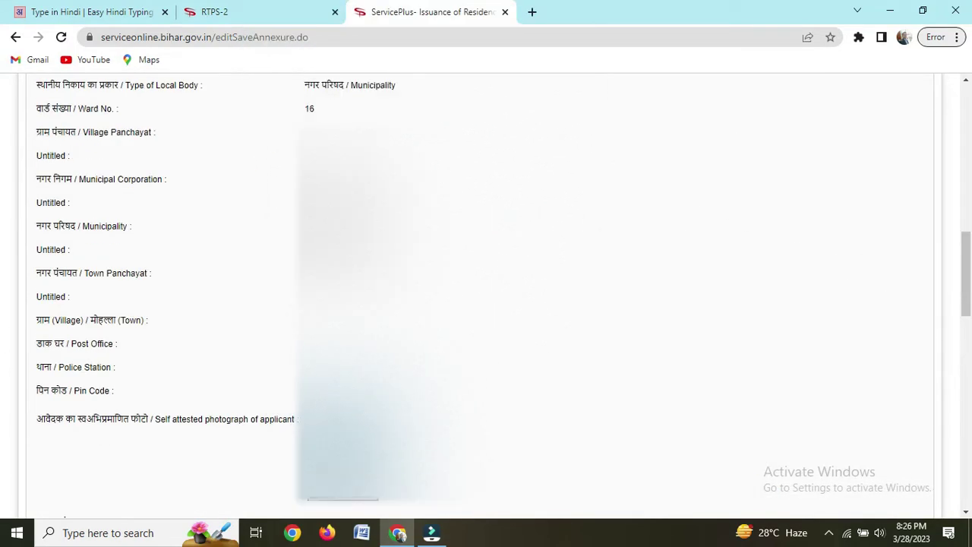
scroll(230, 156, "up", 10)
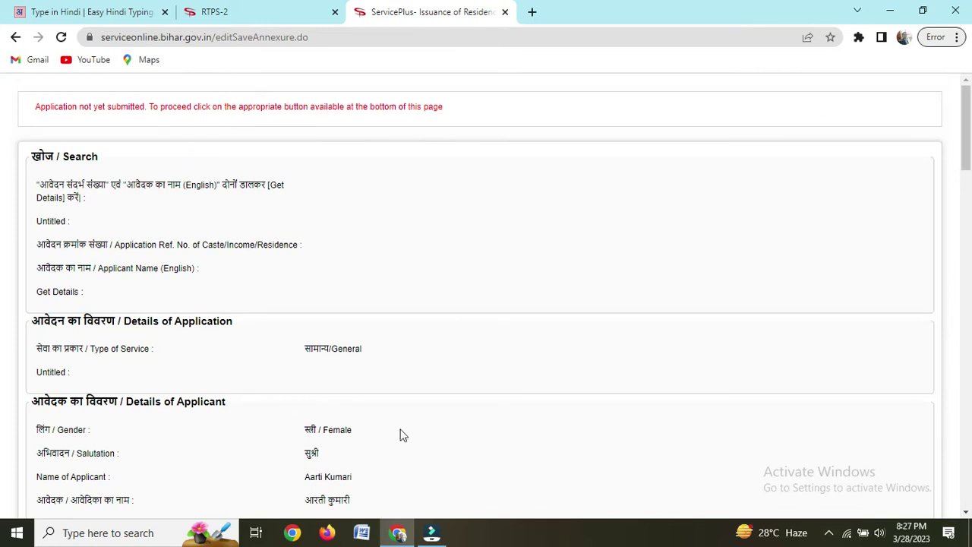
scroll(284, 418, "down", 1)
scroll(368, 389, "down", 1)
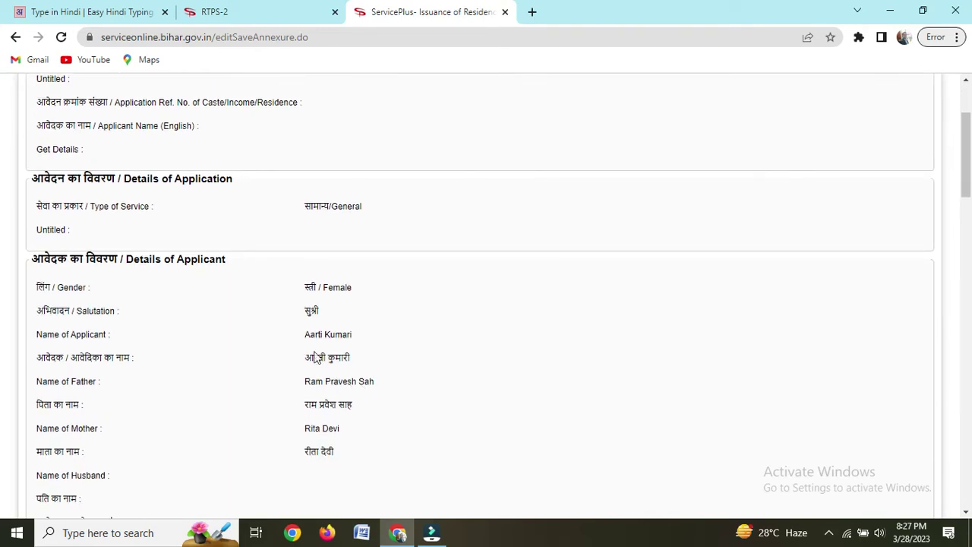
scroll(368, 346, "down", 3)
scroll(384, 363, "down", 12)
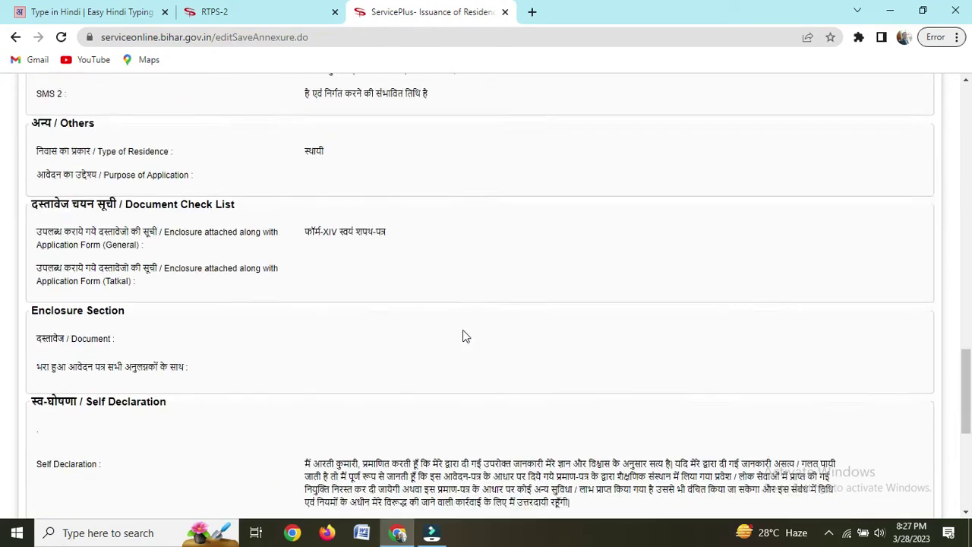
scroll(466, 336, "down", 5)
left_click(663, 475)
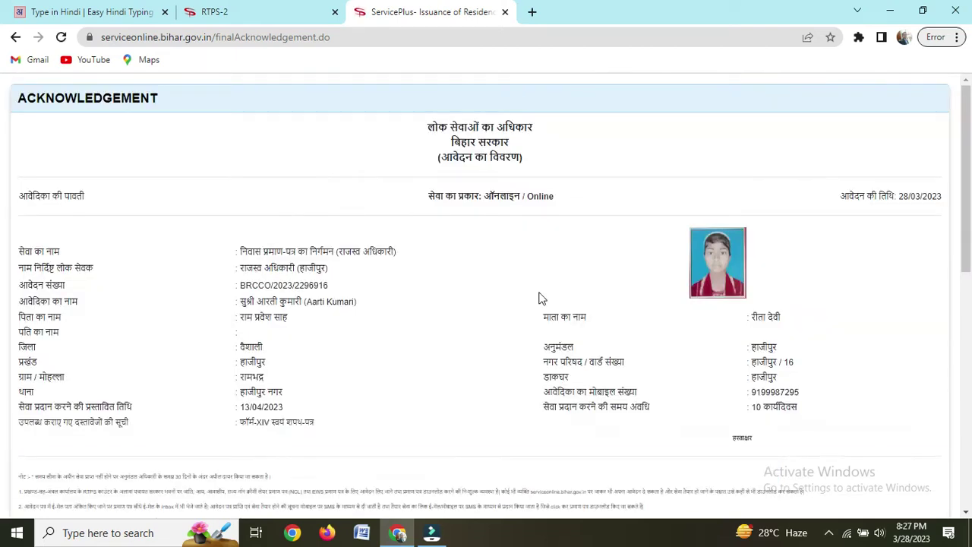
Step: Export the acknowledgement as a PDF and set the download to open when done
scroll(538, 297, "down", 10)
left_click(665, 479)
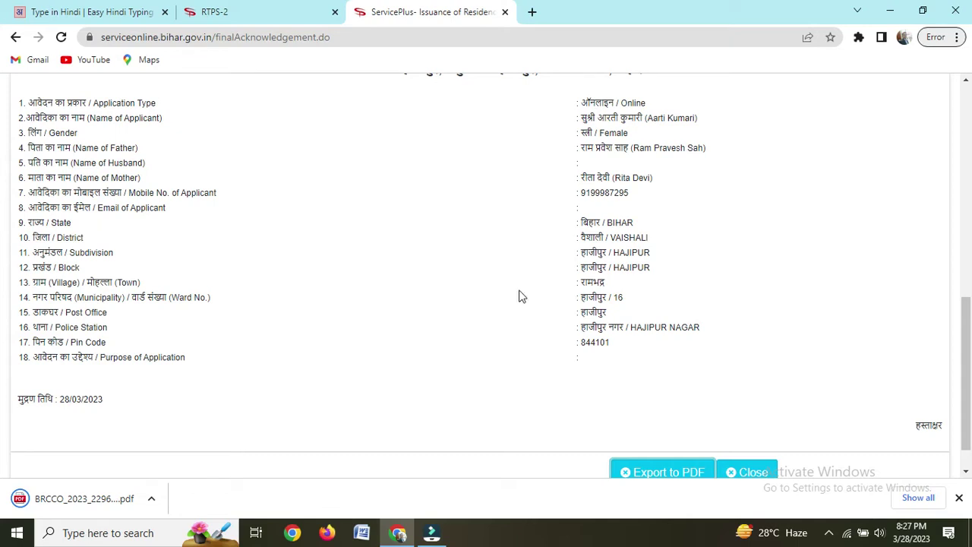
left_click(153, 499)
left_click(152, 501)
left_click(189, 394)
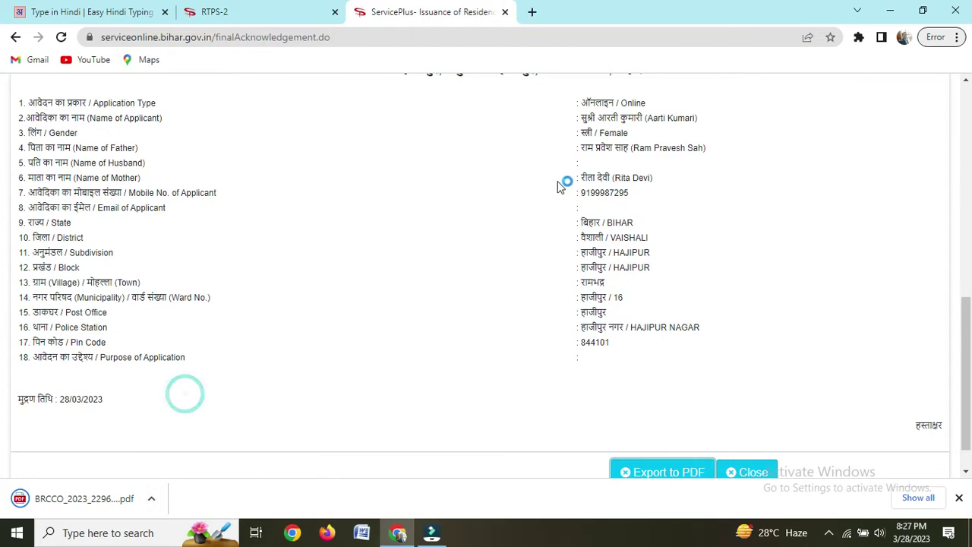
Step: Open a new blank browser tab
scroll(549, 196, "up", 6)
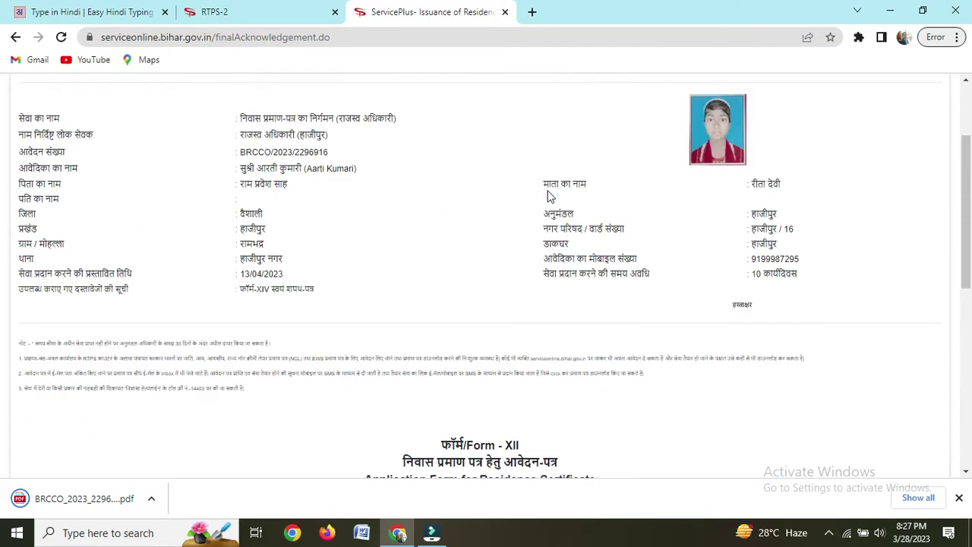
scroll(552, 205, "down", 3)
scroll(557, 210, "down", 5)
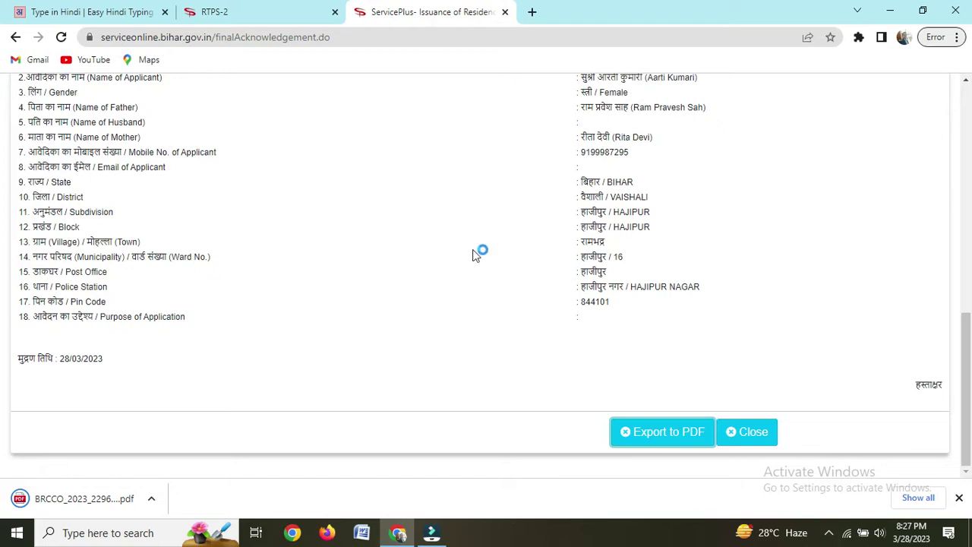
left_click(534, 13)
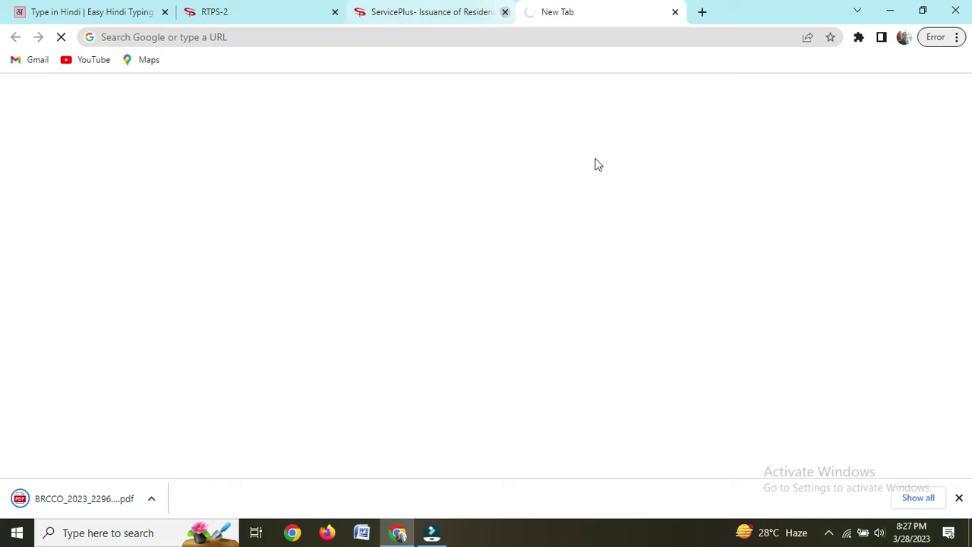
Step: Return to the RTPS home page and list the General Administration residence certificate level options
left_click(254, 13)
left_click(118, 170)
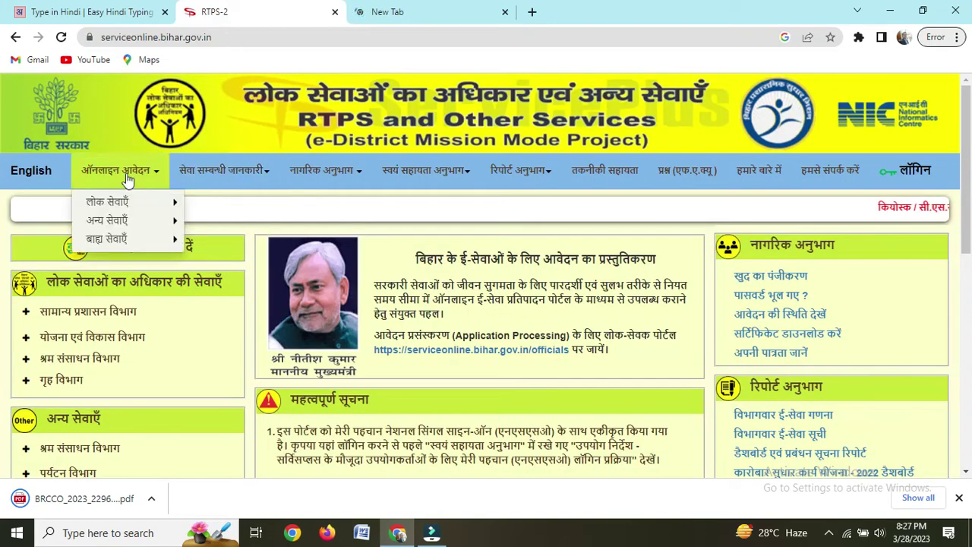
mouse_move(136, 205)
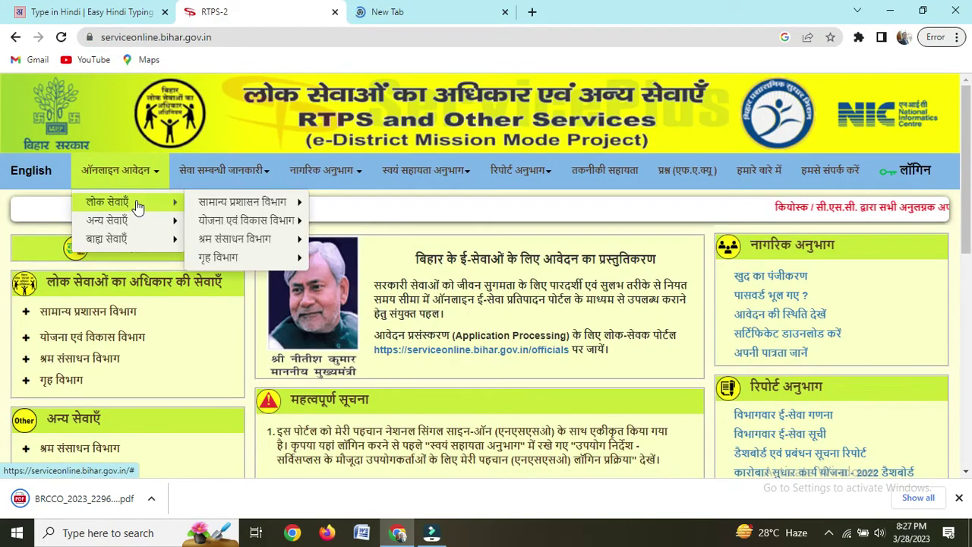
mouse_move(219, 203)
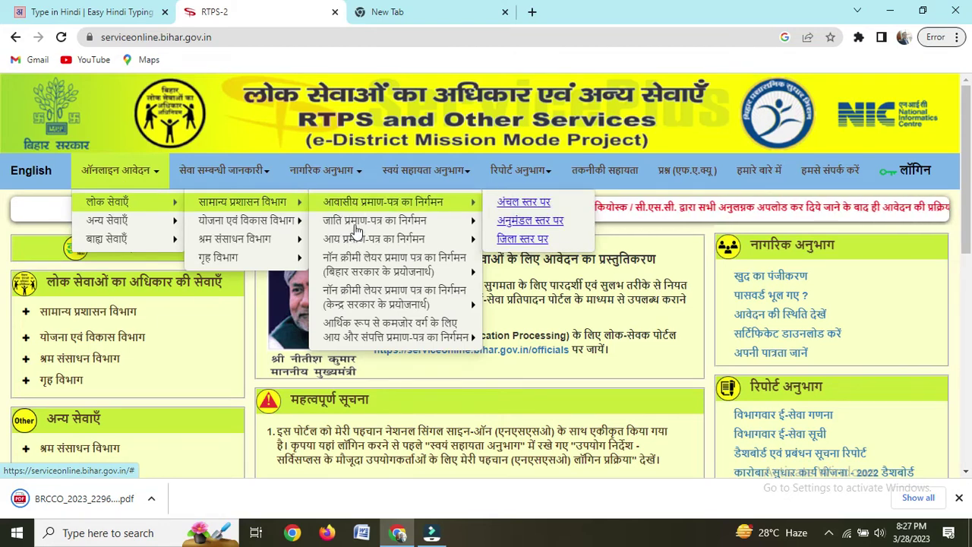
mouse_move(361, 226)
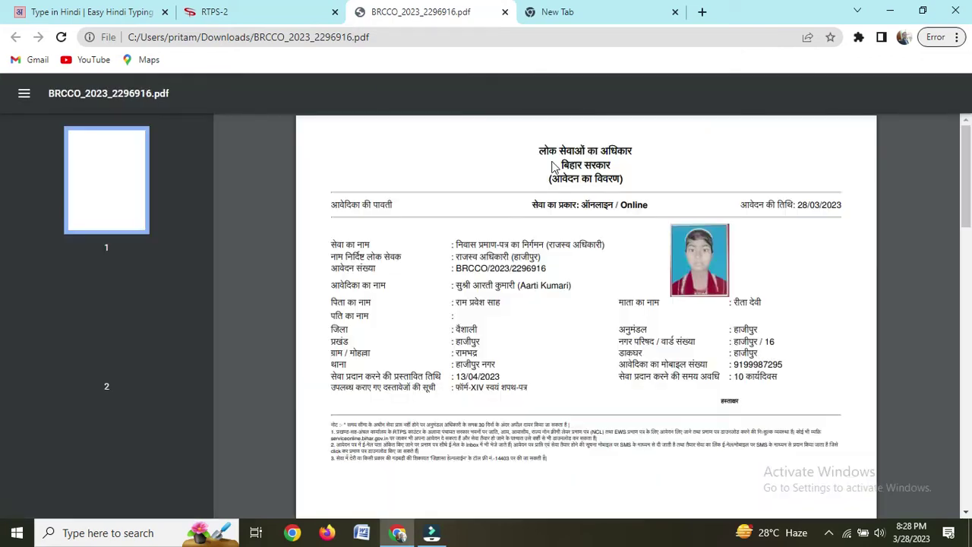
scroll(581, 337, "down", 1)
scroll(566, 308, "up", 1)
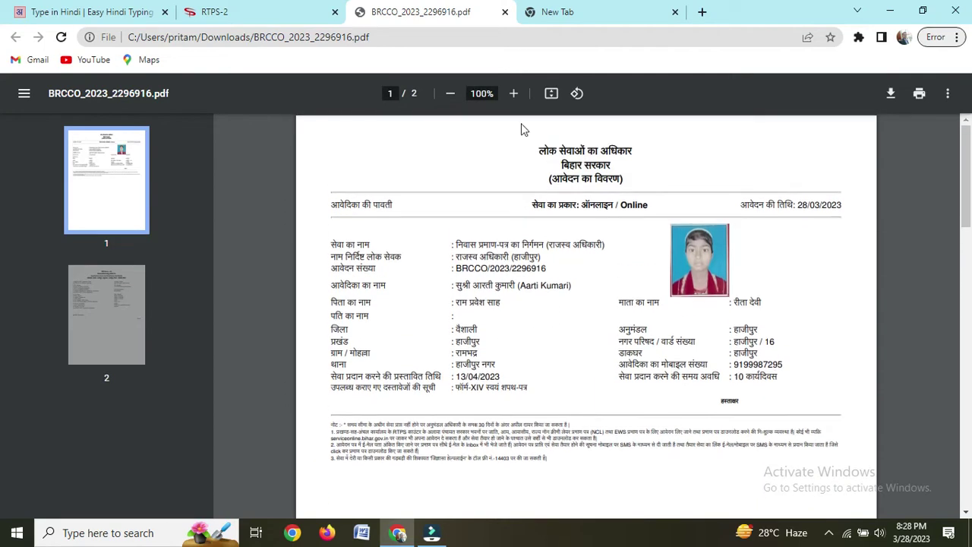
left_click(581, 10)
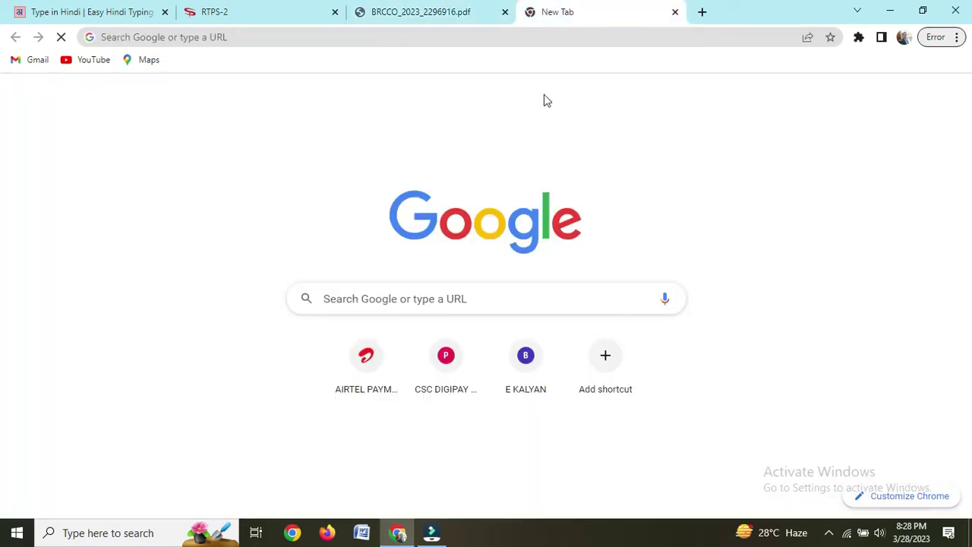
left_click(505, 13)
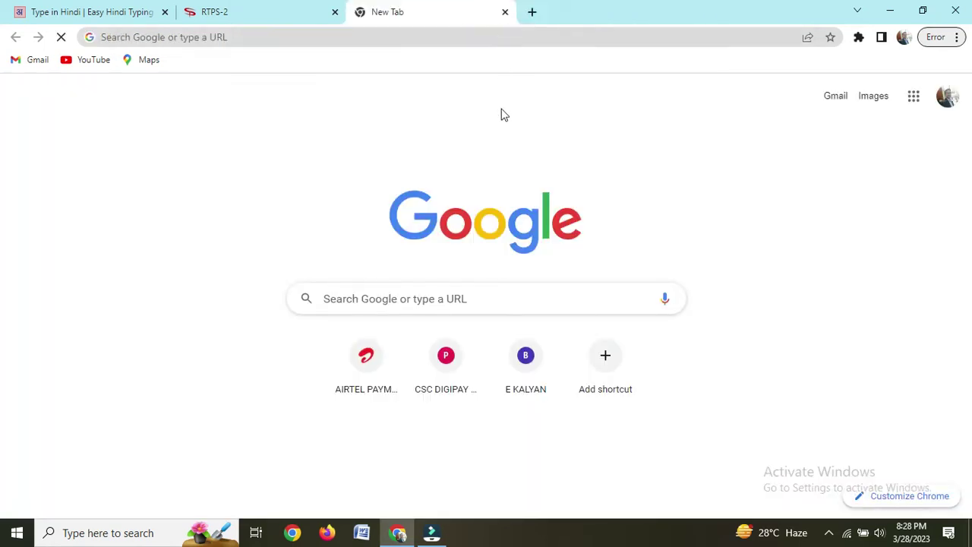
Step: Open the आय प्रमाण-पत्र का निर्गमन service at अंचल स्तर पर to start a blank Form-XV
left_click(275, 19)
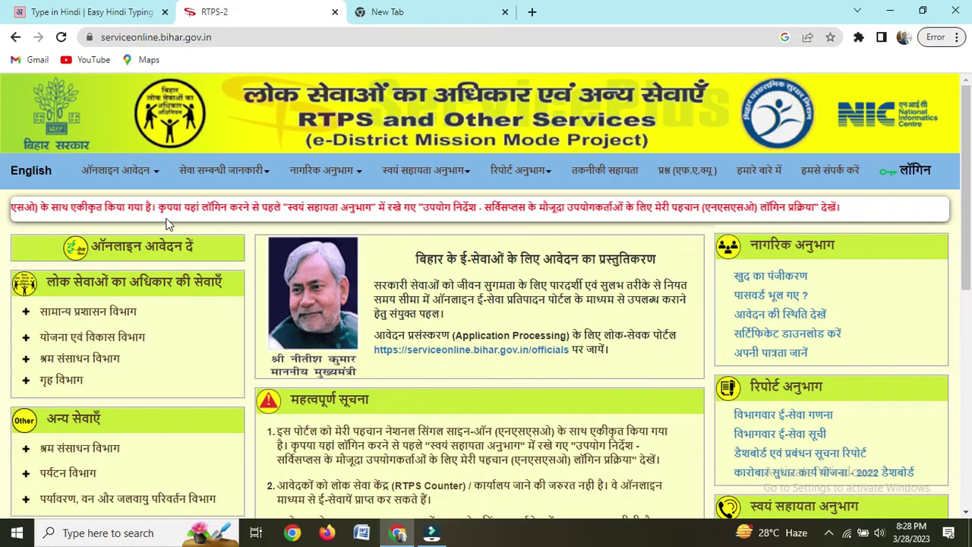
mouse_move(124, 181)
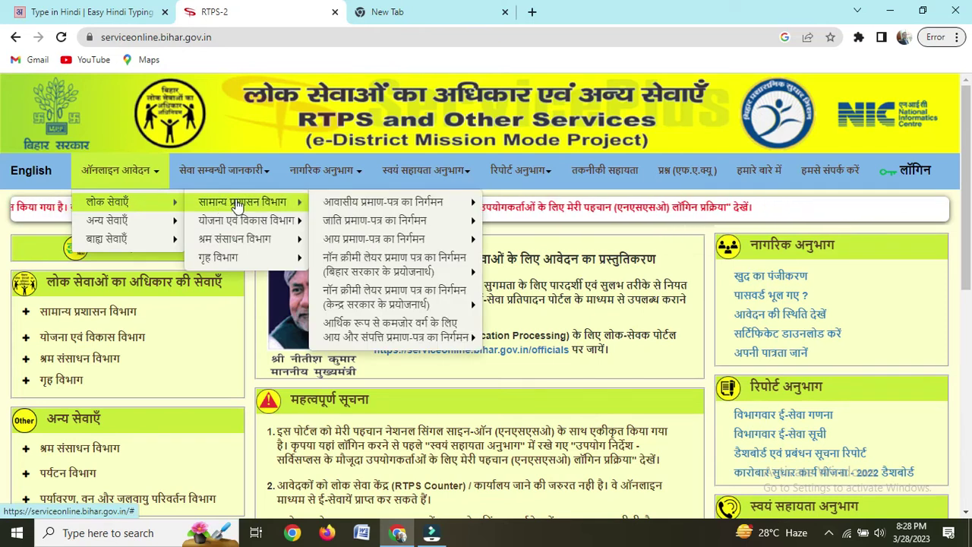
mouse_move(368, 206)
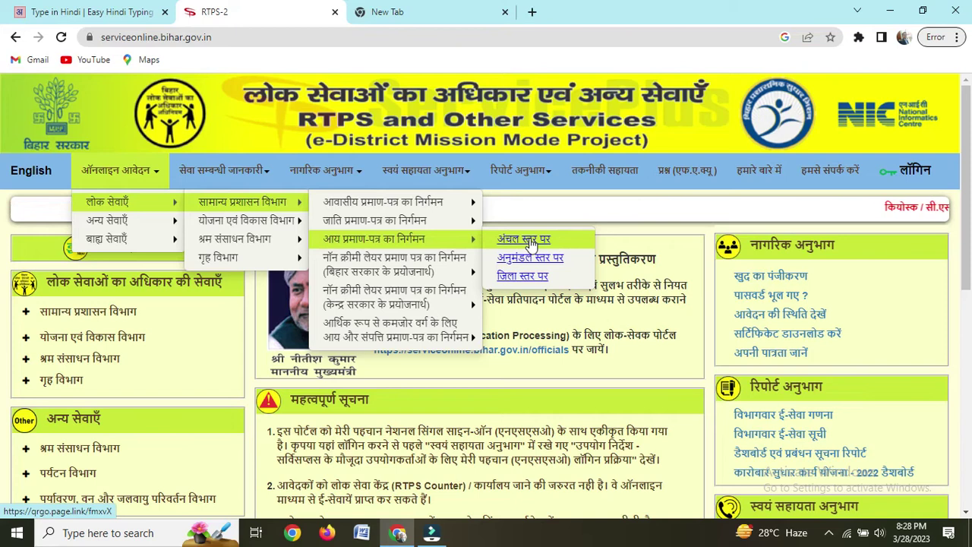
left_click(529, 241)
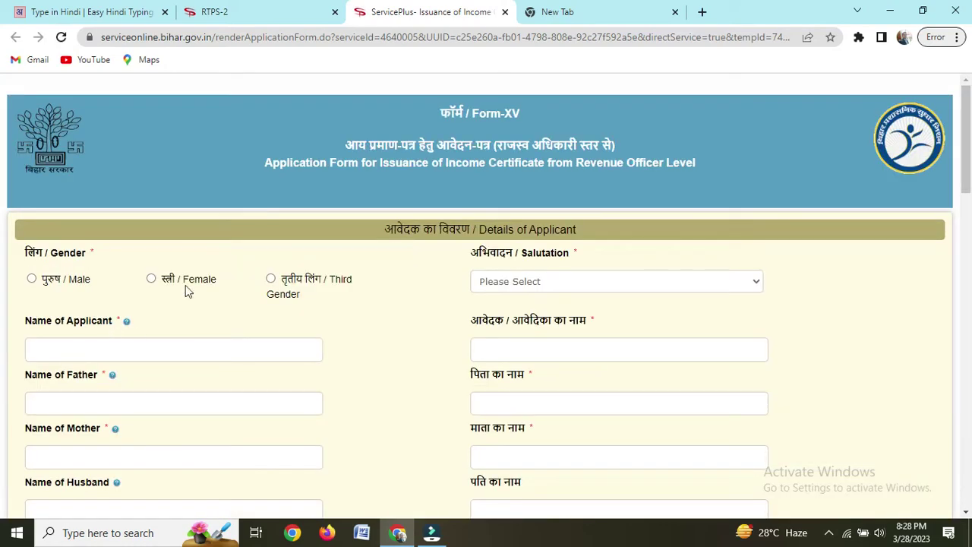
Step: Set gender to Female and salutation to सुश्री, and enter the applicant's name
left_click(154, 281)
left_click(555, 281)
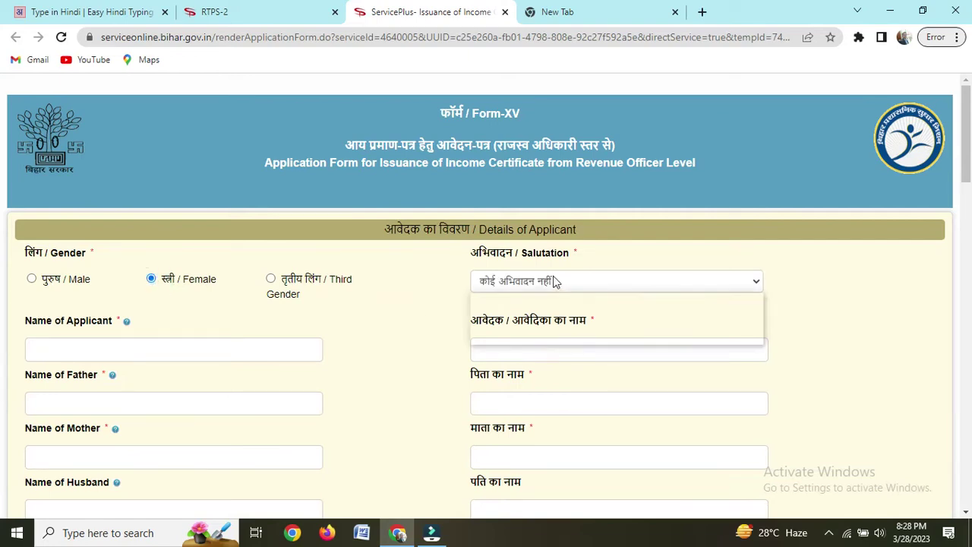
left_click(524, 324)
left_click(126, 347)
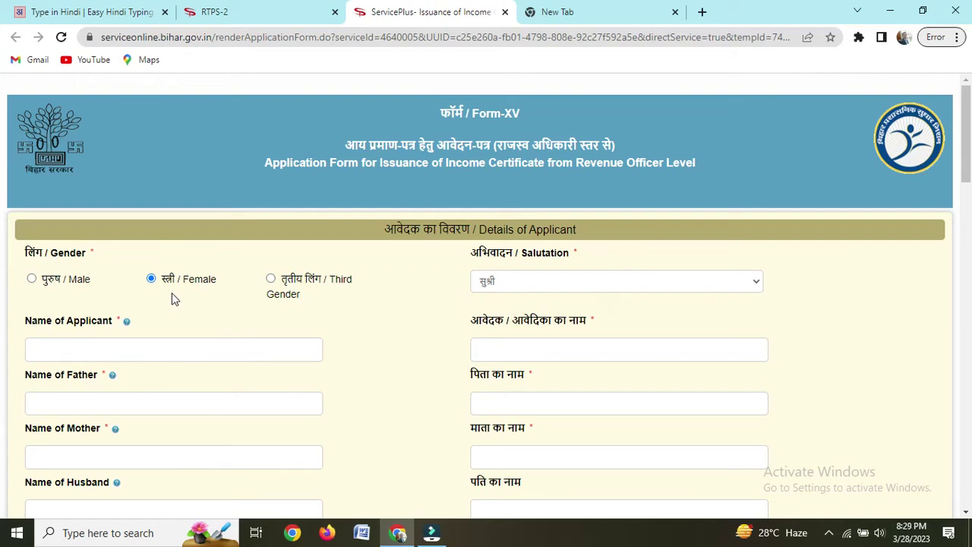
scroll(249, 325, "down", 1)
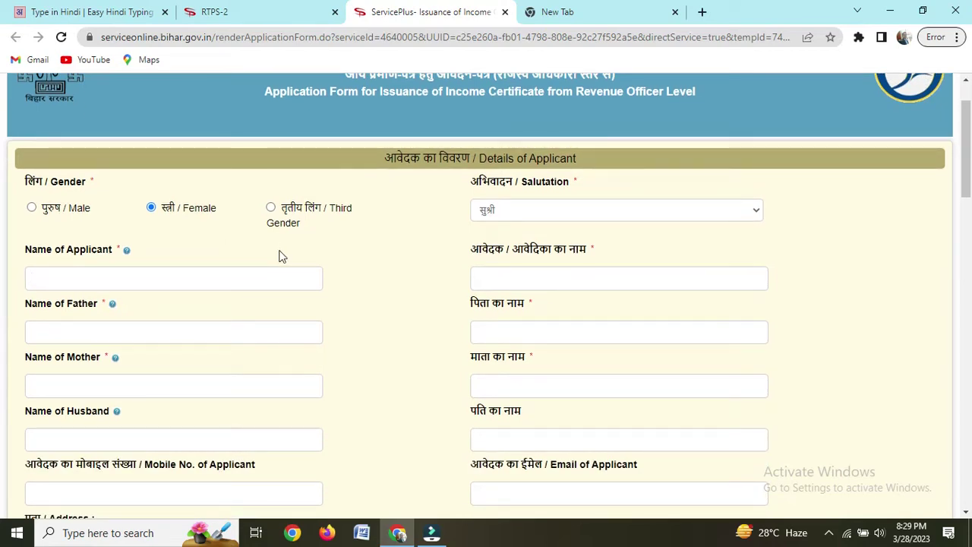
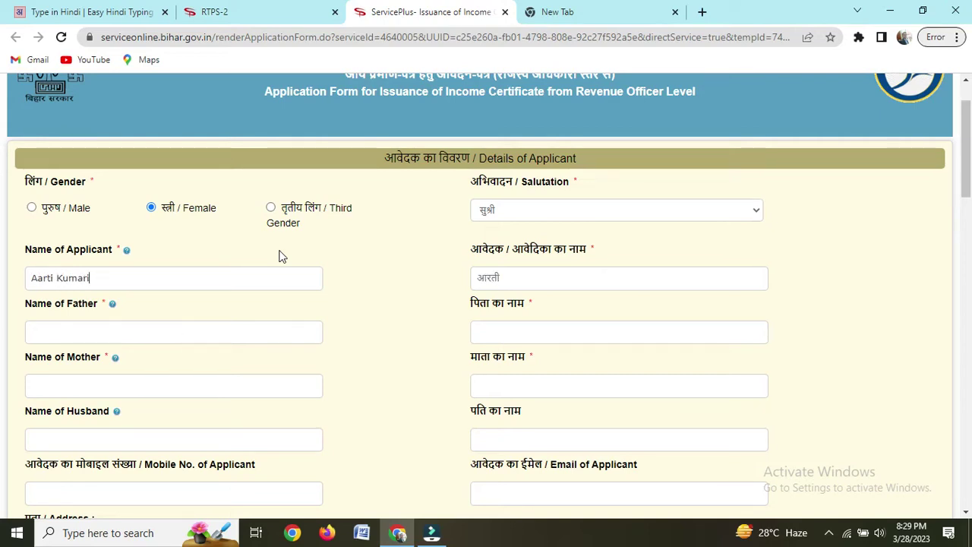
Step: Enter the father's name, correcting its Hindi surname spelling
left_click(124, 333)
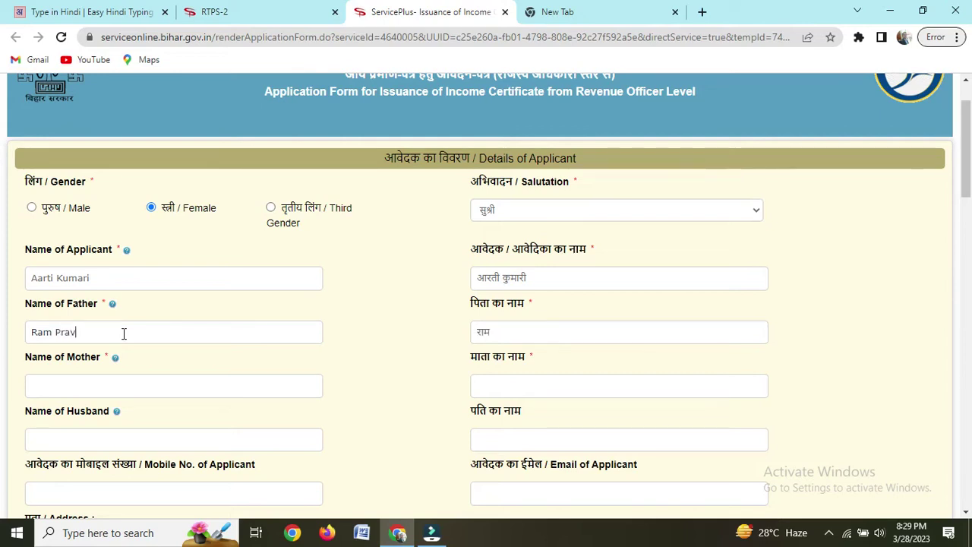
left_click(551, 328)
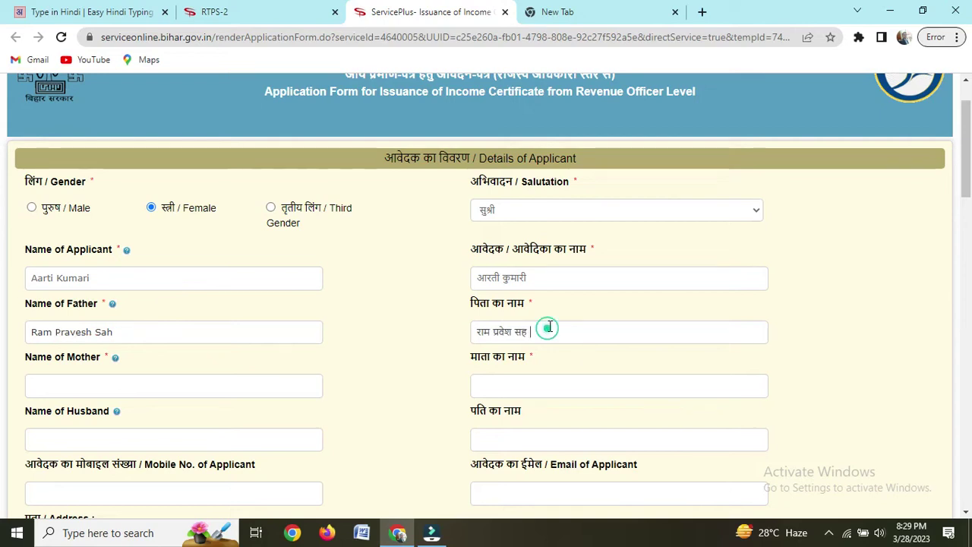
key("BackSpace")
key("BackSpace")
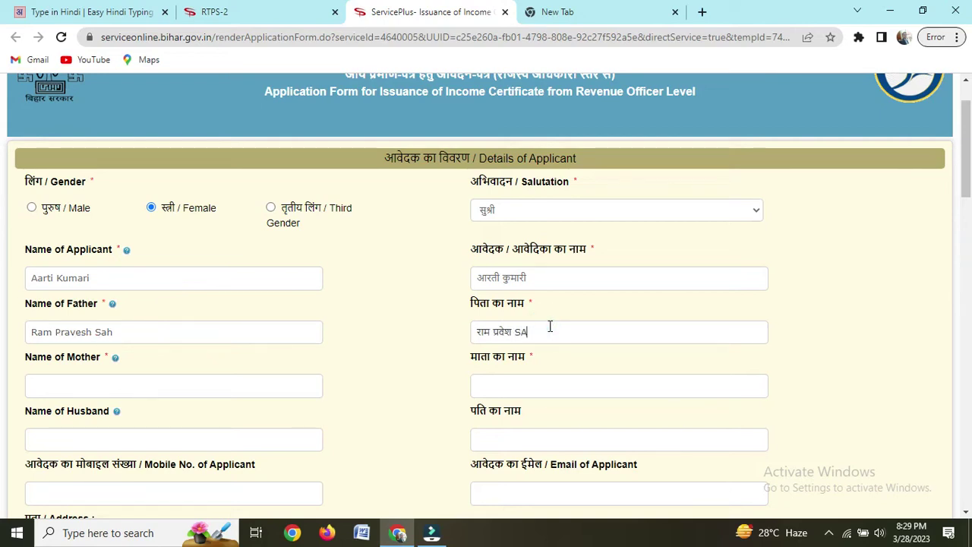
type("SAAH")
Step: Enter the mother's name and paste the applicant's mobile number
left_click(125, 382)
left_click(124, 382)
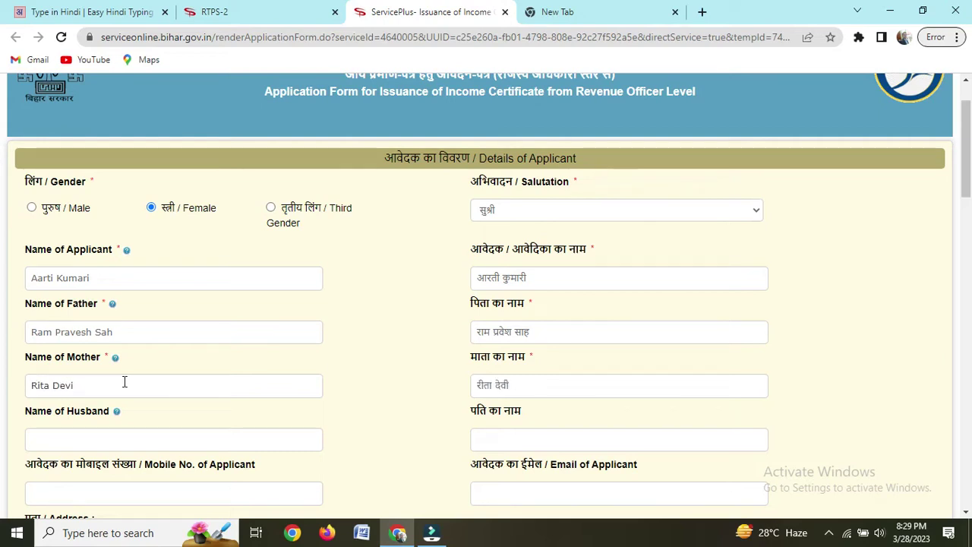
scroll(160, 407, "down", 1)
scroll(159, 406, "down", 1)
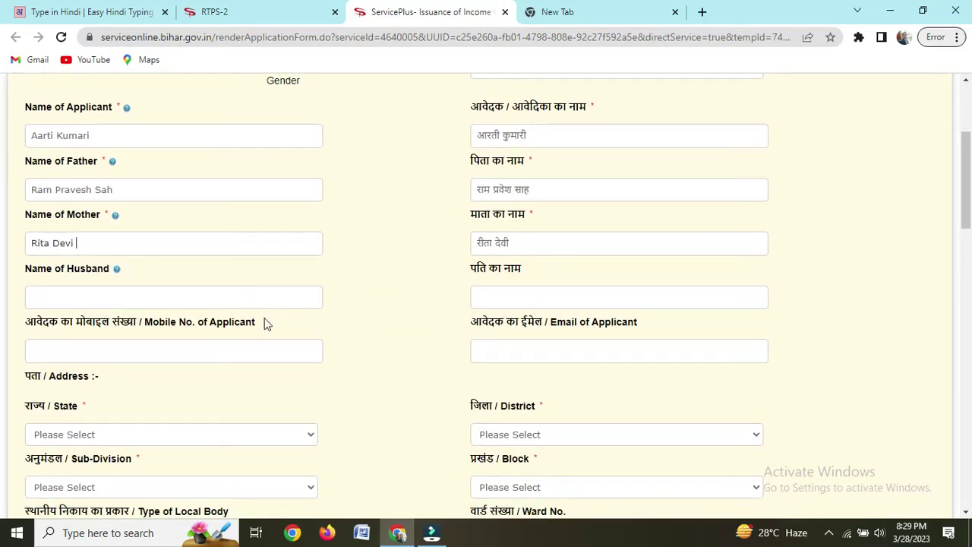
left_click(141, 349)
key("ctrl+v")
scroll(151, 326, "down", 3)
scroll(159, 319, "down", 2)
scroll(182, 493, "up", 1)
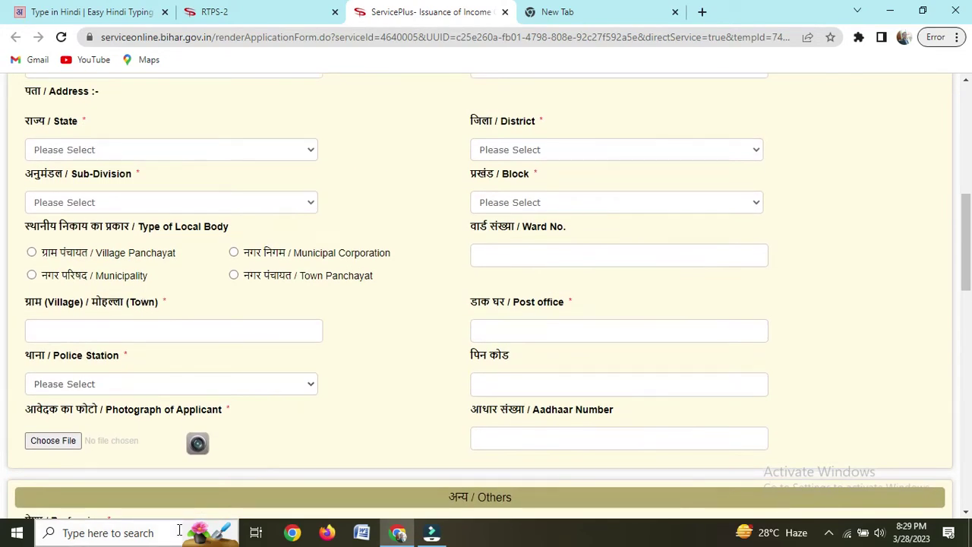
Step: Set state BIHAR, district VAISHALI, sub-division HAJIPUR and block HAJIPUR
left_click(133, 152)
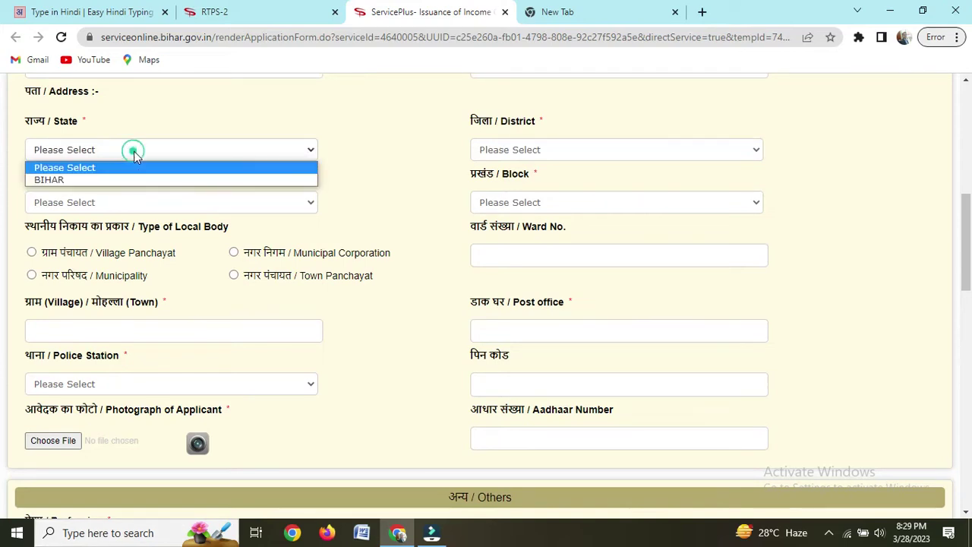
left_click(108, 180)
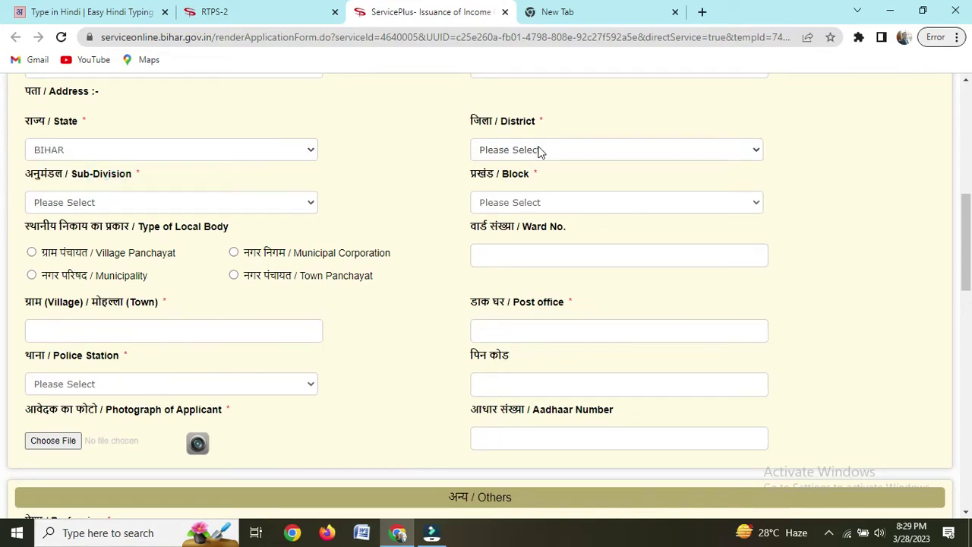
left_click(536, 151)
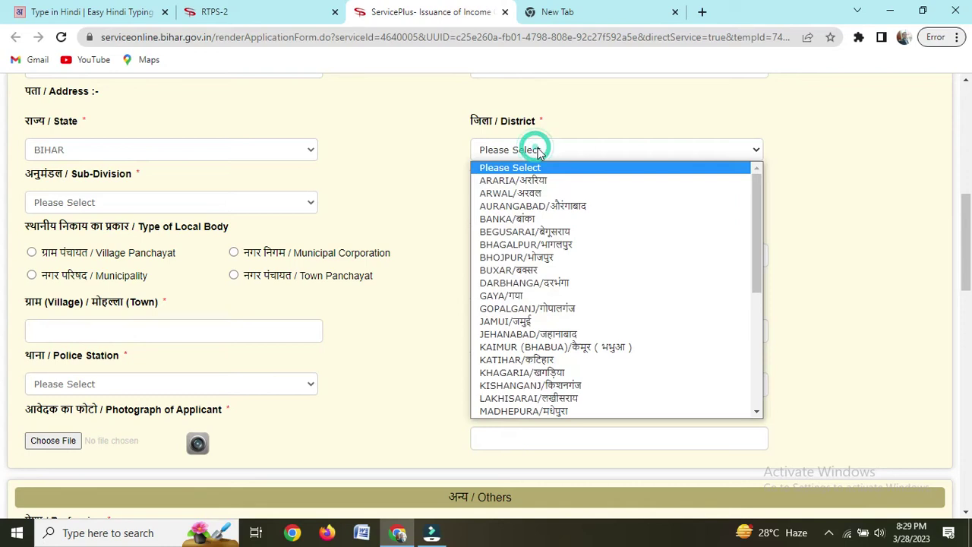
scroll(546, 216, "down", 5)
left_click(542, 412)
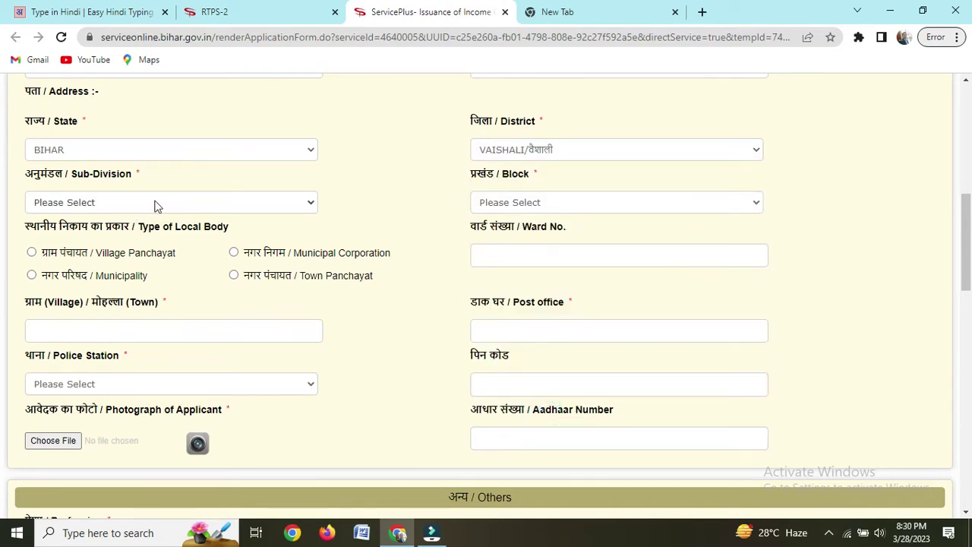
left_click(154, 204)
left_click(129, 234)
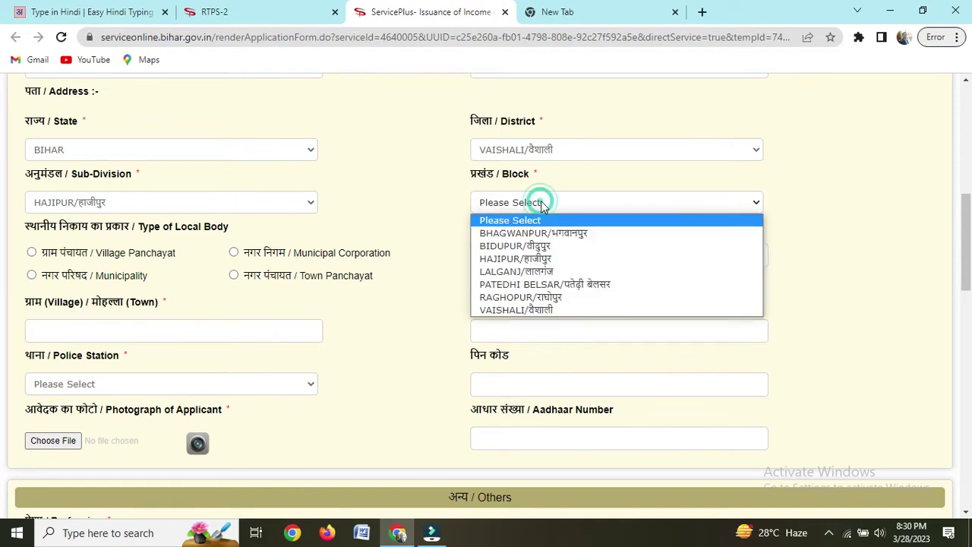
left_click(540, 255)
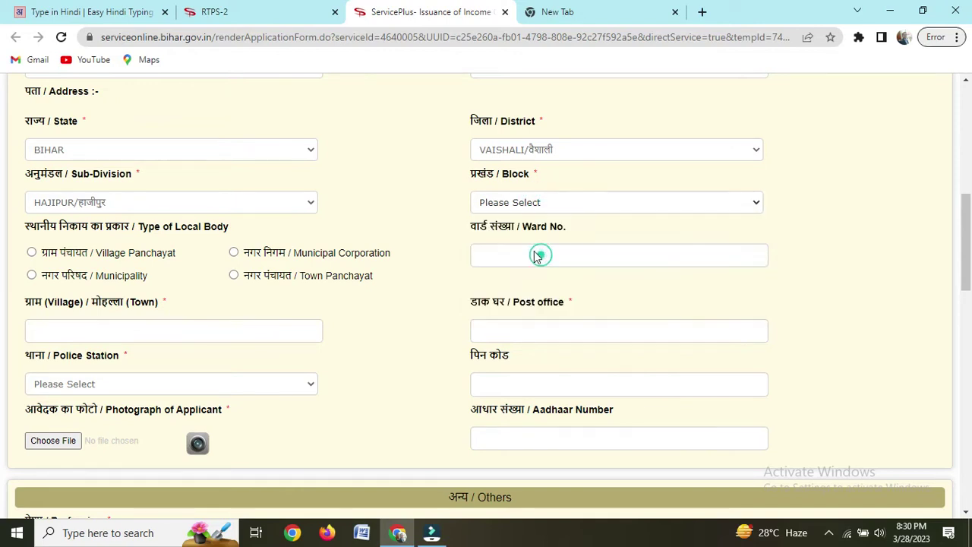
left_click(430, 243)
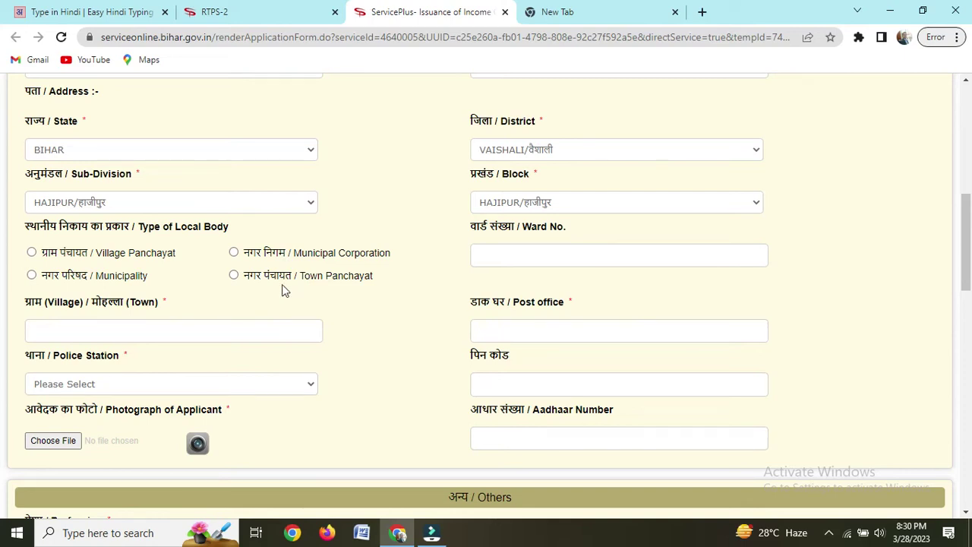
Step: Choose local body type Municipality, ward 16, and Hajipur as the municipality
left_click(31, 275)
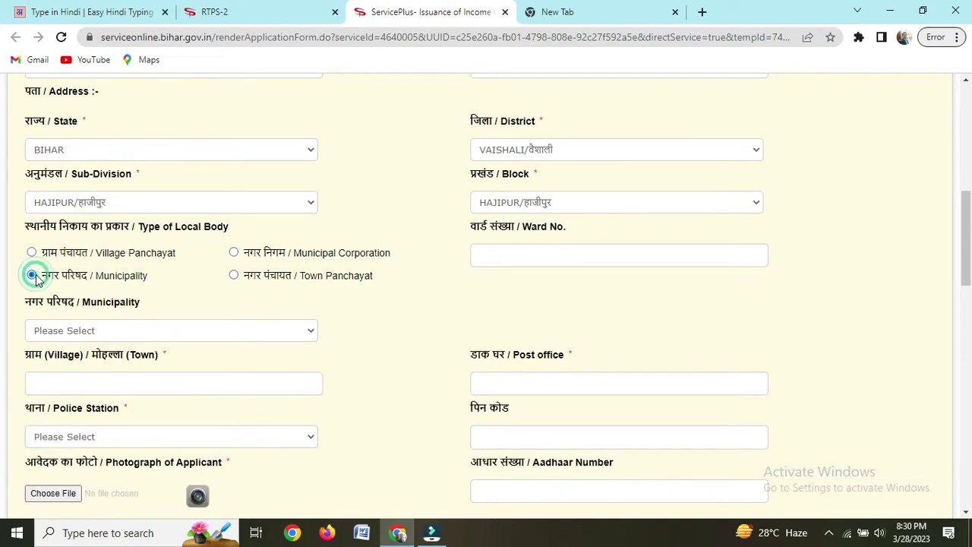
left_click(516, 251)
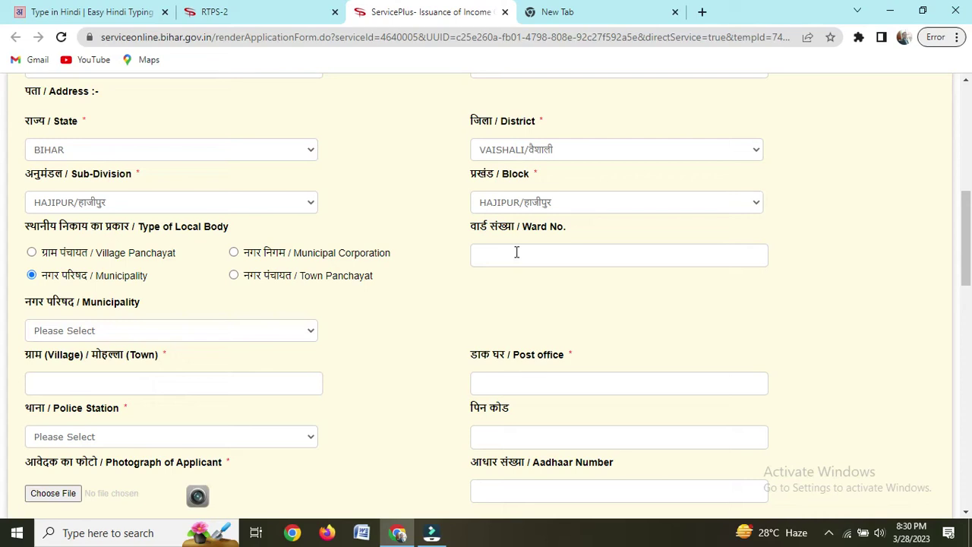
left_click(478, 299)
left_click(103, 330)
left_click(92, 362)
scroll(137, 242, "down", 2)
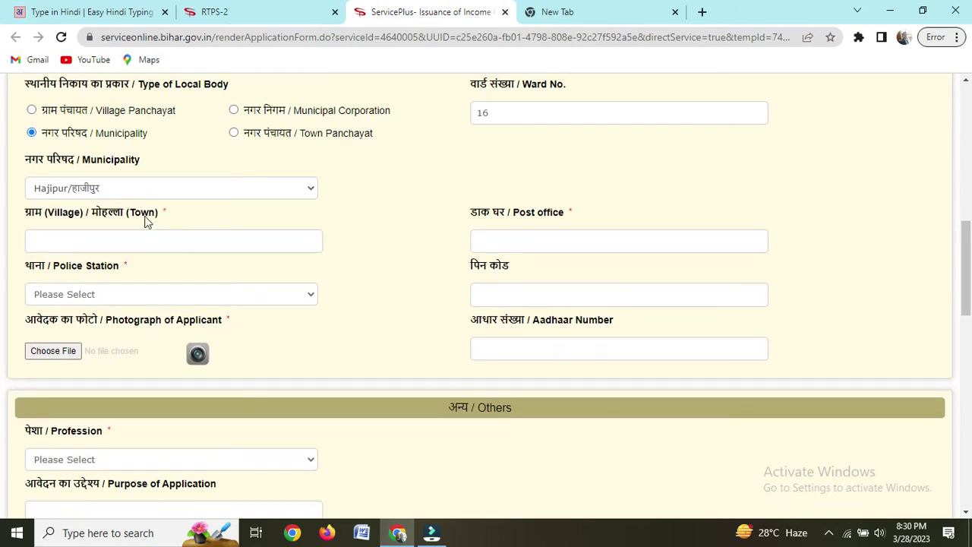
left_click(139, 187)
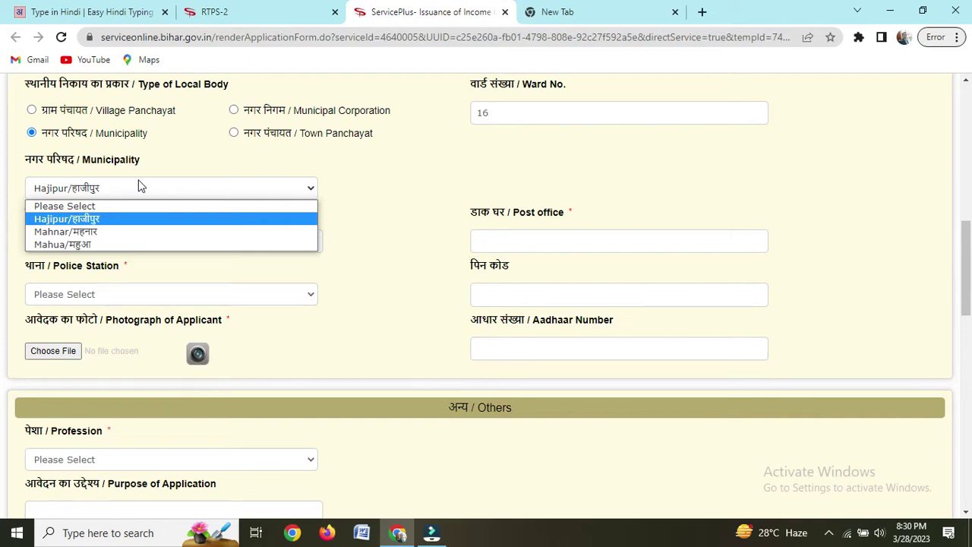
left_click(139, 187)
Step: Enter village RAMBHADRA and choose HAJIPUR NAGAR as the police station
left_click(127, 240)
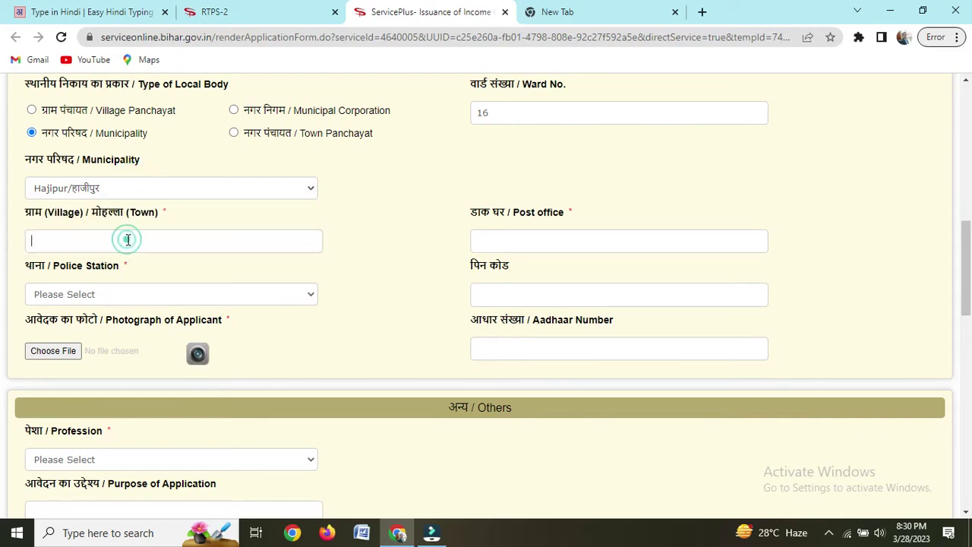
type("RAMBHADRA")
left_click(118, 296)
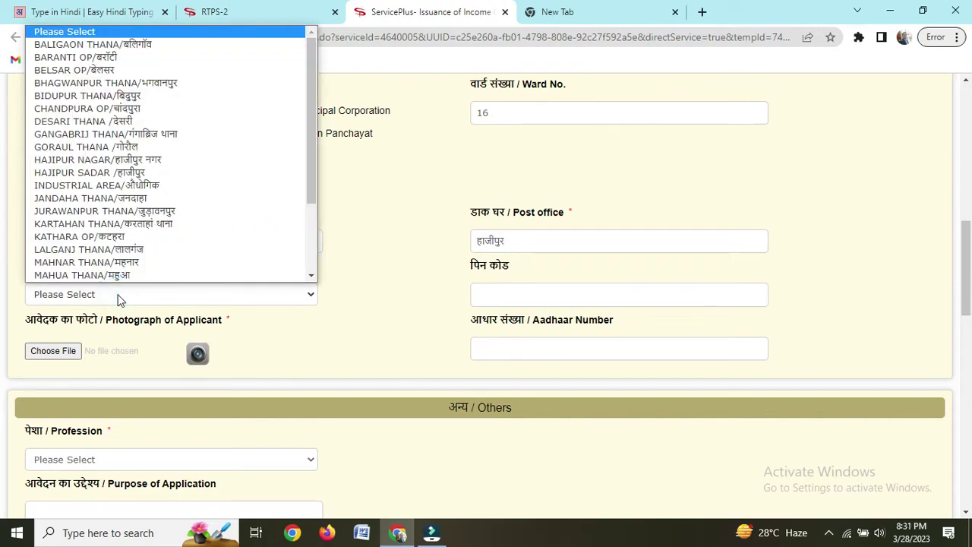
key("h")
key("Return")
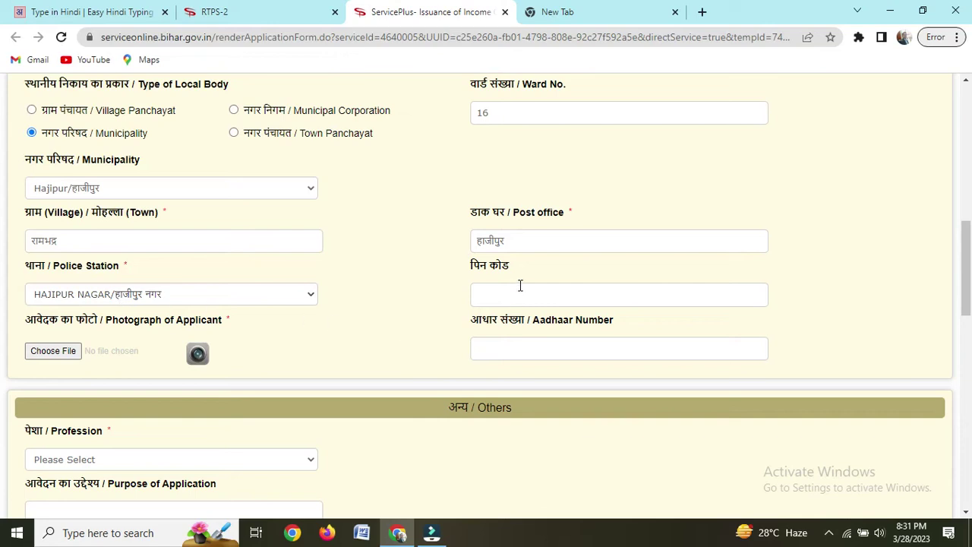
Step: Enter PIN code 844101
left_click(517, 292)
type("844101")
left_click(365, 362)
Step: Upload RTPS PHOTO.jpeg as the applicant's photograph
left_click(51, 353)
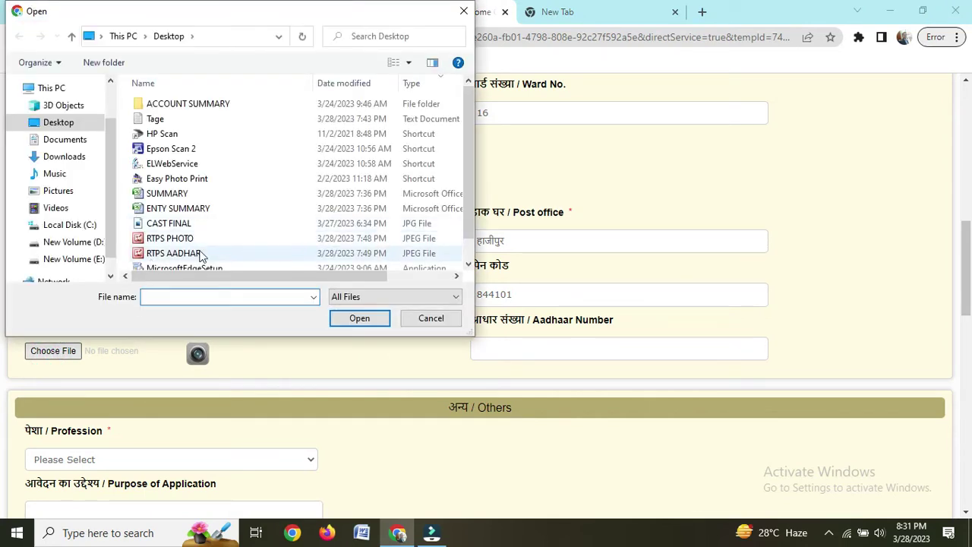
left_click(213, 240)
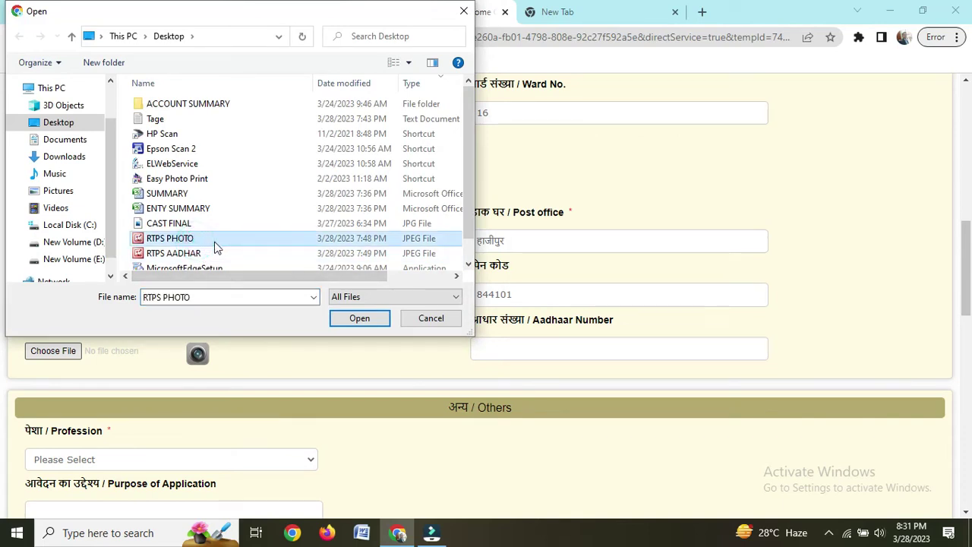
left_click(360, 319)
scroll(353, 334, "down", 1)
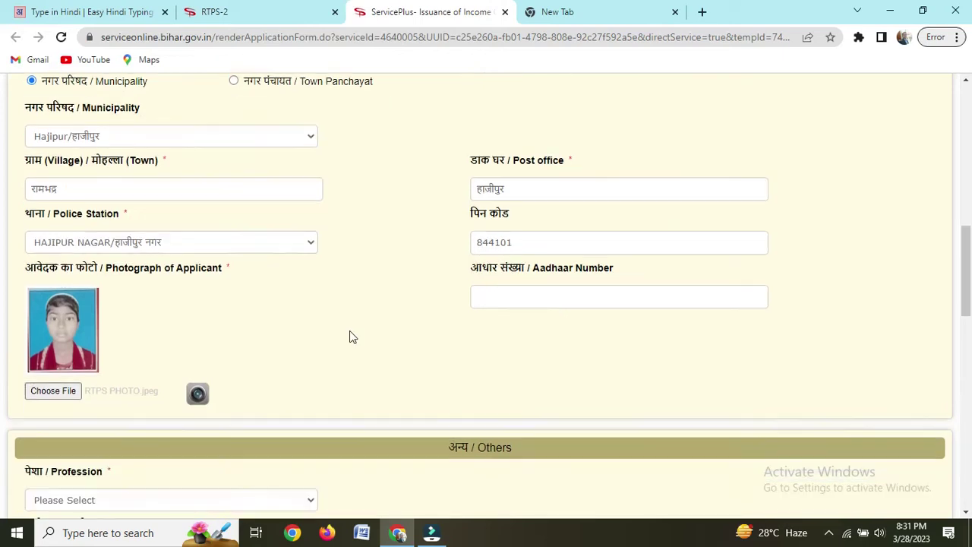
scroll(353, 336, "down", 3)
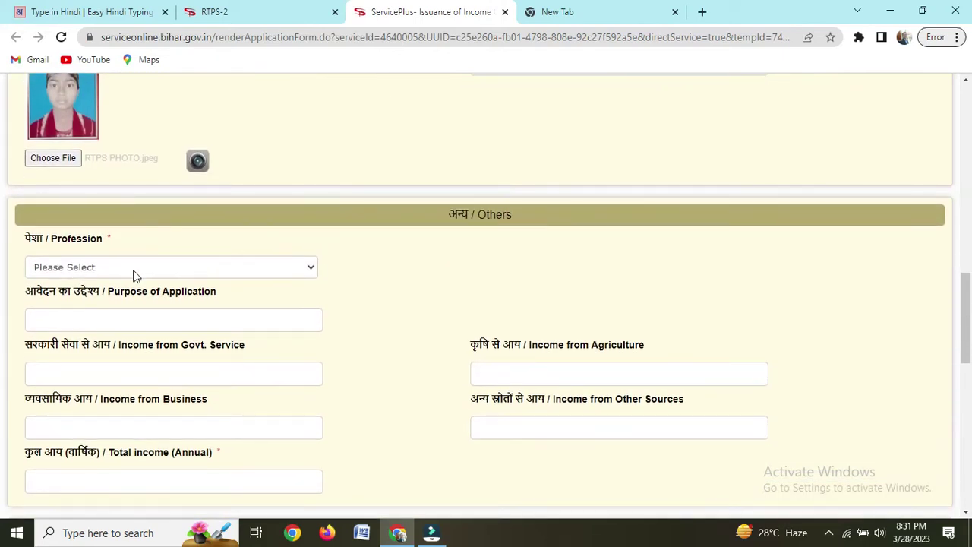
Step: Set profession to Student and purpose to एडमिशन
left_click(180, 267)
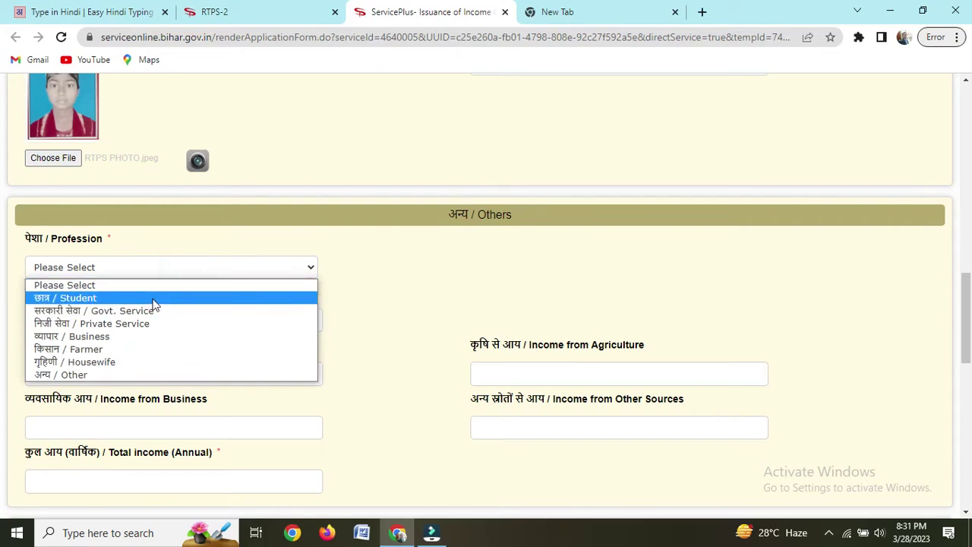
left_click(154, 298)
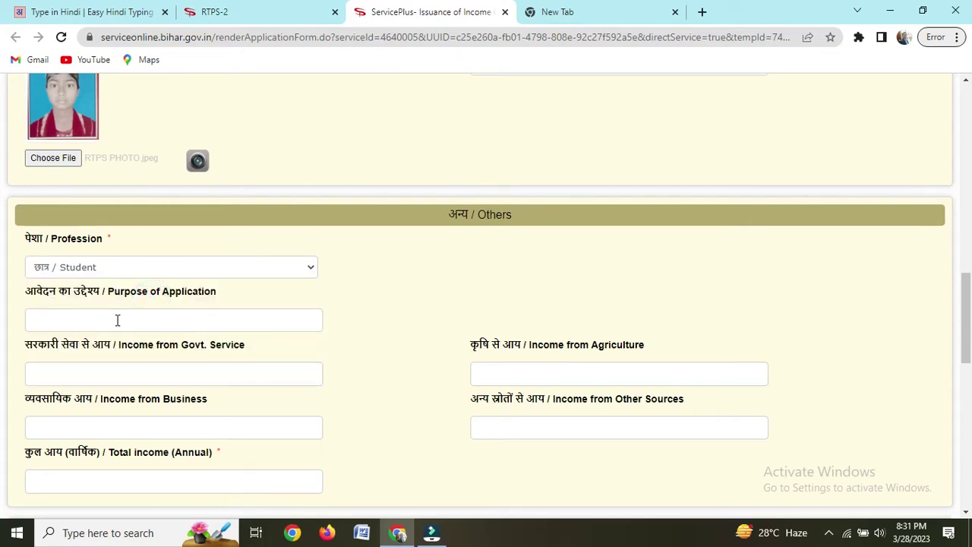
left_click(118, 318)
Step: Enter incomes: government service 0, business 0, agriculture 85000, other sources 0
left_click(151, 366)
type("0")
left_click(115, 425)
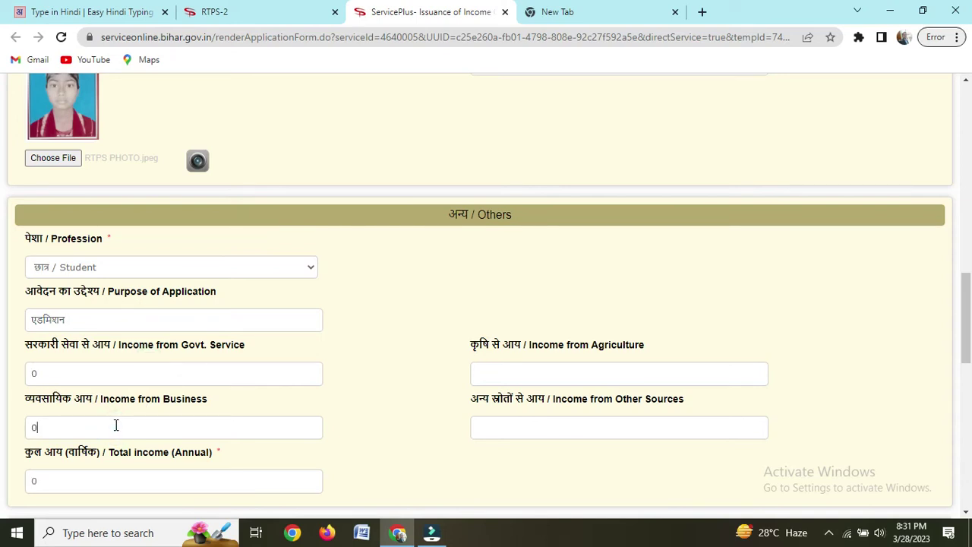
type("0")
left_click(523, 373)
type("8500")
left_click(425, 405)
left_click(544, 429)
type("0")
Step: Begin typing the verification code at the bottom of the form
scroll(430, 410, "down", 4)
scroll(387, 353, "down", 3)
left_click(470, 492)
left_click(471, 492)
type("872768")
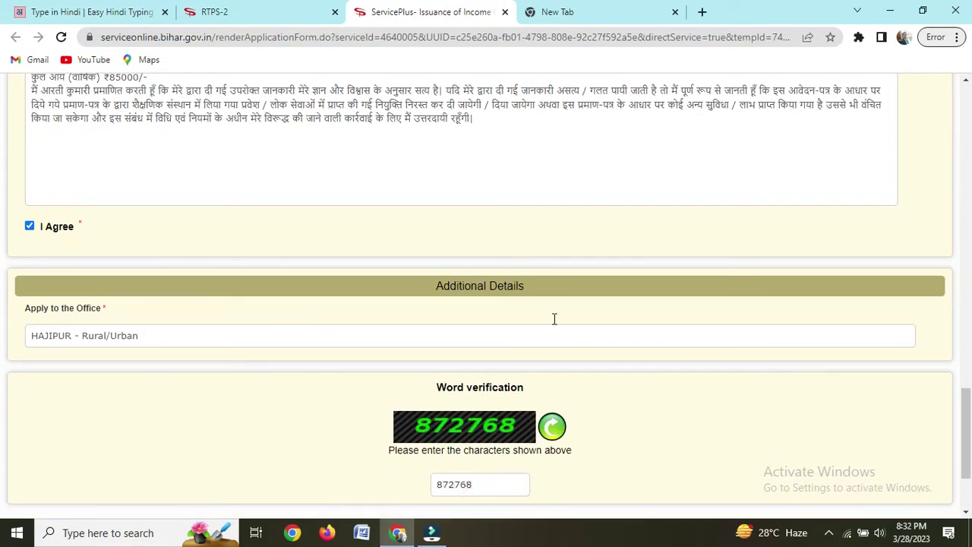
Step: Review the income certificate form, click Proceed, and accept the confirmation prompt
scroll(581, 297, "up", 15)
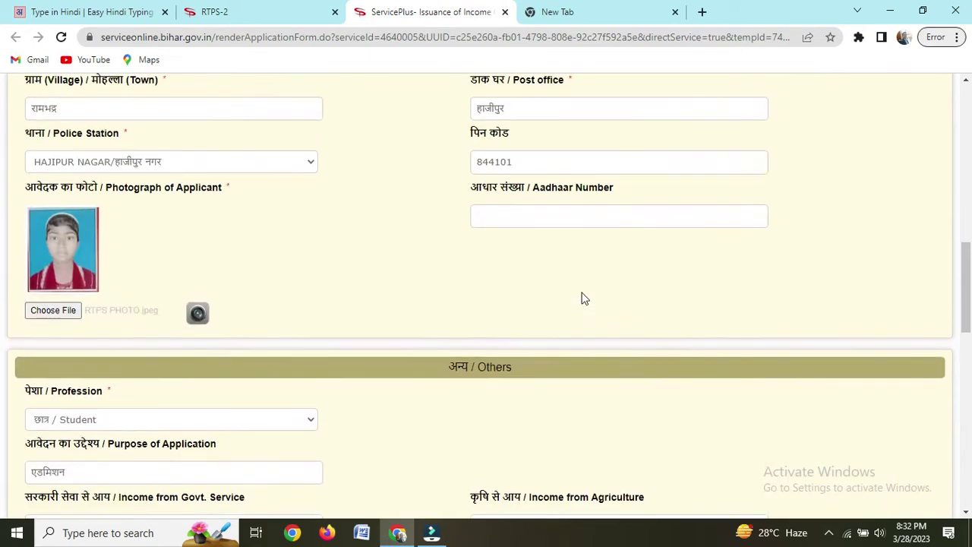
scroll(193, 284, "up", 3)
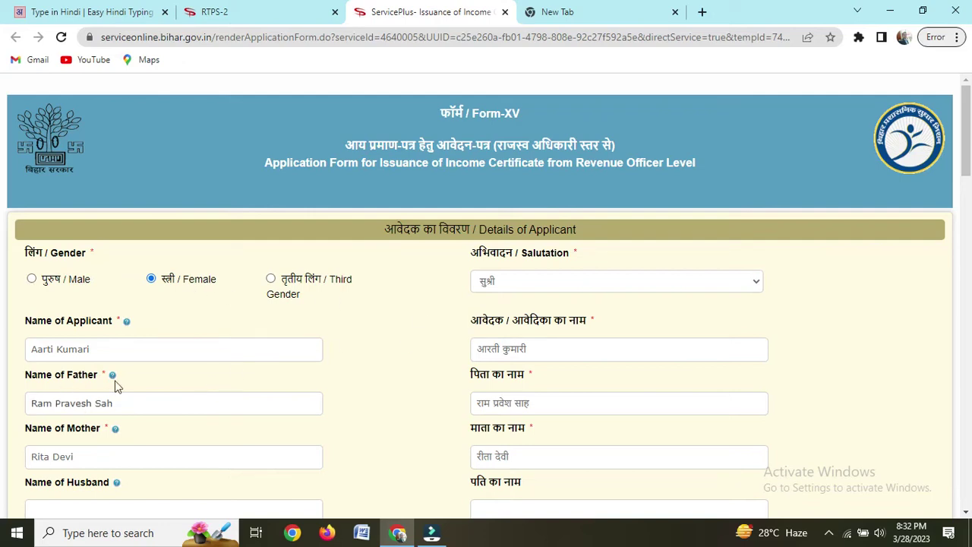
scroll(177, 416, "down", 3)
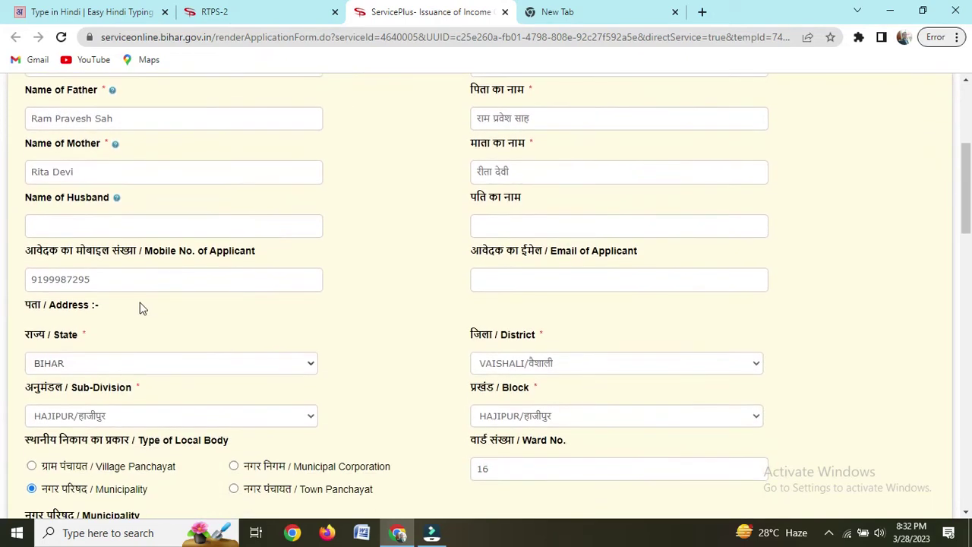
scroll(139, 307, "down", 3)
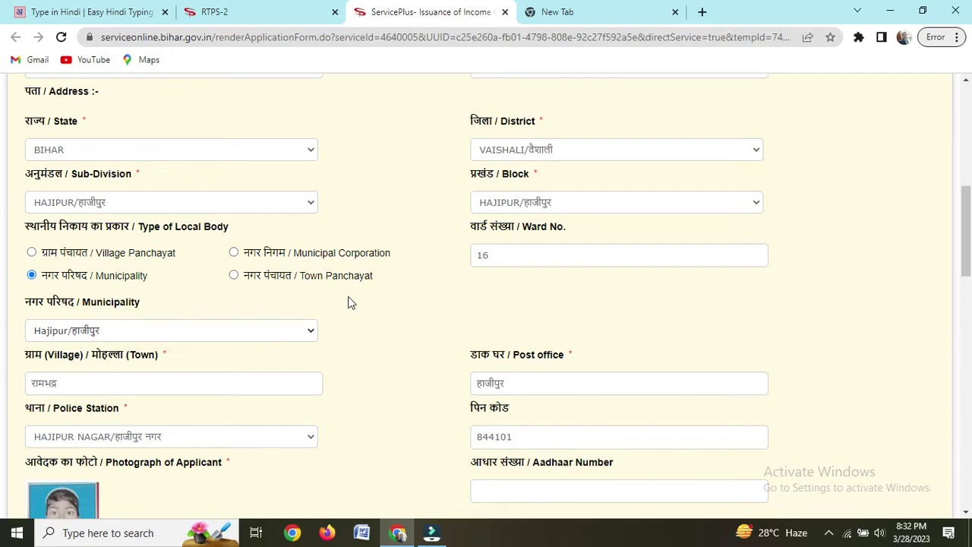
scroll(356, 304, "down", 7)
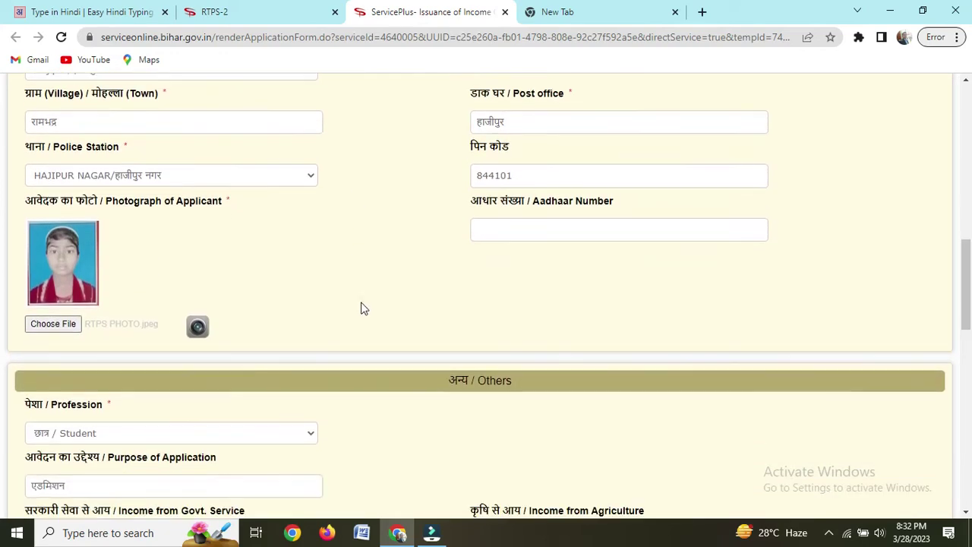
scroll(427, 314, "down", 10)
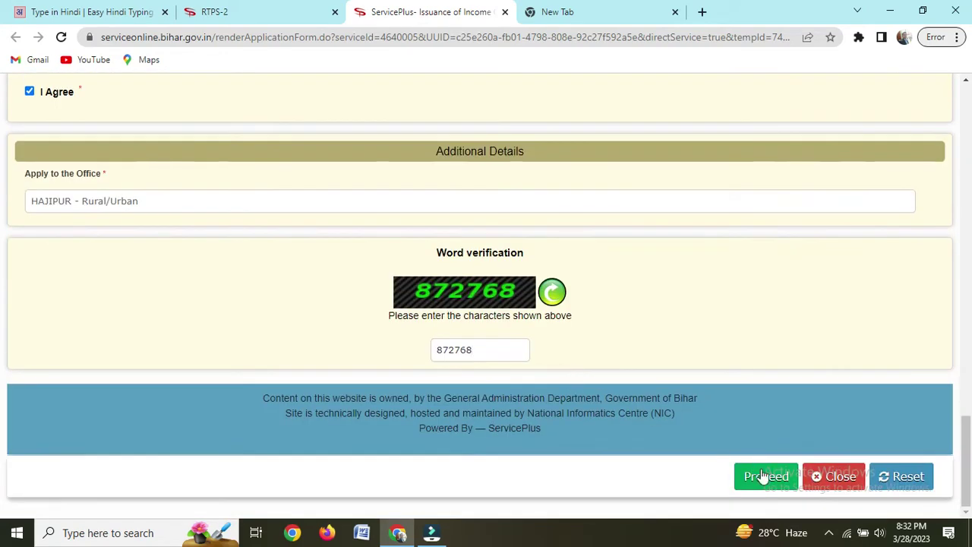
left_click(755, 484)
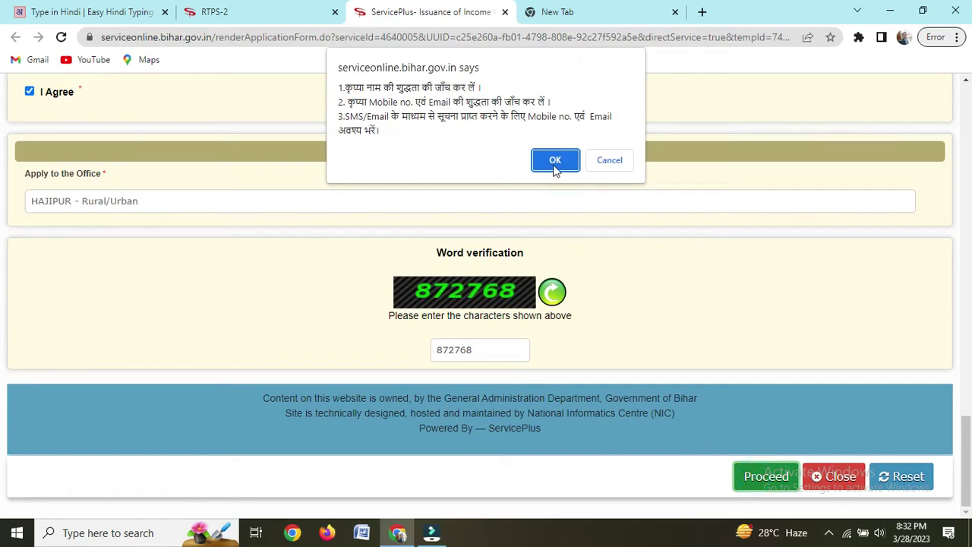
left_click(555, 155)
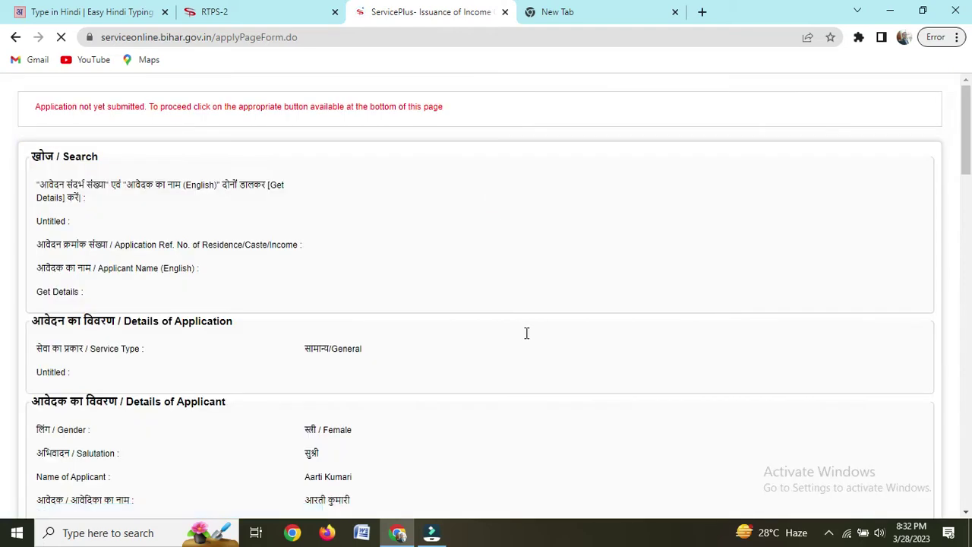
Step: Check the preview down to the Draft Reference No and open Attach Annexure
scroll(507, 297, "down", 18)
scroll(507, 295, "up", 18)
scroll(364, 376, "down", 1)
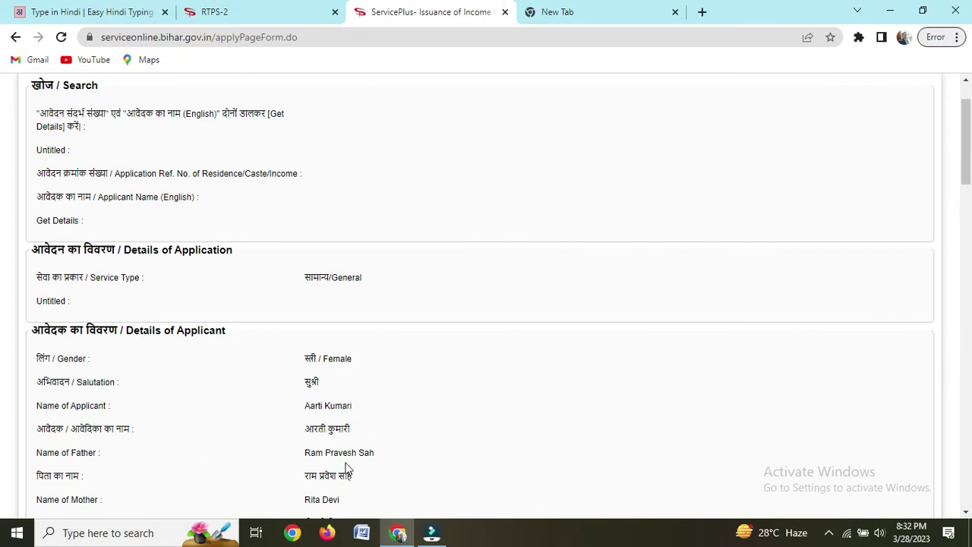
scroll(380, 455, "down", 1)
scroll(412, 415, "down", 5)
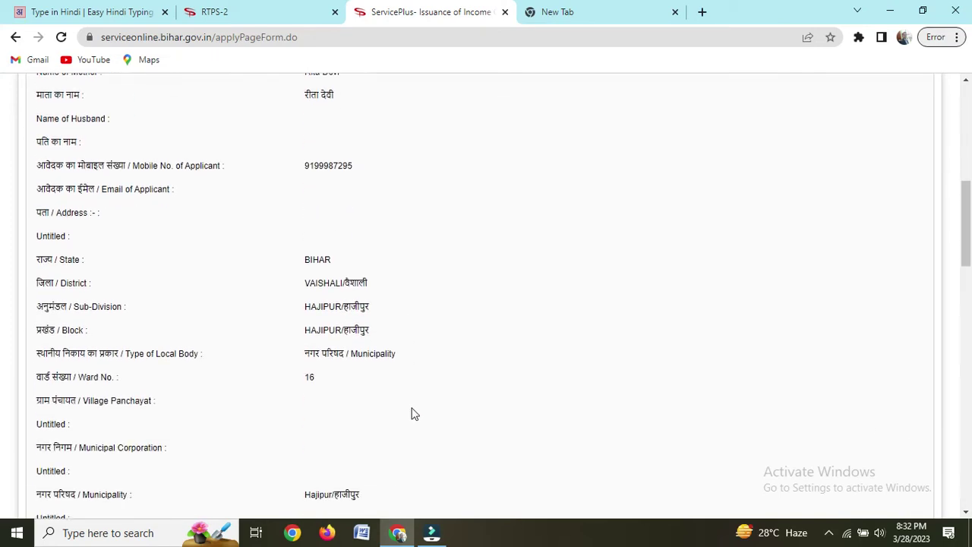
scroll(411, 413, "down", 8)
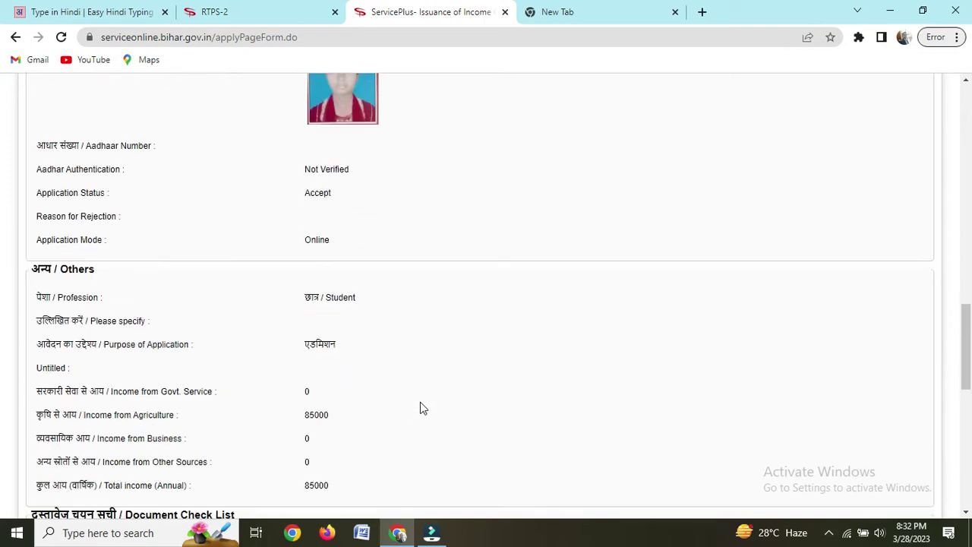
scroll(425, 407, "down", 10)
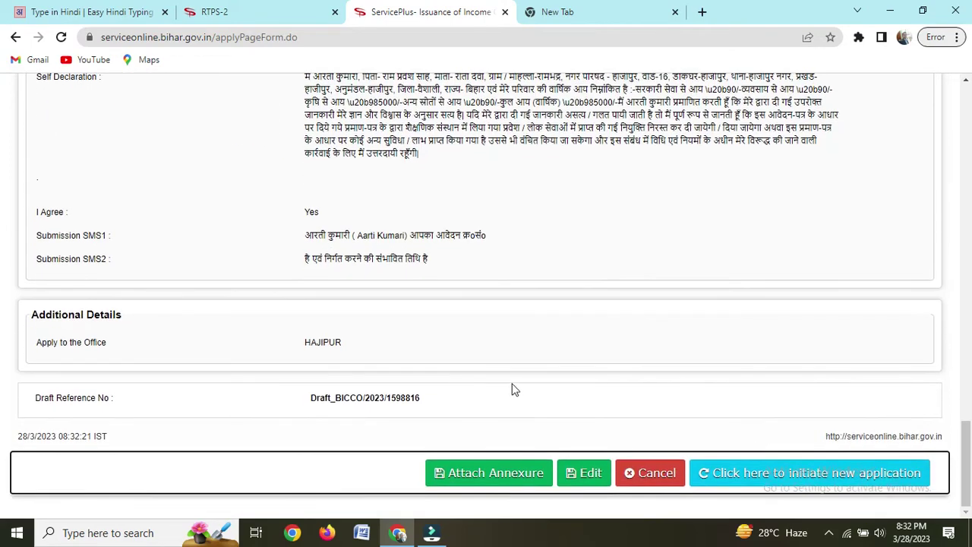
left_click(484, 472)
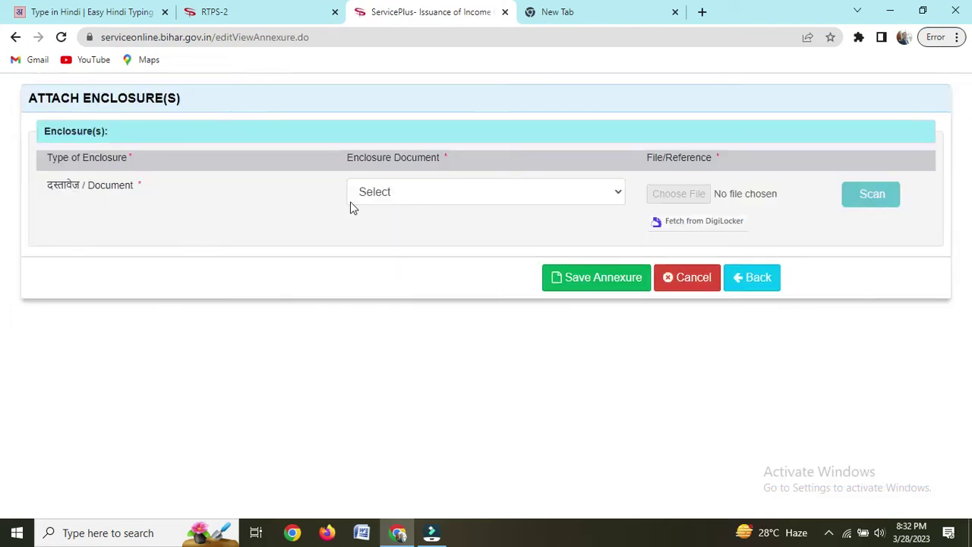
Step: Choose आधार कार्ड as the enclosure type, attach RTPS AADHAR.jpeg, and save the annexure
left_click(420, 194)
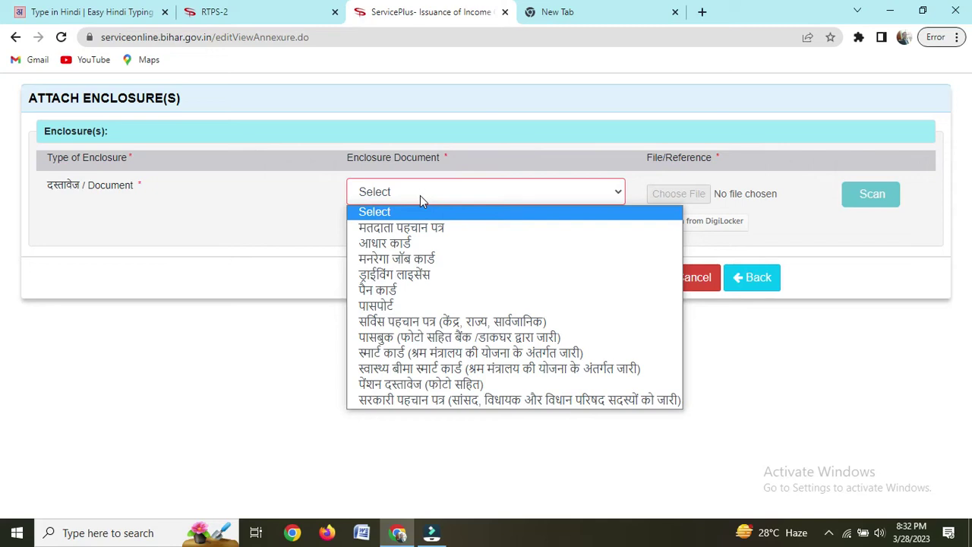
left_click(402, 243)
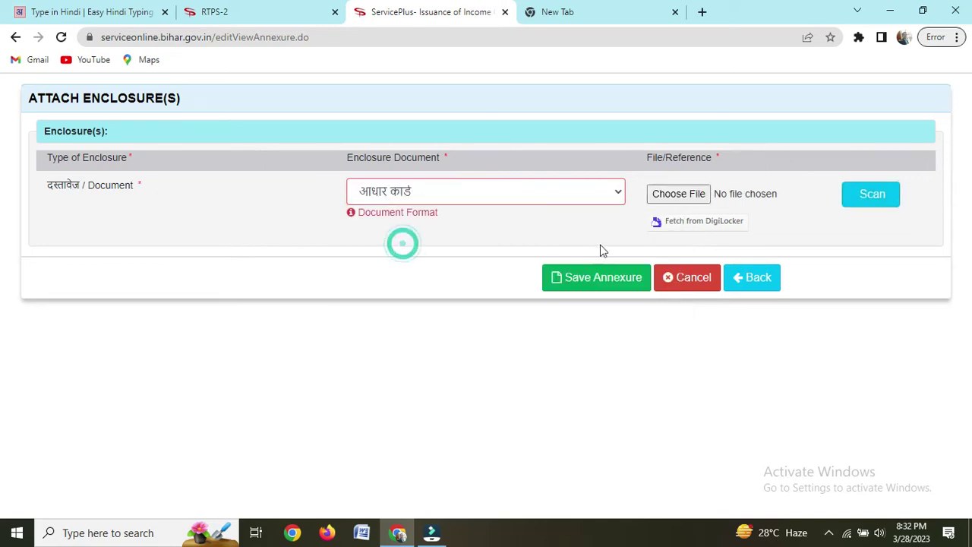
left_click(468, 244)
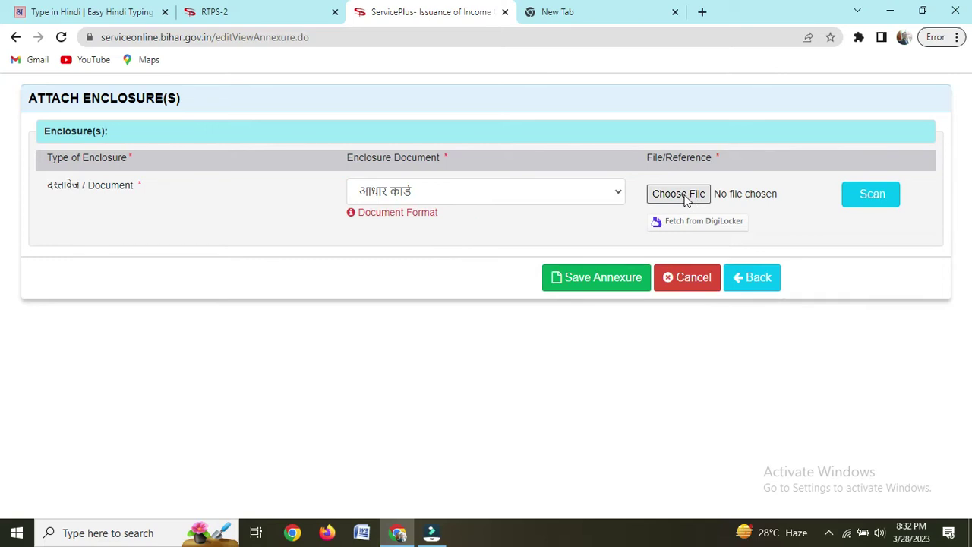
left_click(686, 194)
left_click(203, 252)
left_click(360, 318)
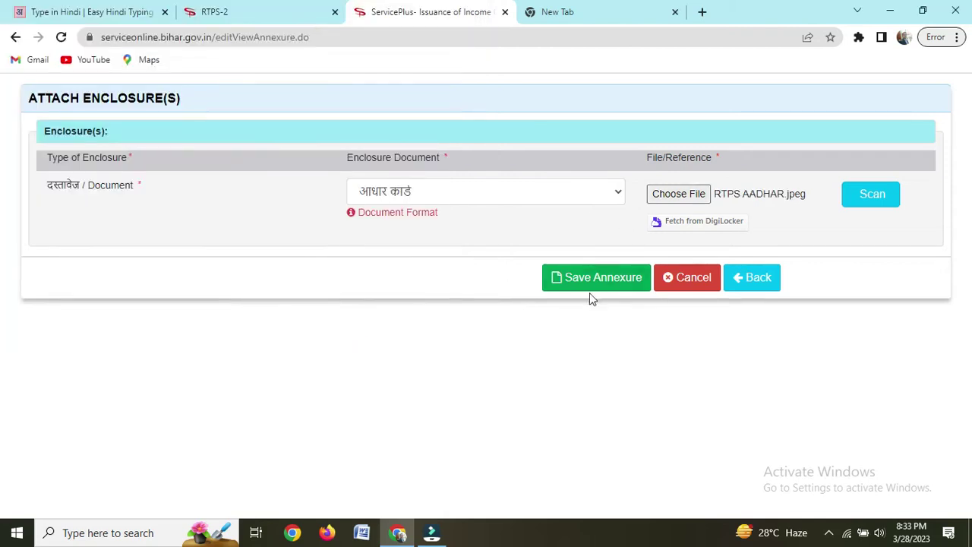
left_click(586, 286)
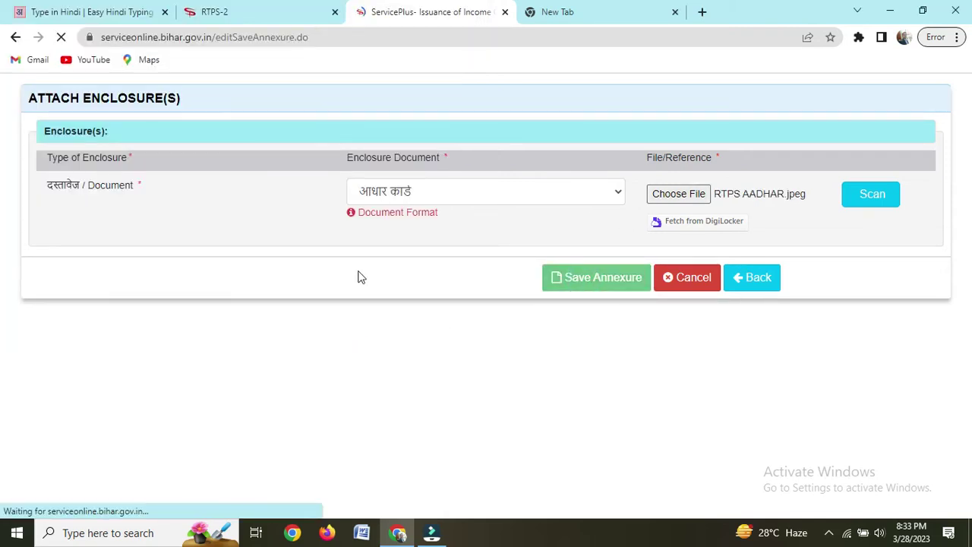
Step: Review the filled application with its Aadhaar annexure, then submit it to get the acknowledgement
scroll(483, 301, "up", 10)
scroll(486, 304, "up", 10)
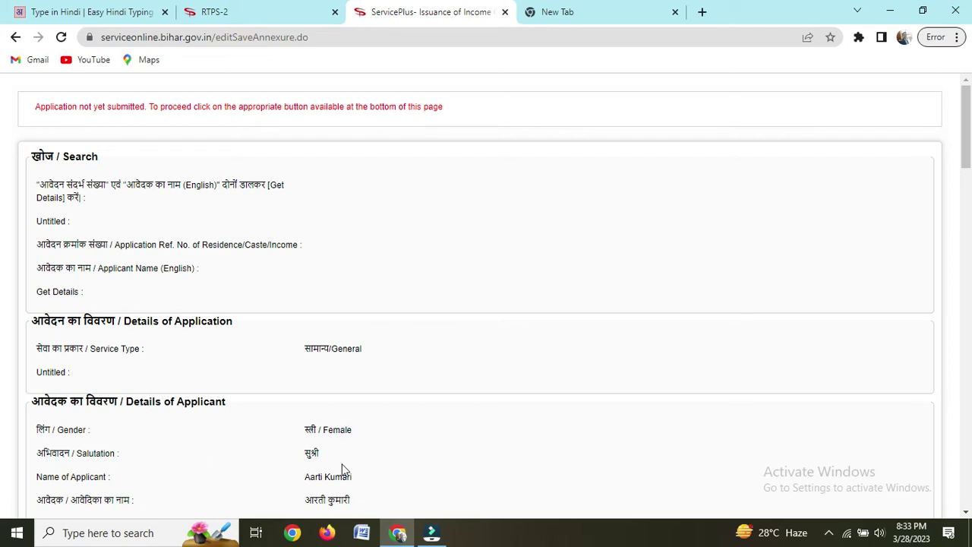
scroll(350, 448, "down", 1)
scroll(350, 432, "down", 2)
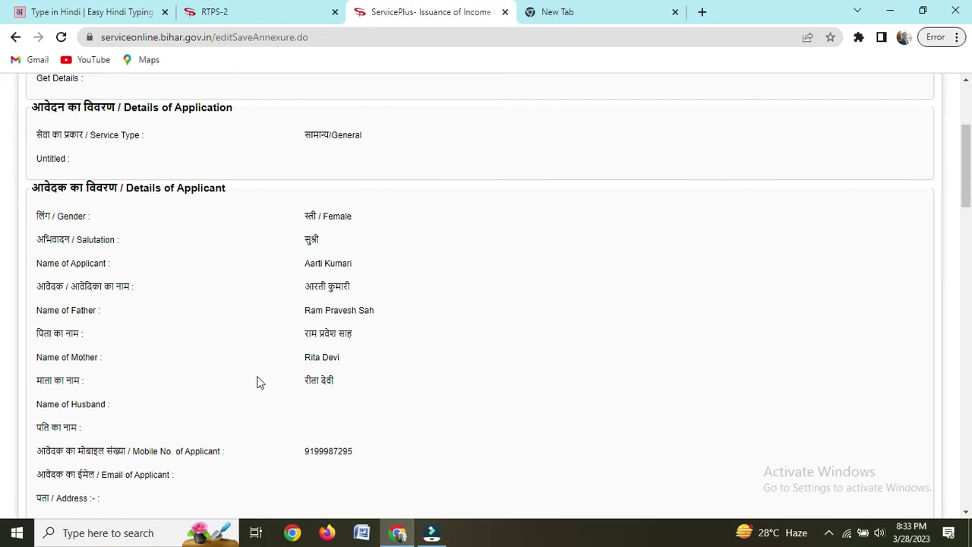
scroll(359, 403, "down", 10)
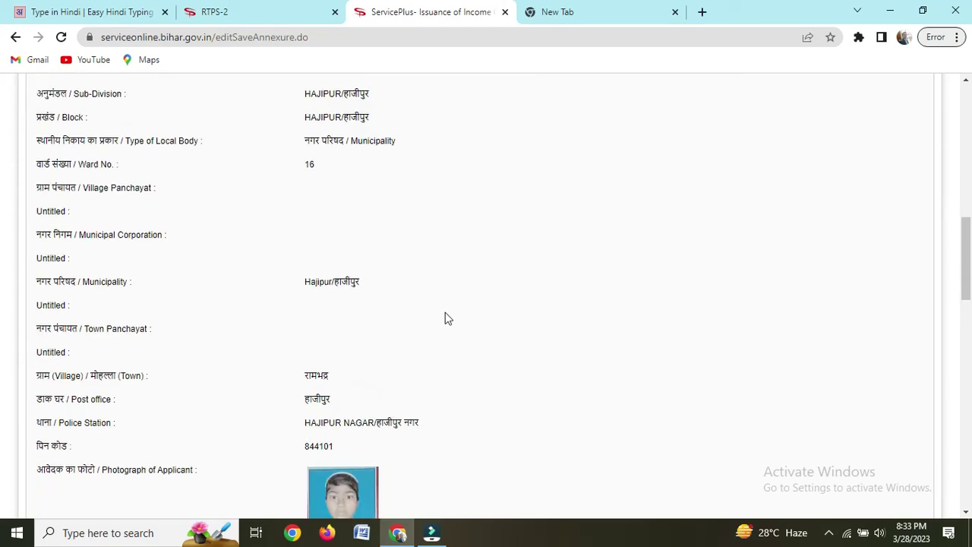
scroll(394, 334, "down", 10)
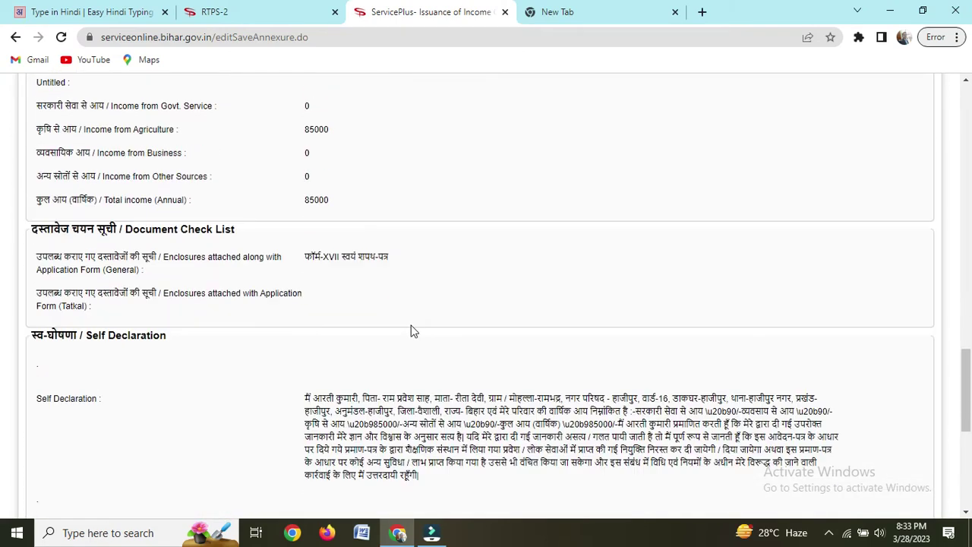
scroll(417, 332, "down", 5)
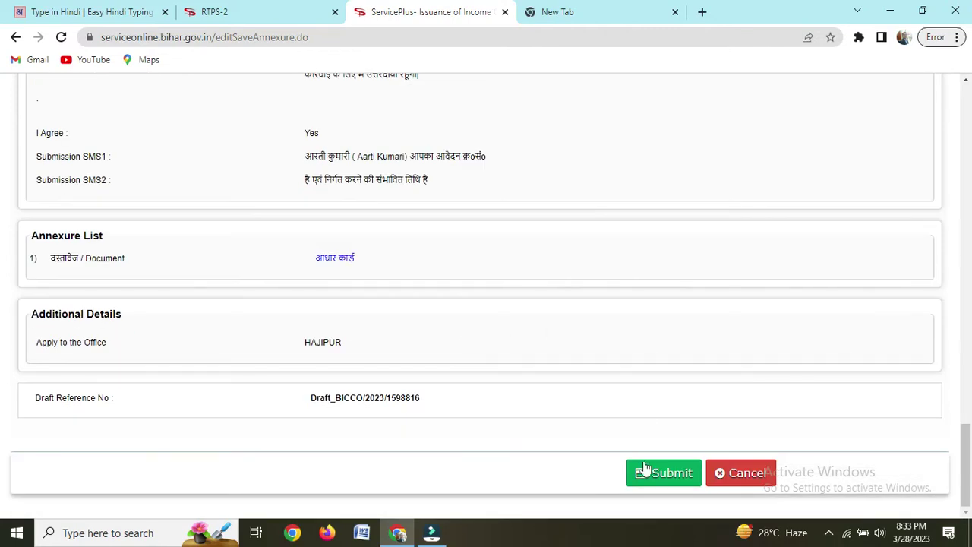
left_click(655, 473)
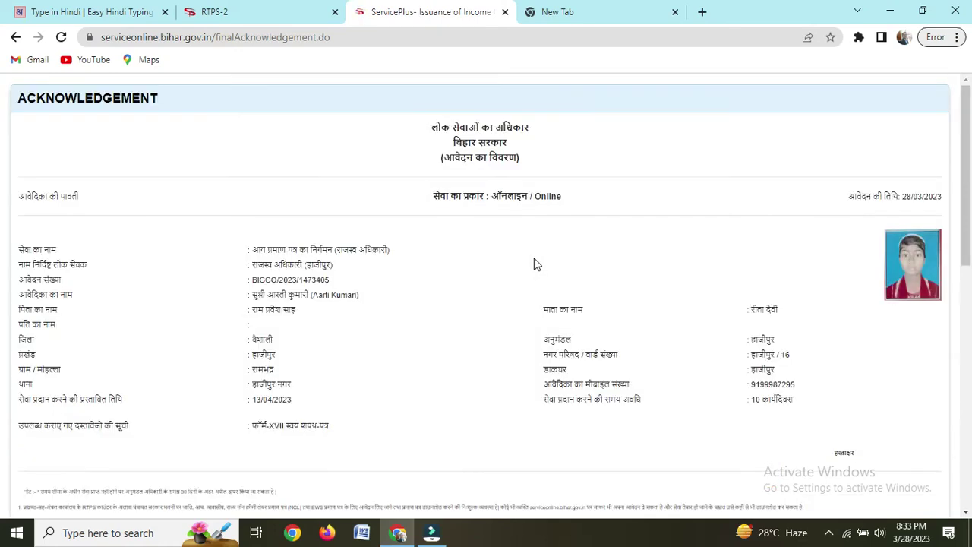
scroll(539, 274, "down", 10)
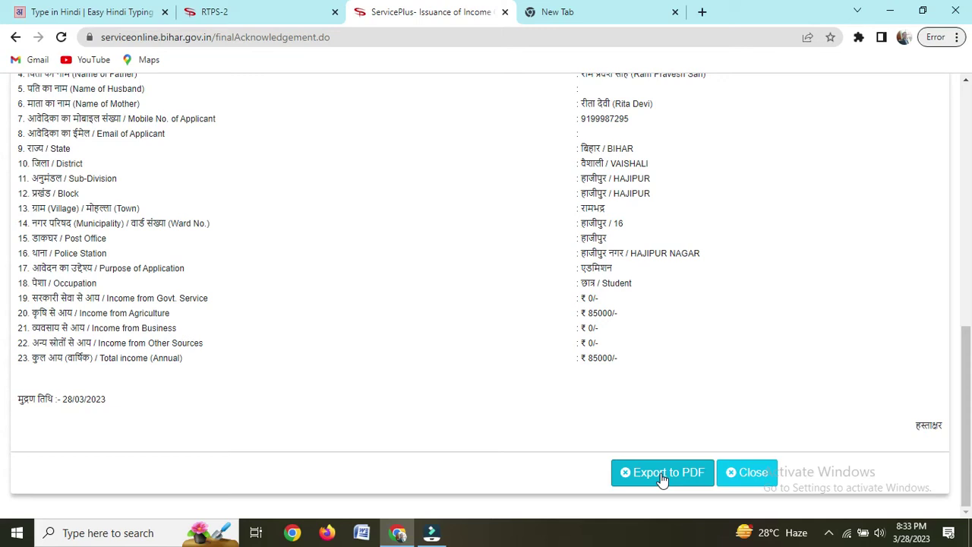
Step: Export the acknowledgement to PDF and set the download to open when done
left_click(661, 476)
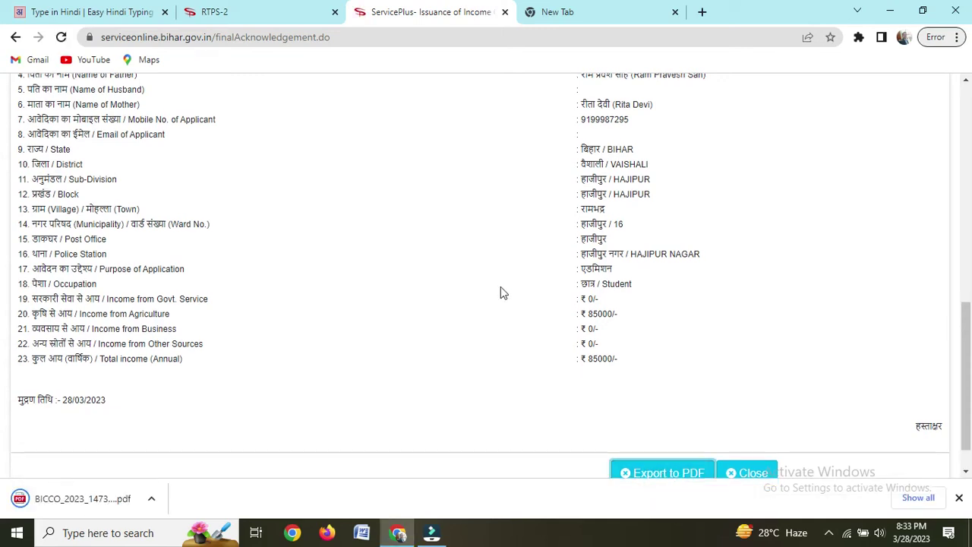
left_click(152, 502)
left_click(181, 396)
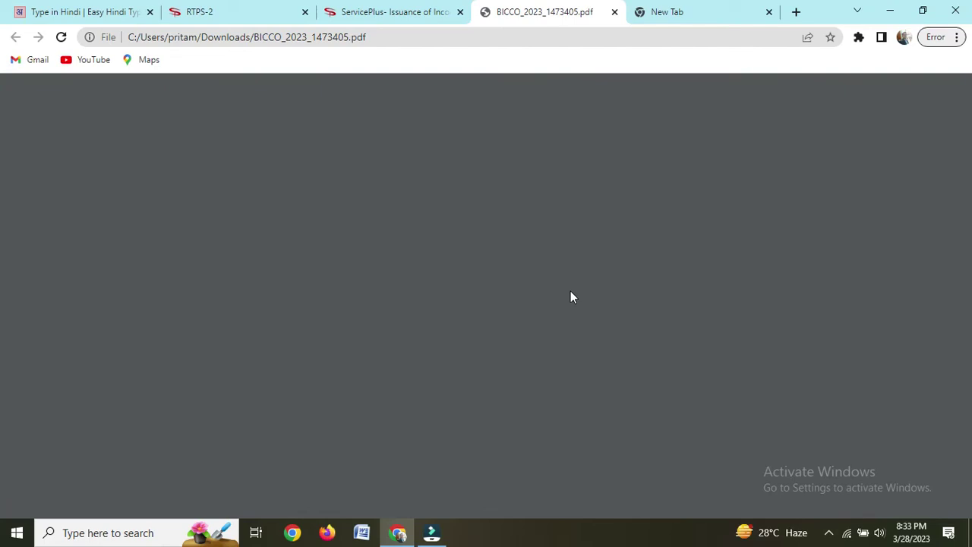
Step: Close the portal acknowledgement tab, look through both PDF pages, then close the PDF
left_click(437, 13)
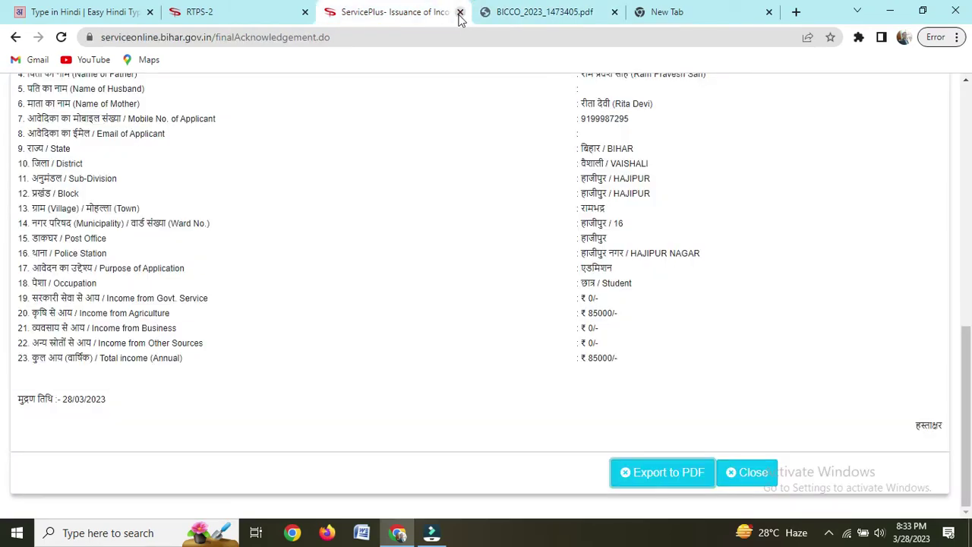
left_click(460, 13)
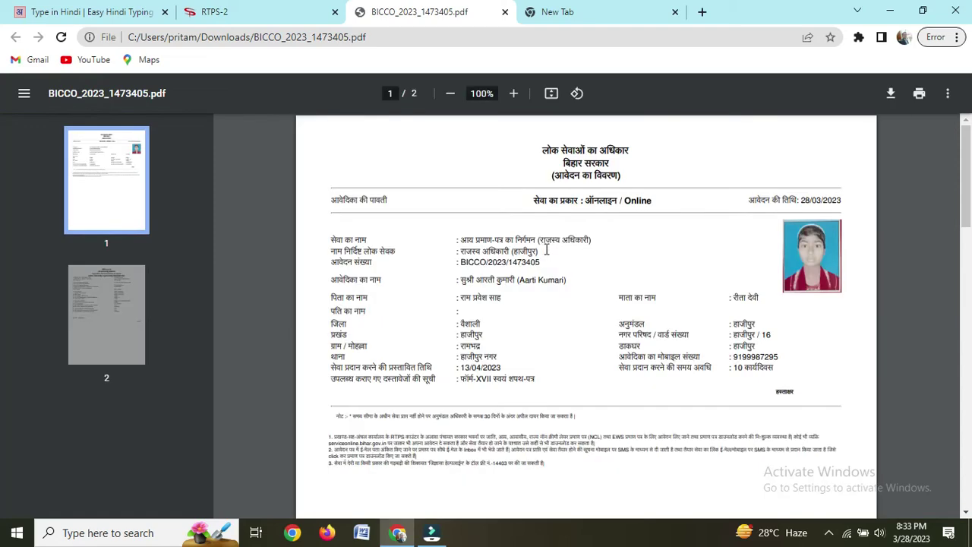
scroll(548, 262, "down", 10)
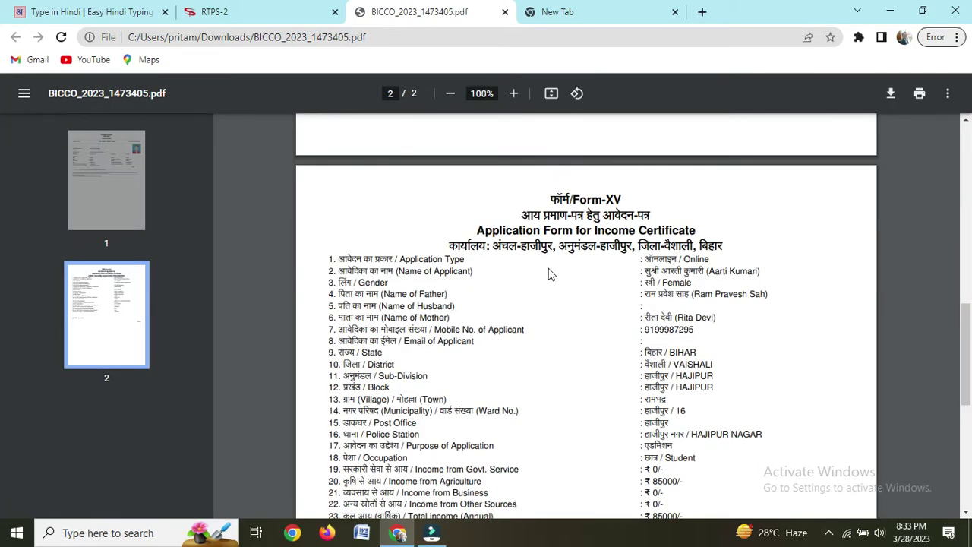
scroll(553, 268, "up", 10)
left_click(505, 12)
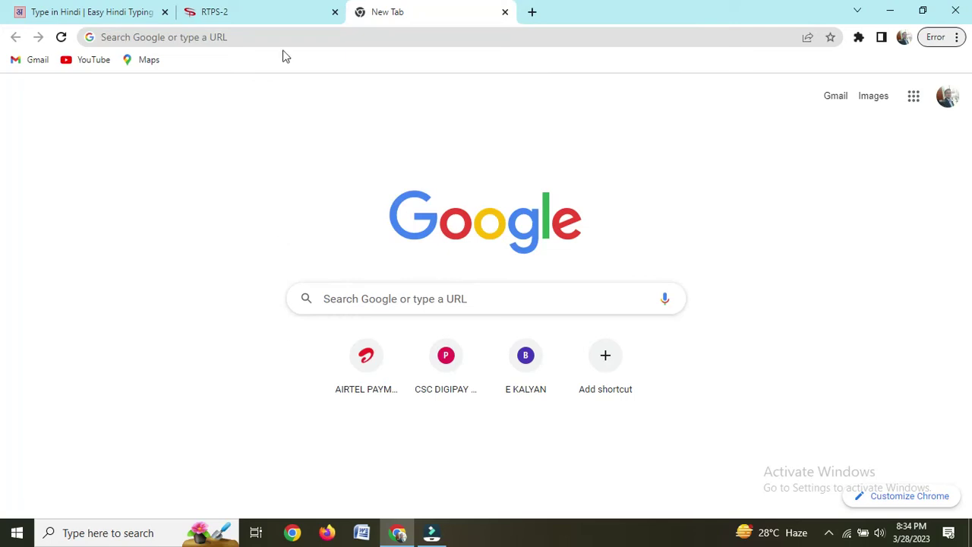
Step: From the RTPS home page, open the जाति प्रमाण-पत्र का निर्गमन अंचल स्तर पर application form
left_click(281, 17)
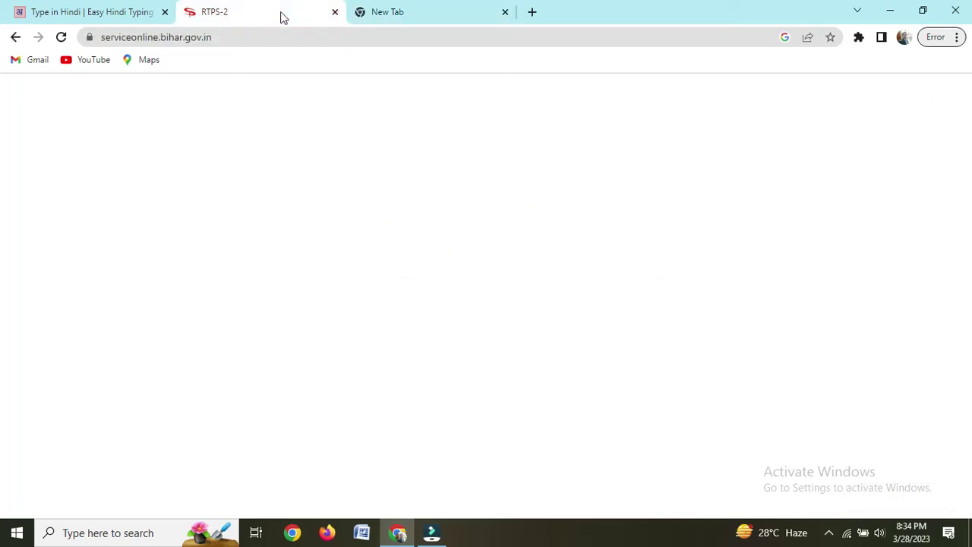
mouse_move(138, 176)
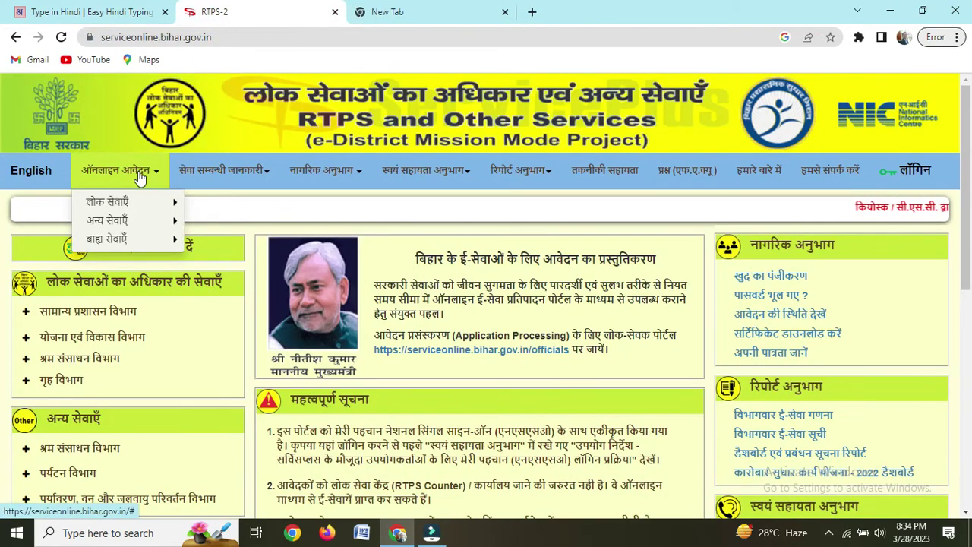
mouse_move(143, 202)
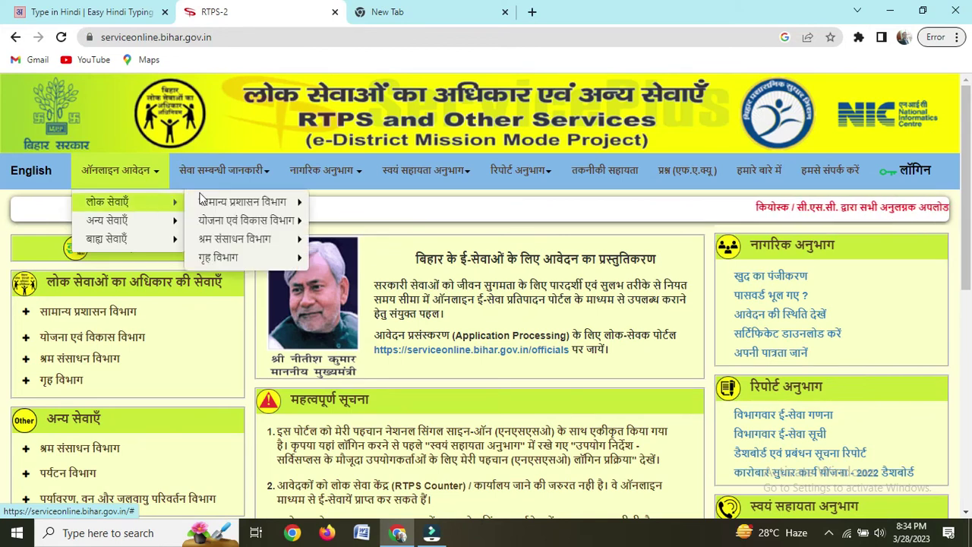
mouse_move(218, 205)
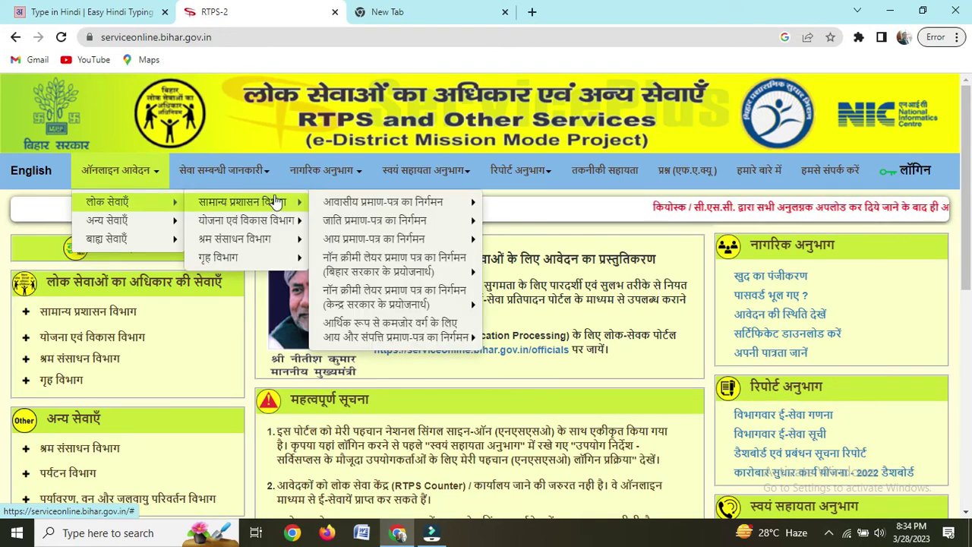
mouse_move(361, 199)
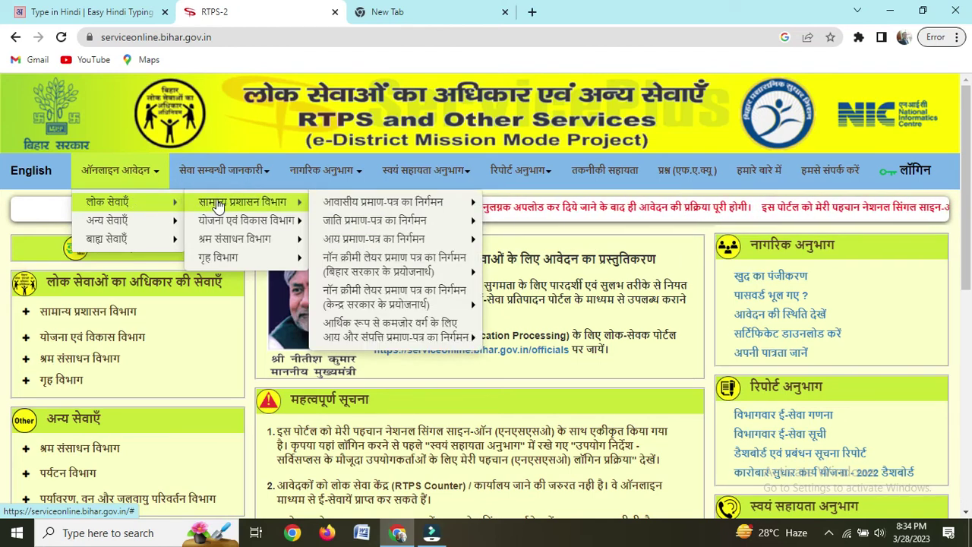
mouse_move(317, 205)
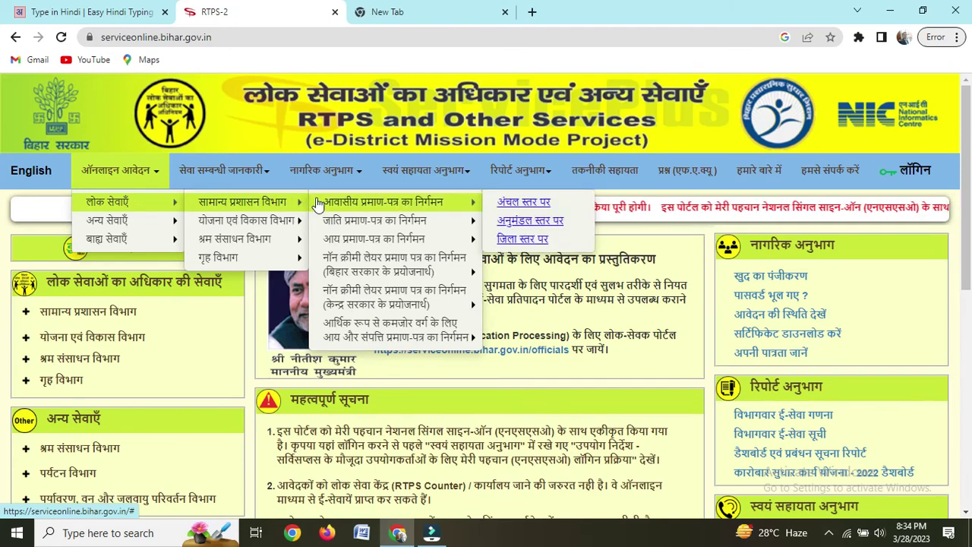
mouse_move(374, 223)
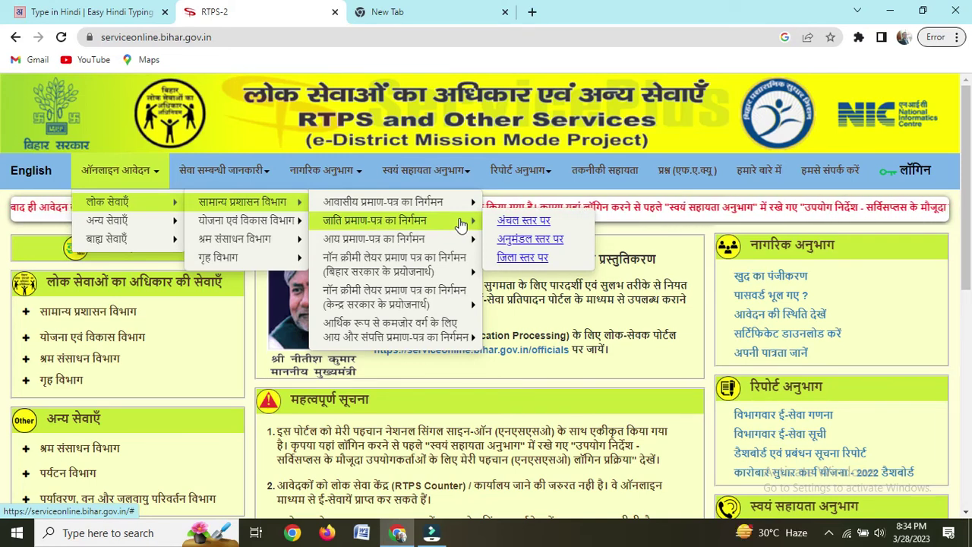
left_click(527, 221)
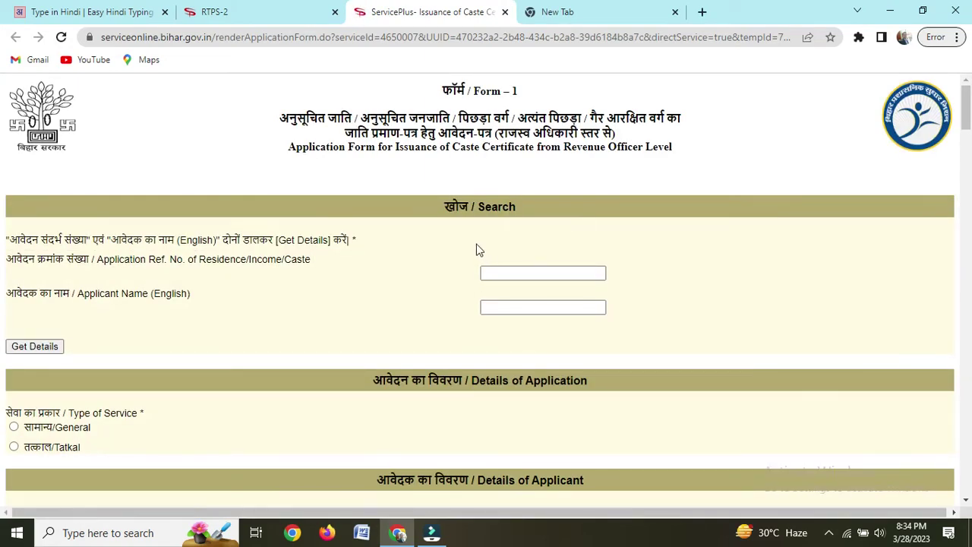
Step: Scroll through the form, close it, and reopen a fresh circle-level caste certificate form
scroll(476, 250, "down", 4)
scroll(473, 250, "up", 4)
scroll(471, 247, "down", 4)
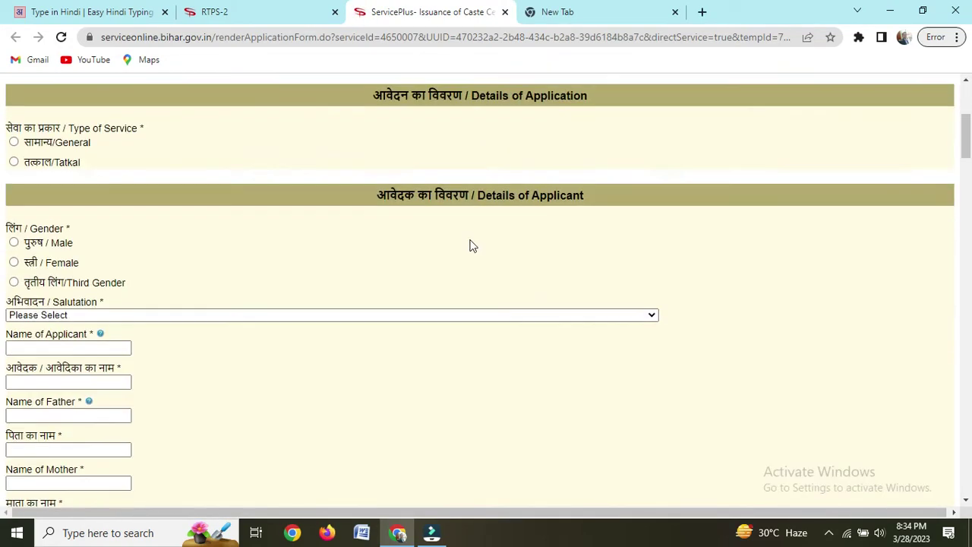
scroll(471, 245, "down", 13)
scroll(471, 245, "up", 6)
scroll(471, 246, "up", 8)
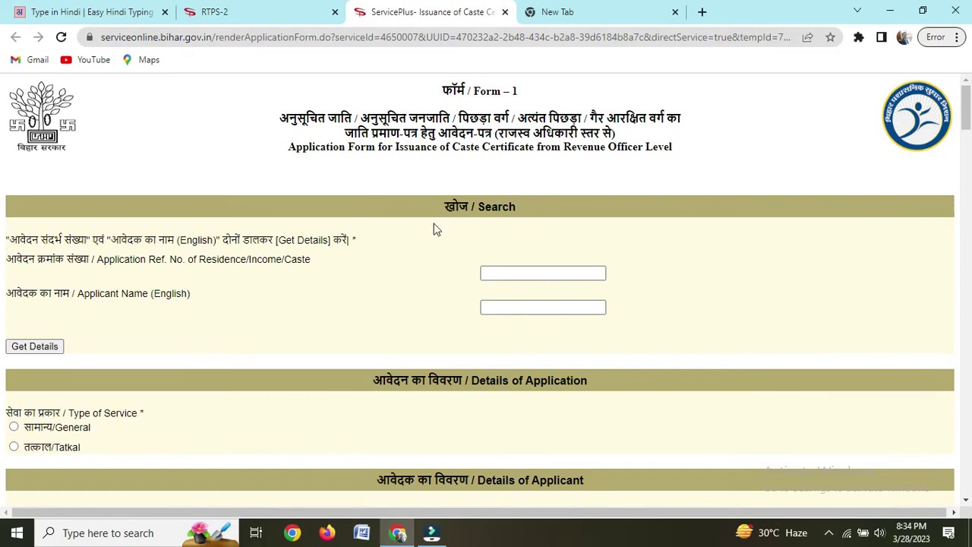
scroll(486, 189, "down", 8)
scroll(486, 191, "up", 10)
left_click(505, 12)
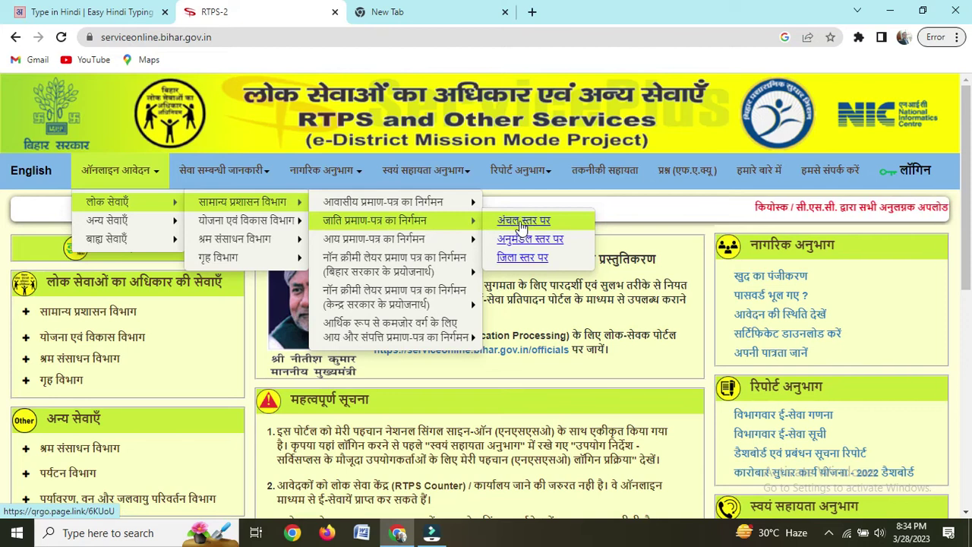
left_click(520, 221)
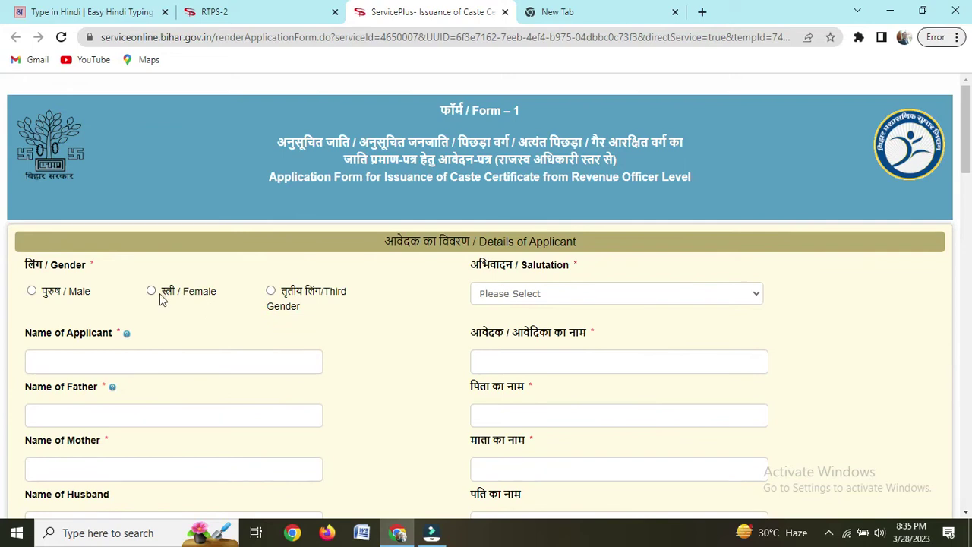
Step: Set gender to Female and salutation to सुश्री, and enter the applicant's name
left_click(152, 293)
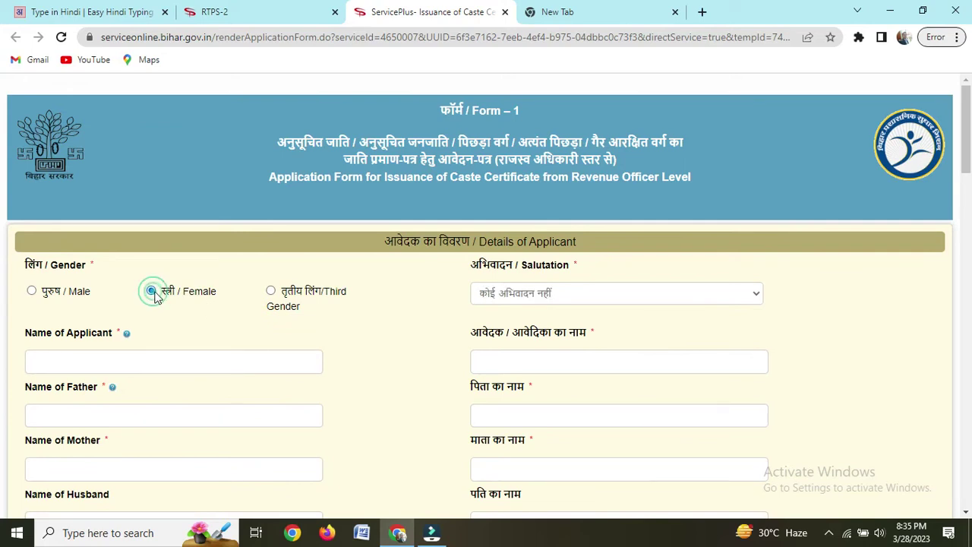
left_click(532, 298)
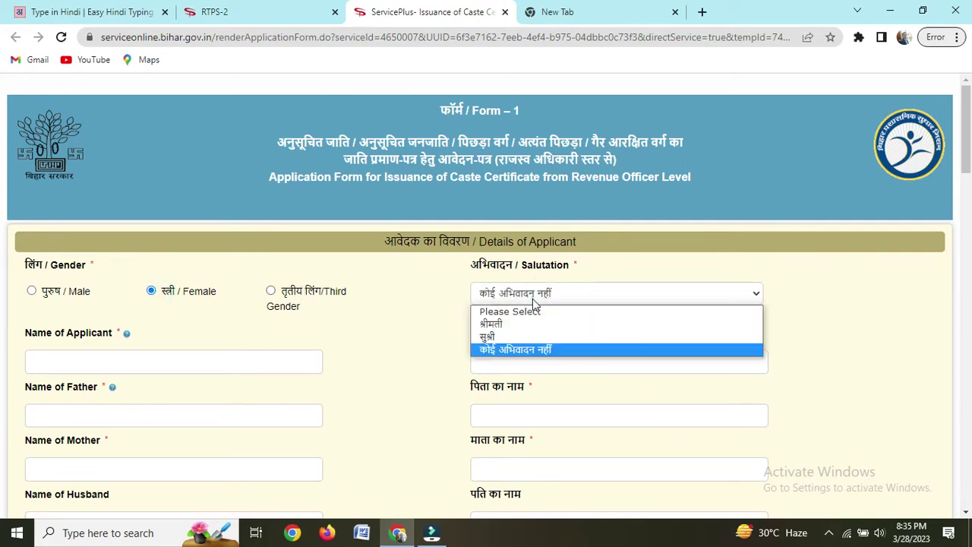
left_click(500, 334)
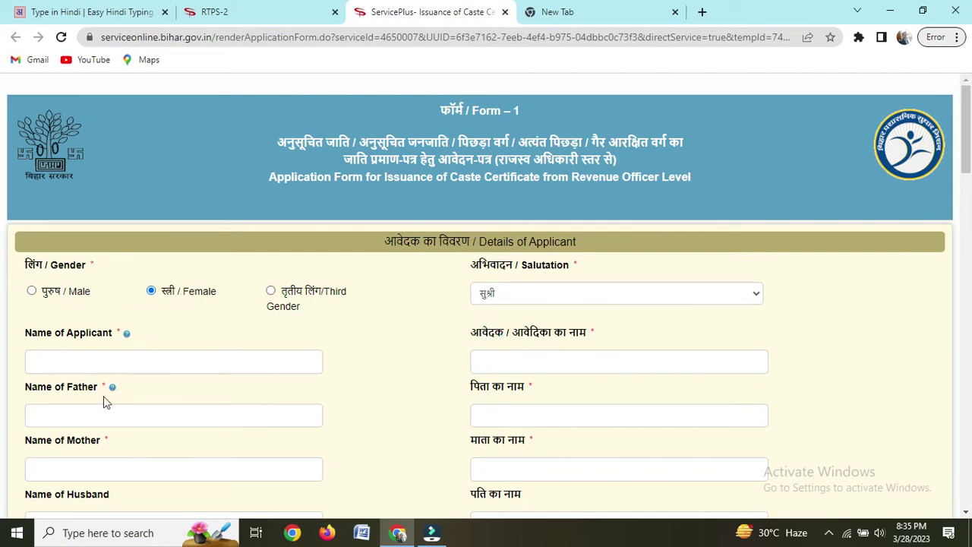
left_click(96, 362)
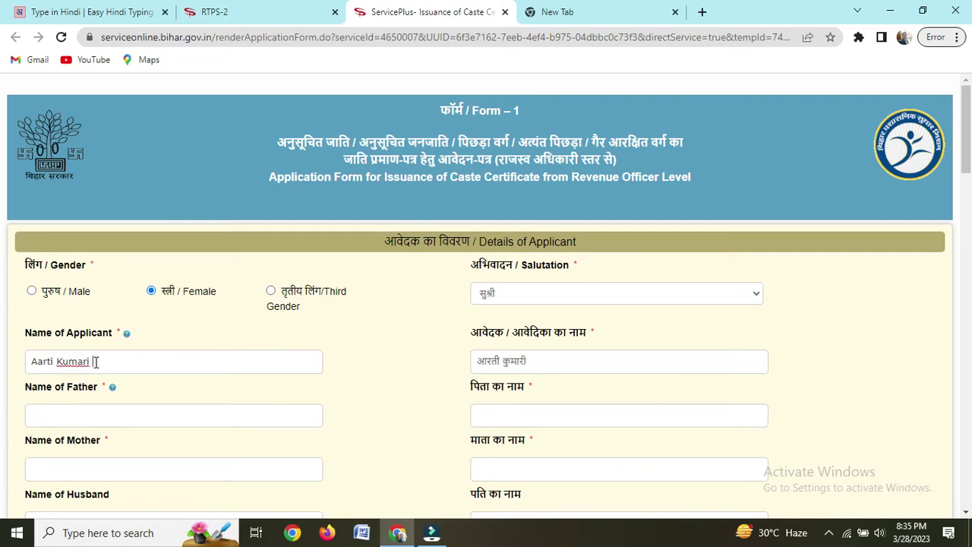
Step: Enter the father's name and correct the ending of its Hindi version
left_click(67, 414)
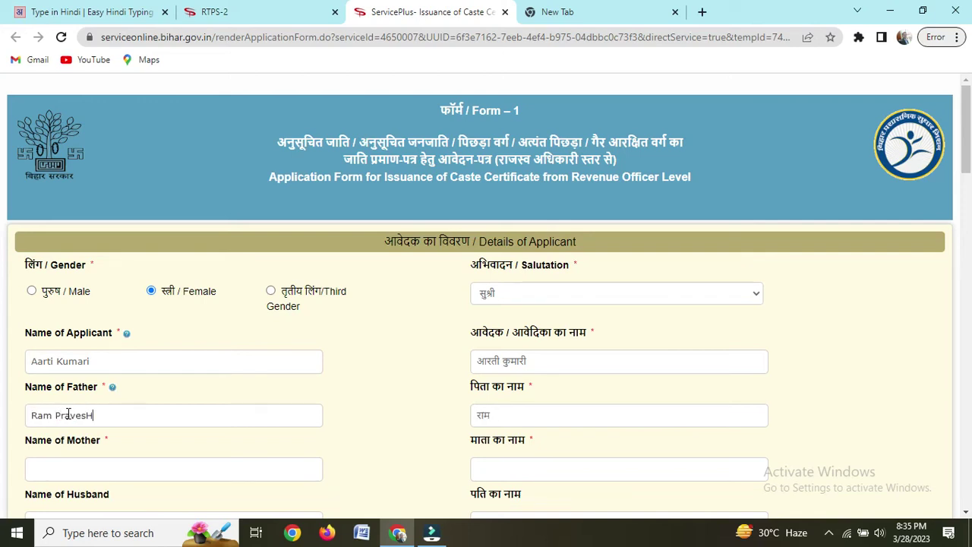
left_click(537, 423)
key("BackSpace")
type("ah")
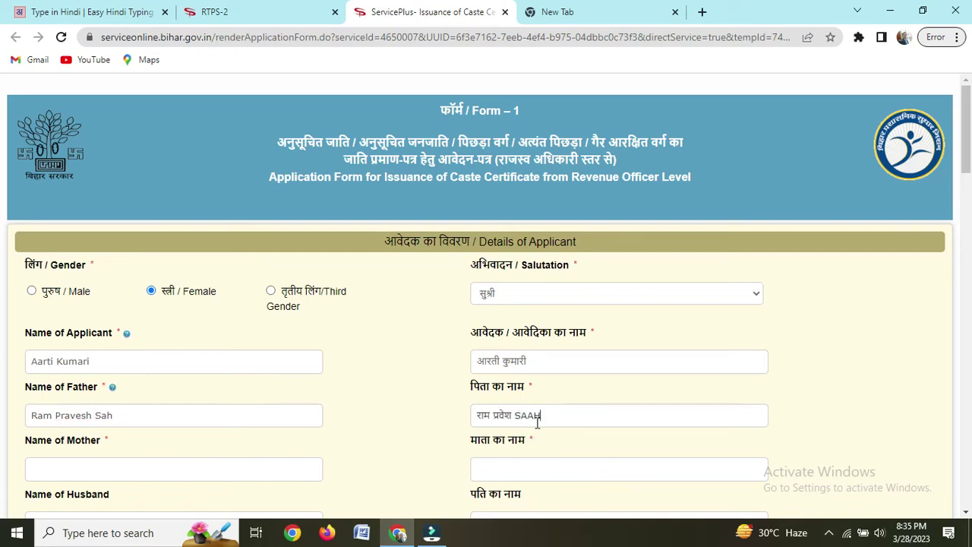
Step: Enter the mother's name in the English and Hindi Name of Mother fields
left_click(132, 471)
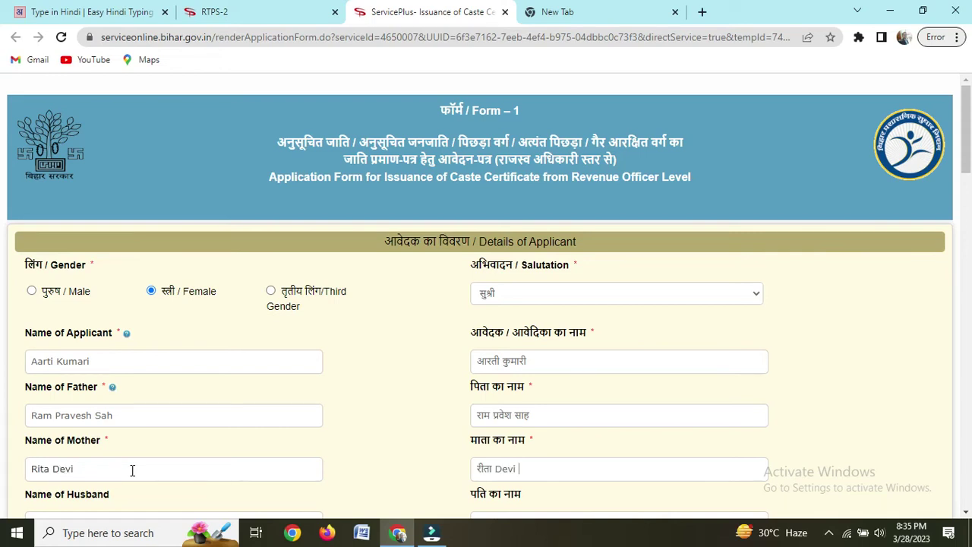
scroll(139, 469, "down", 3)
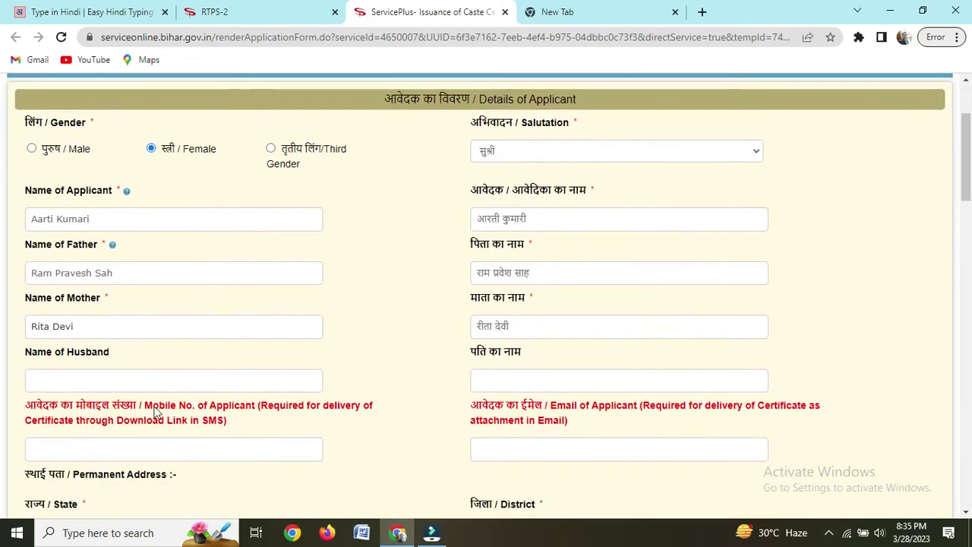
Step: Enter the applicant's mobile number
left_click(102, 381)
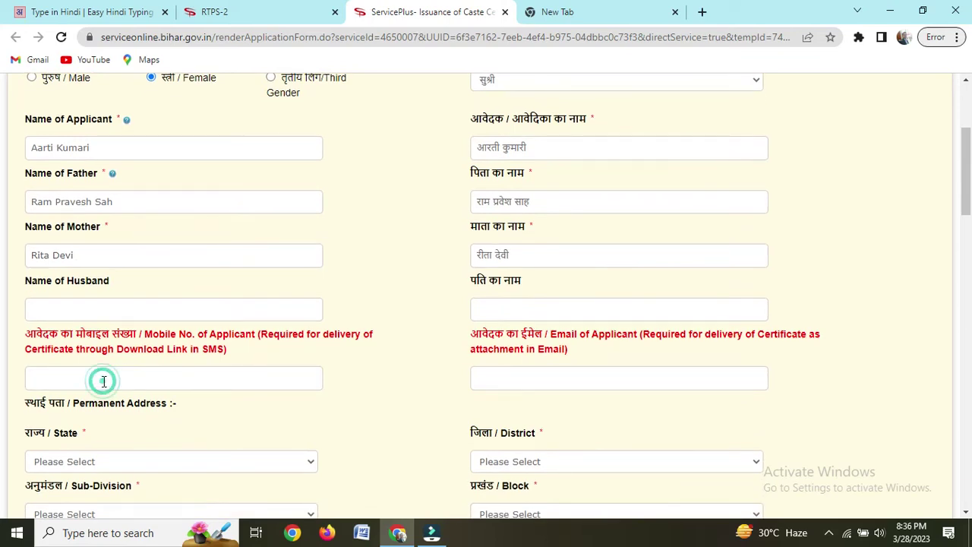
scroll(74, 306, "down", 5)
scroll(74, 306, "up", 1)
Step: Set the permanent address to State BIHAR, District VAISHALI, Sub-Division HAJIPUR, Block HAJIPUR
left_click(127, 180)
left_click(101, 208)
scroll(149, 199, "down", 1)
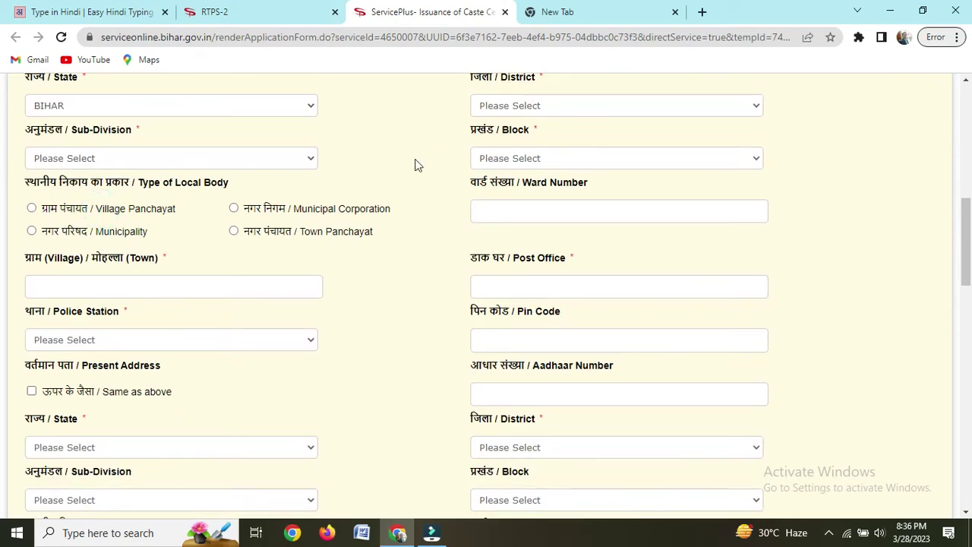
left_click(545, 104)
scroll(584, 354, "down", 3)
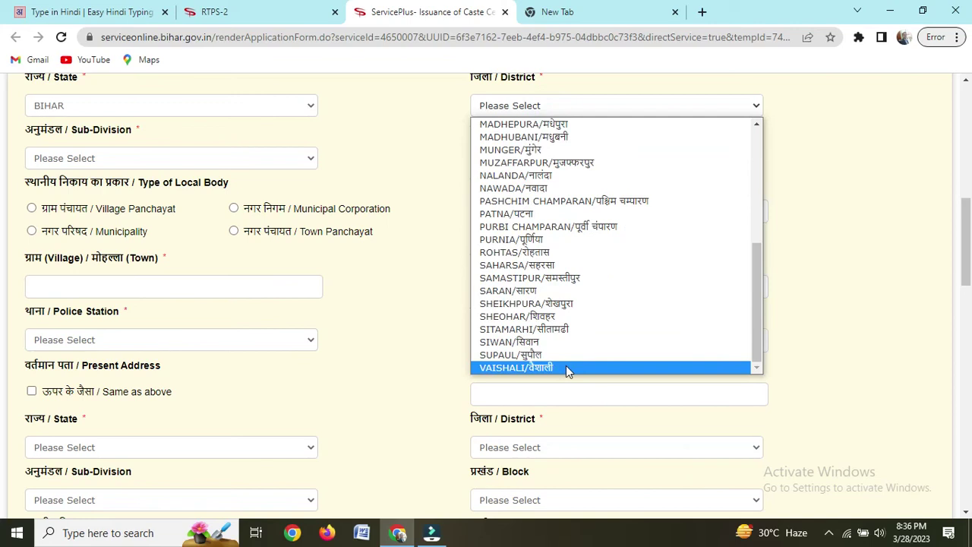
left_click(565, 366)
left_click(114, 158)
left_click(536, 158)
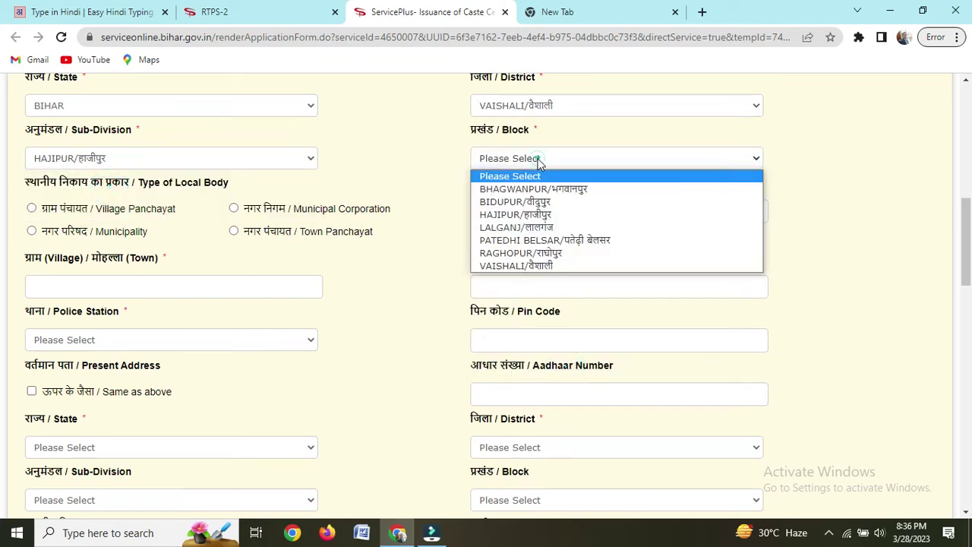
left_click(542, 216)
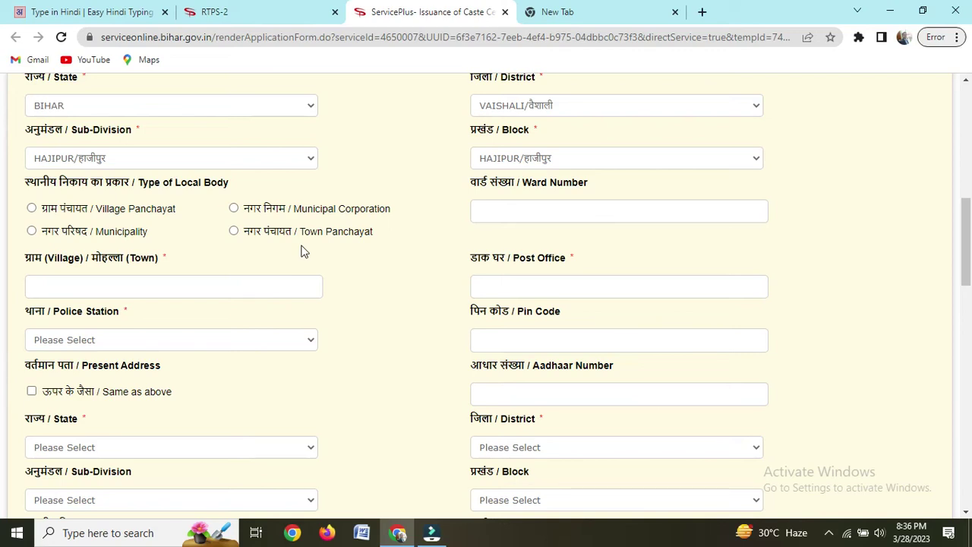
Step: Mark the local body as Municipality, enter ward 16, and choose Hajipur municipality
left_click(32, 232)
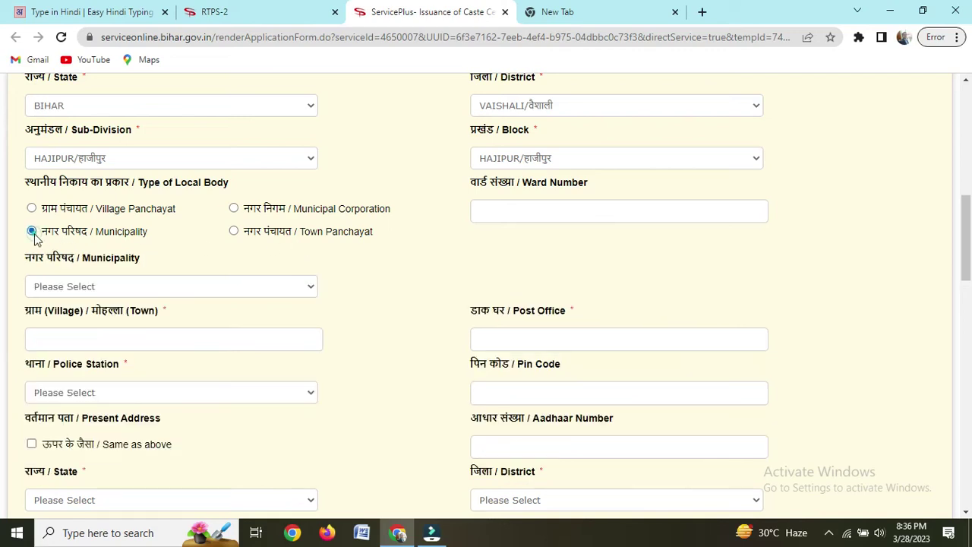
left_click(532, 217)
type("16")
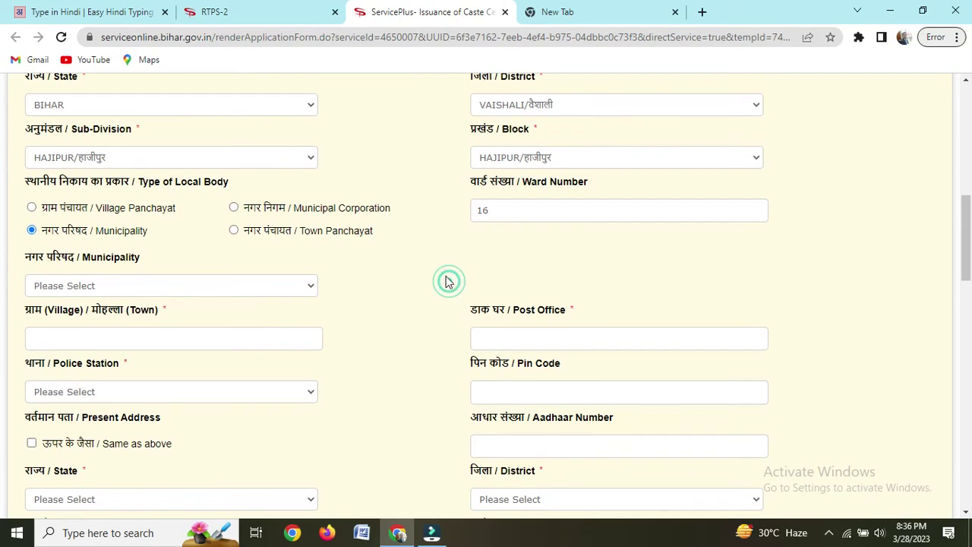
scroll(447, 281, "down", 1)
left_click(131, 215)
left_click(104, 247)
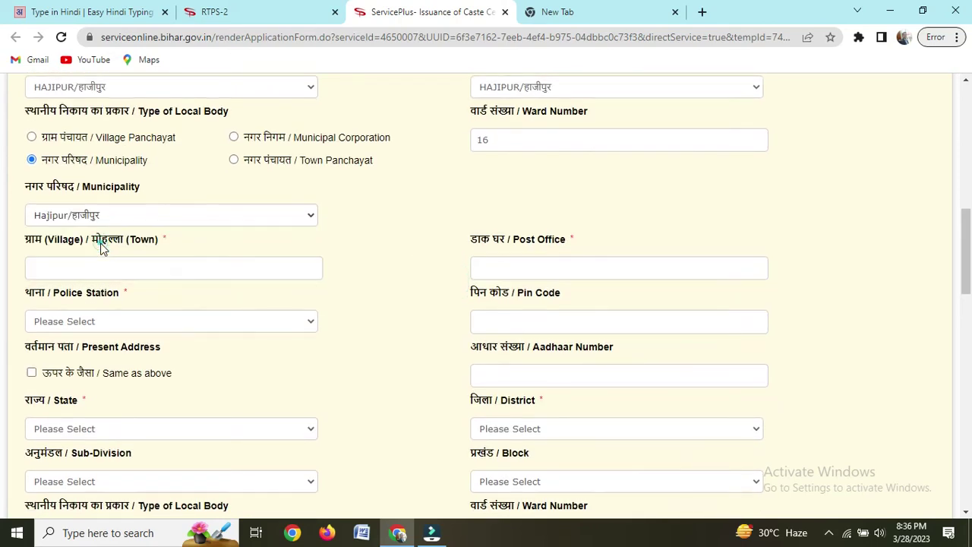
scroll(116, 210, "down", 2)
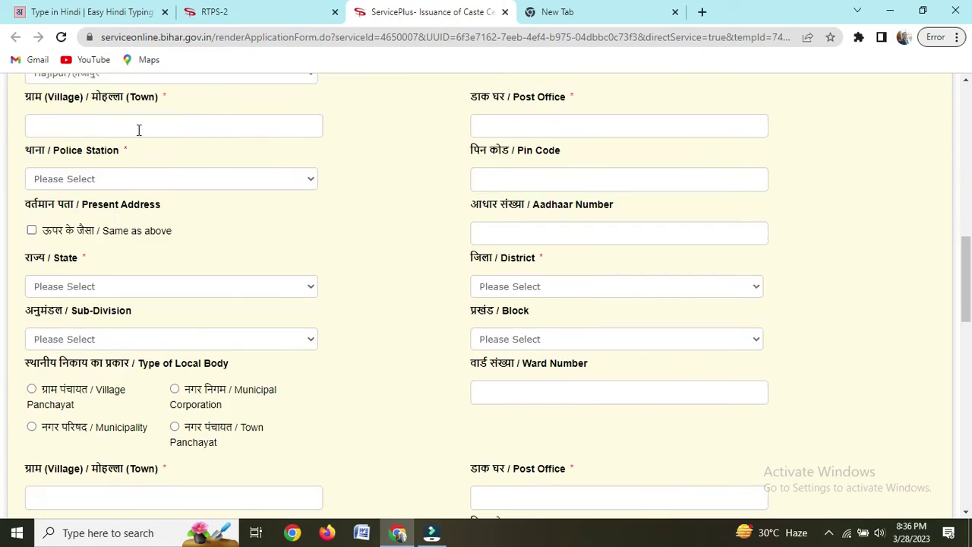
scroll(172, 145, "up", 1)
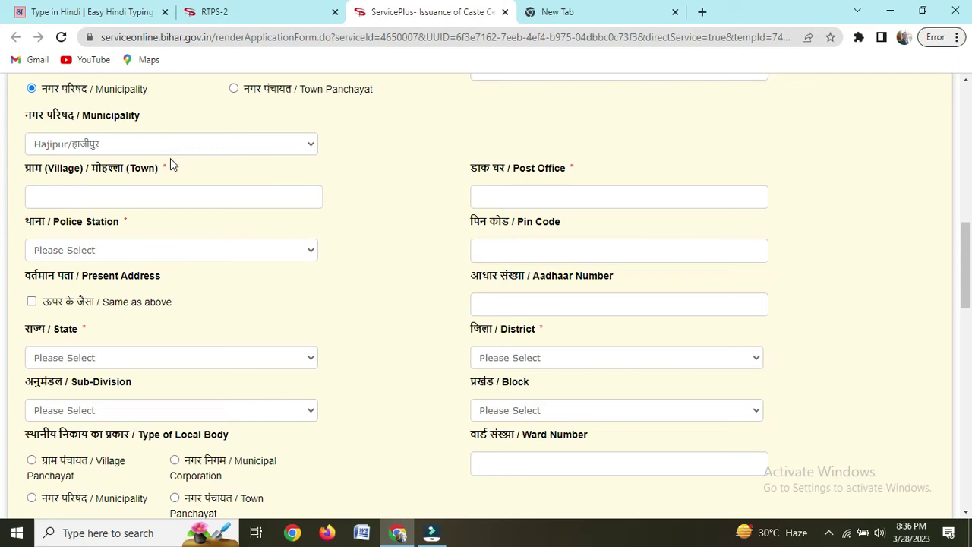
Step: Enter village RAMBH and post office HAJIPUR, and pick HAJIPUR NAGAR police station
left_click(156, 195)
type("RAMBH")
left_click(506, 199)
type("HAJIPUR")
left_click(126, 253)
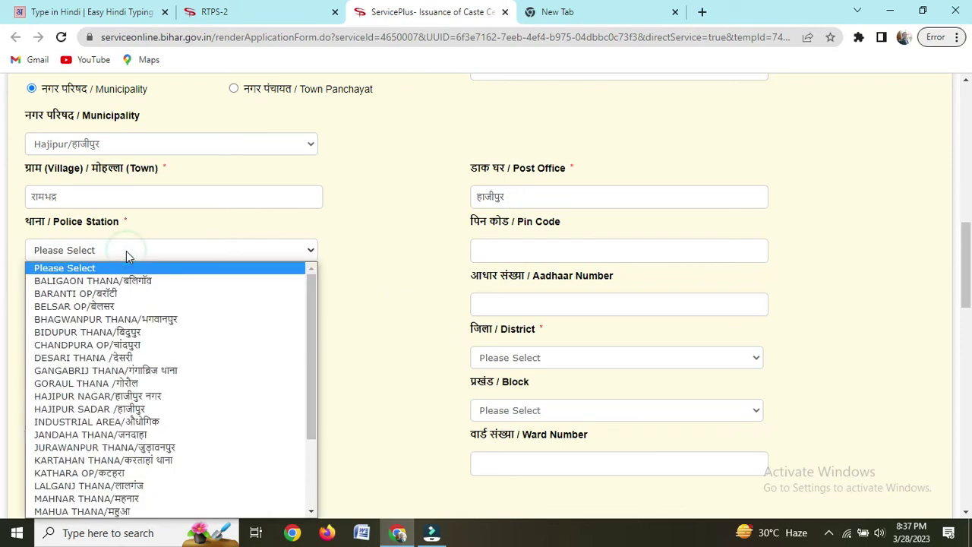
key("h")
key("Return")
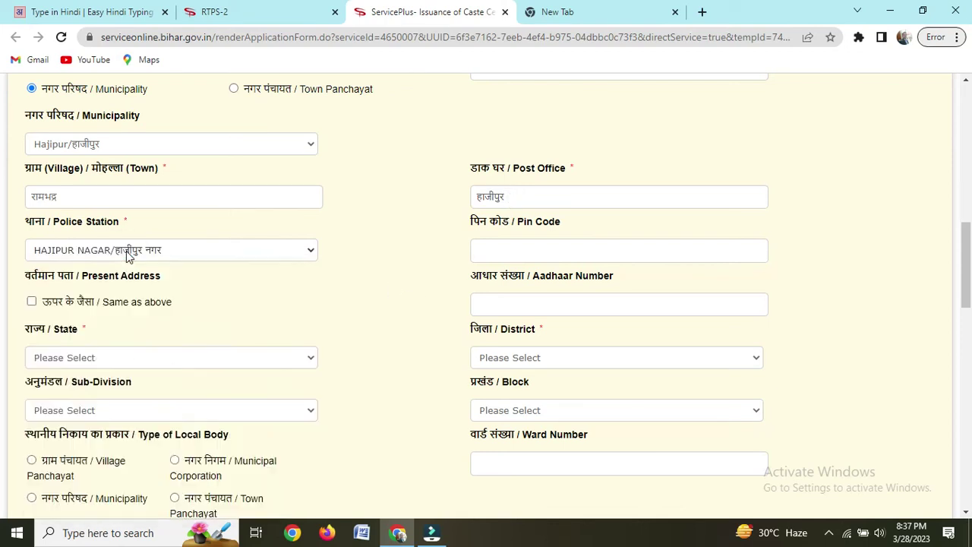
Step: Enter pin code 844101 and make the present address same as permanent
left_click(524, 253)
type("844101")
left_click(423, 278)
left_click(31, 302)
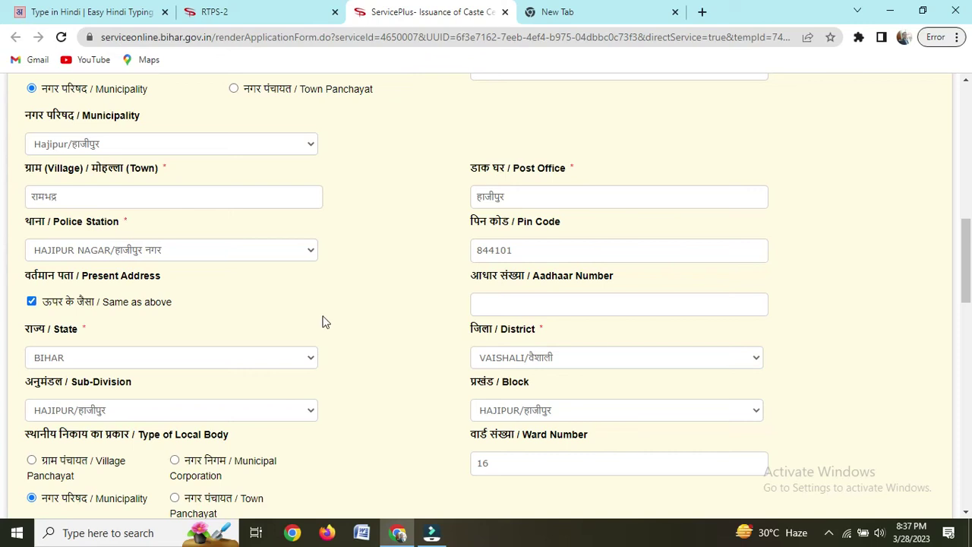
scroll(321, 316, "down", 1)
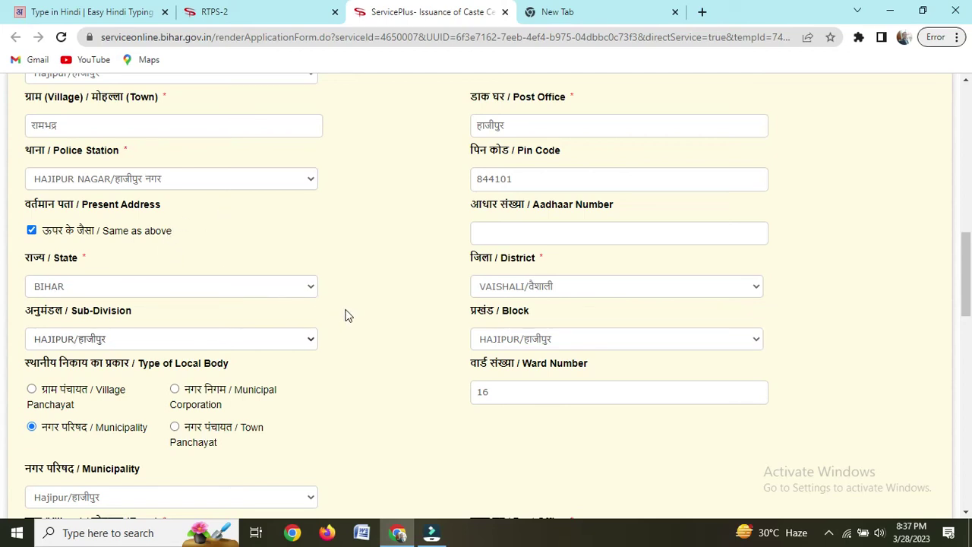
Step: Re-tick Same as above, then upload RTPS PHOTO.jpeg as the applicant's photograph
left_click(33, 232)
left_click(31, 230)
scroll(245, 284, "down", 5)
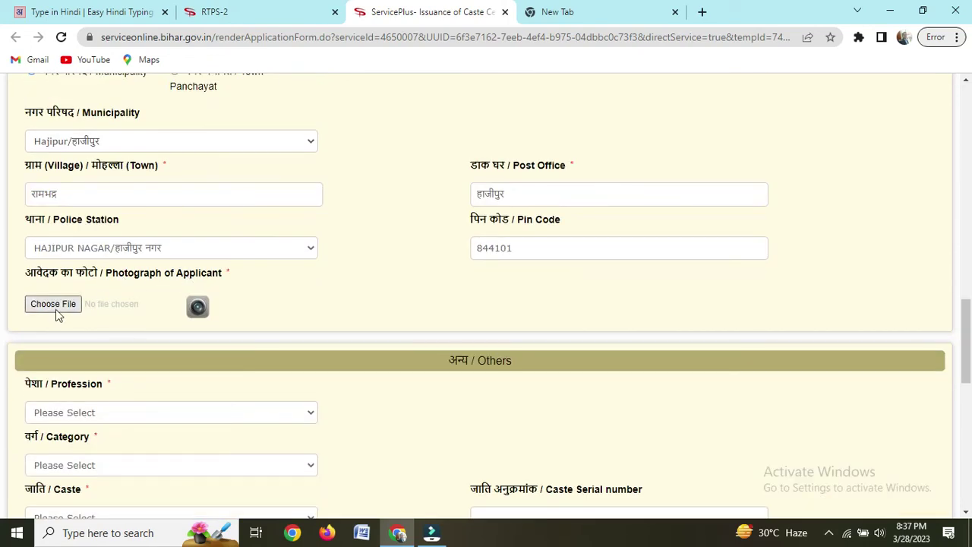
left_click(64, 307)
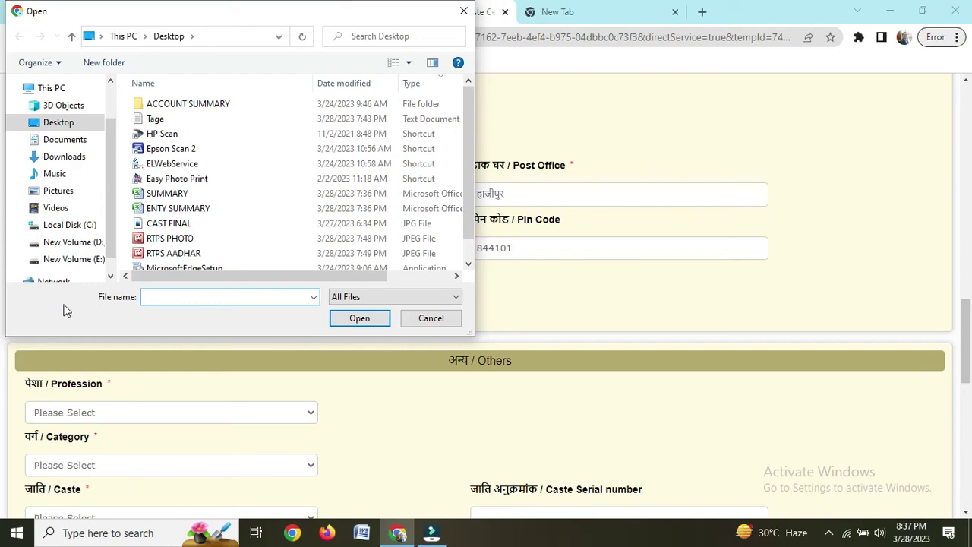
left_click(186, 239)
left_click(354, 318)
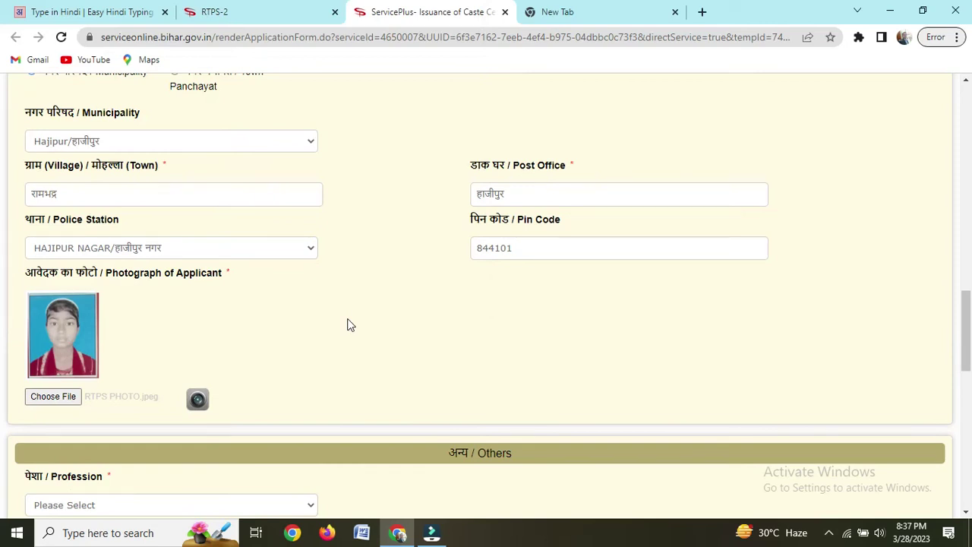
scroll(554, 273, "down", 8)
scroll(514, 280, "up", 4)
Step: Set profession to Student, initially with category पिछड़ा वर्ग (अनुसूची-2) and caste Kagji
scroll(244, 205, "up", 1)
left_click(137, 220)
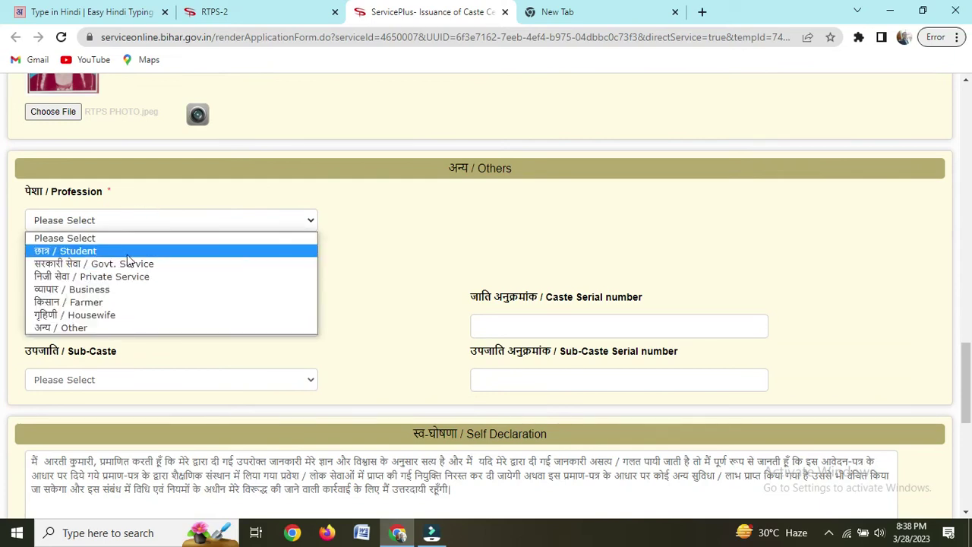
left_click(128, 253)
left_click(141, 272)
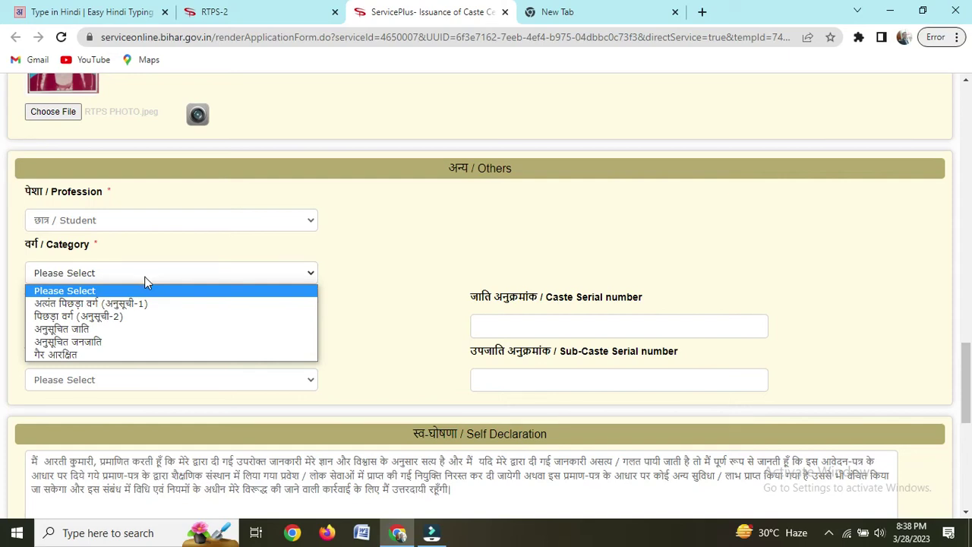
left_click(129, 318)
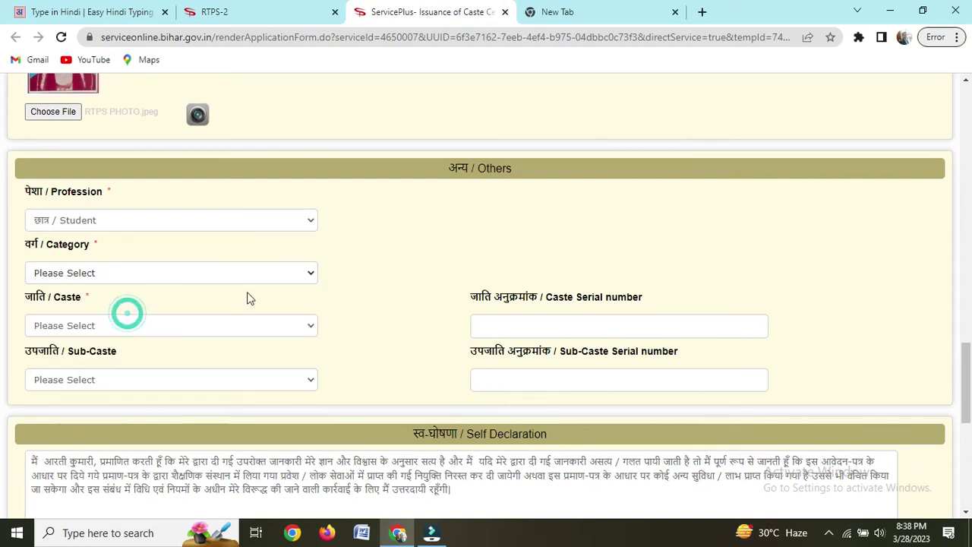
left_click(221, 334)
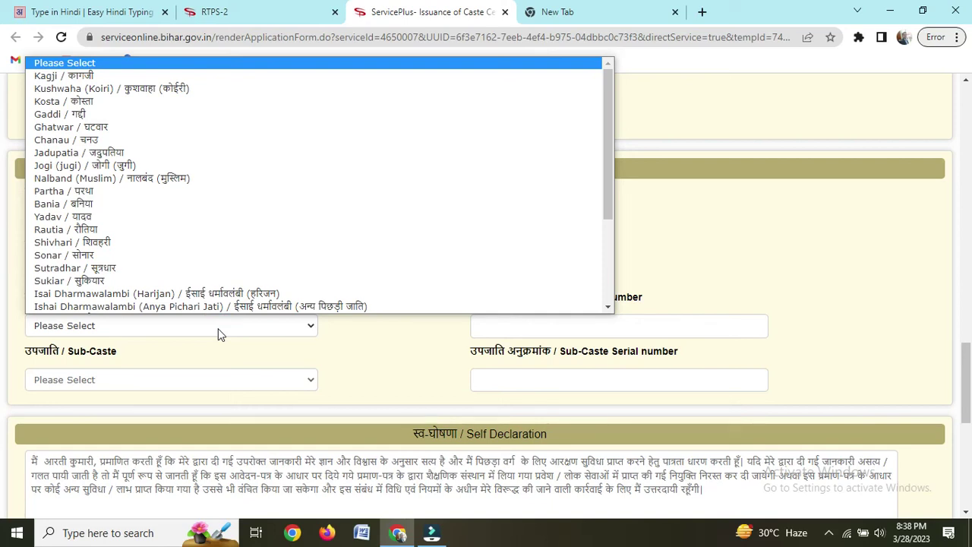
key("Down")
key("Down")
key("Down")
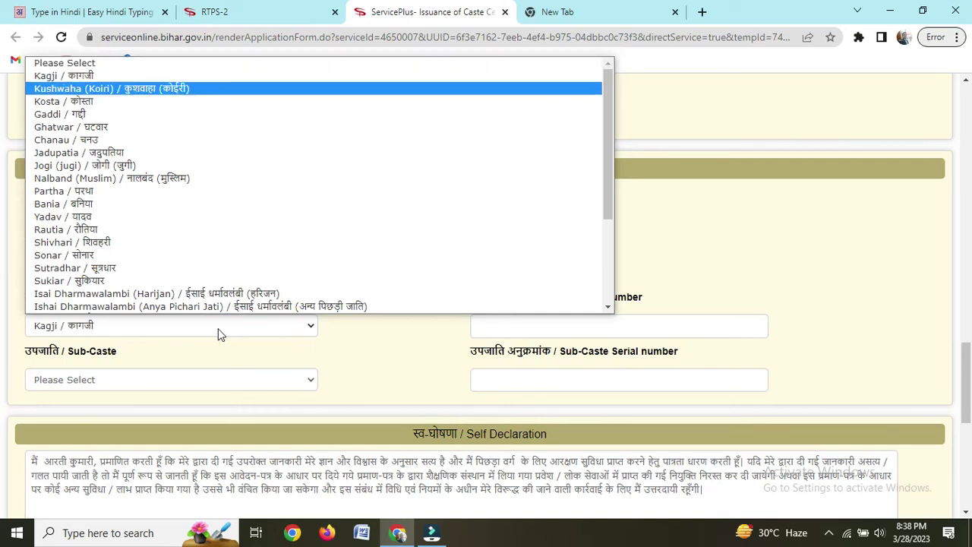
key("k")
key("k")
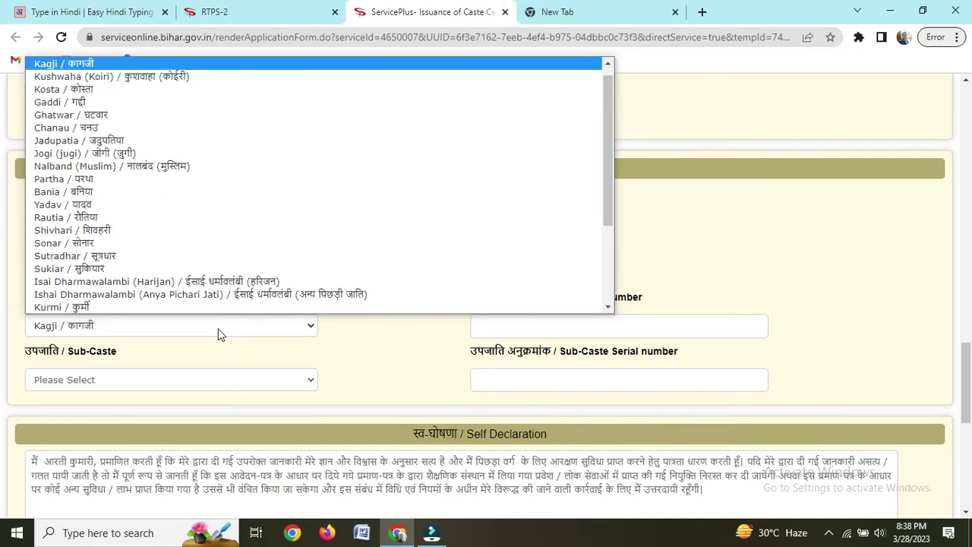
left_click(218, 333)
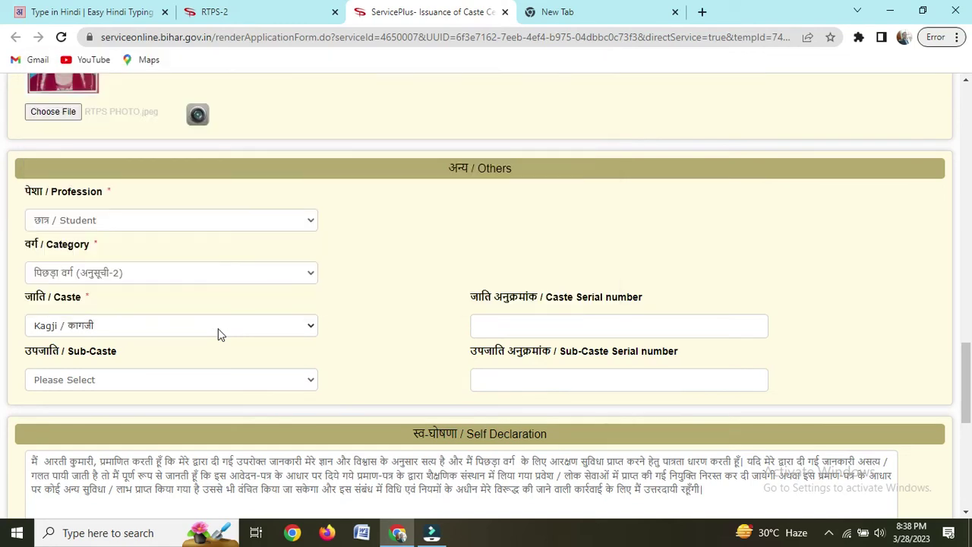
Step: Change the category to अत्यंत पिछड़ा वर्ग (अनुसूची-1) and the caste to Kanu, leaving sub-caste empty
left_click(150, 278)
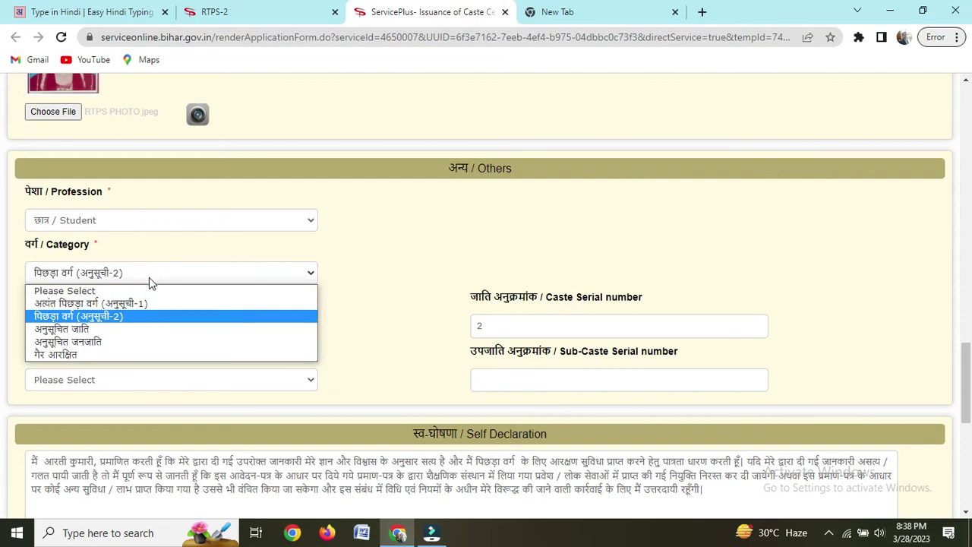
left_click(141, 304)
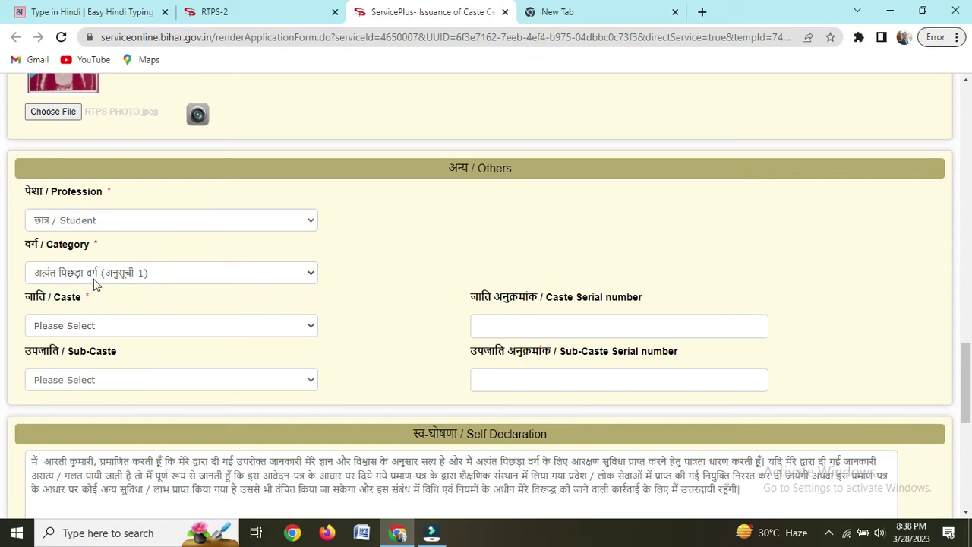
left_click(135, 326)
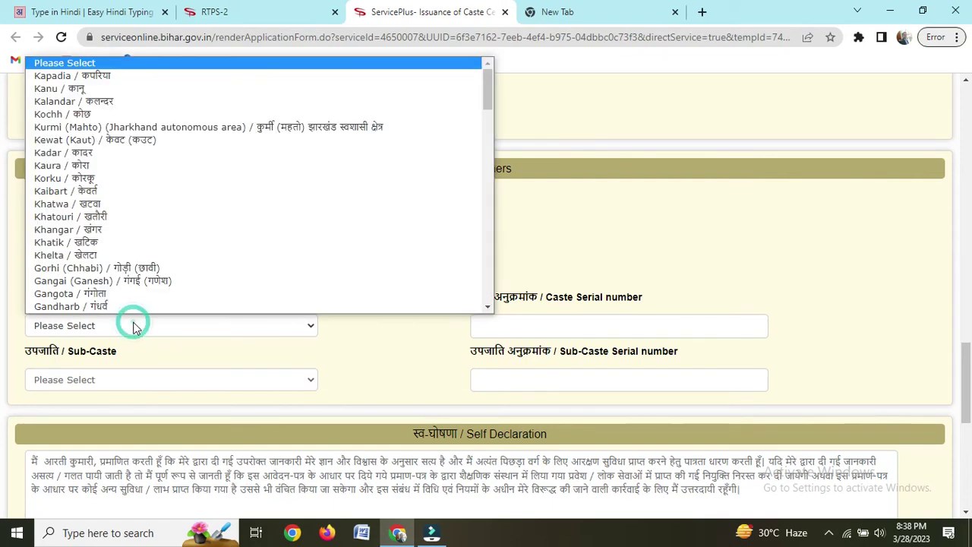
left_click(100, 88)
left_click(140, 375)
left_click(319, 373)
scroll(382, 357, "down", 4)
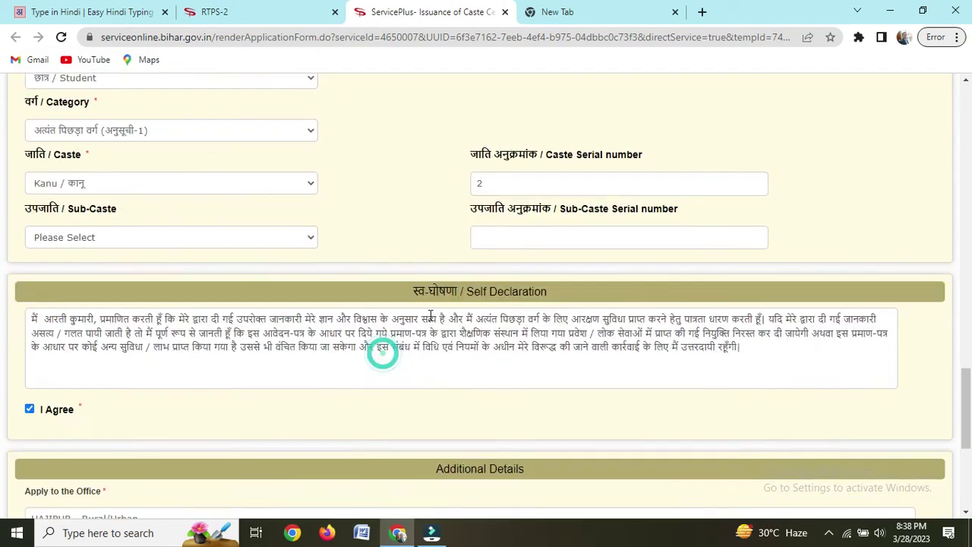
scroll(560, 361, "up", 20)
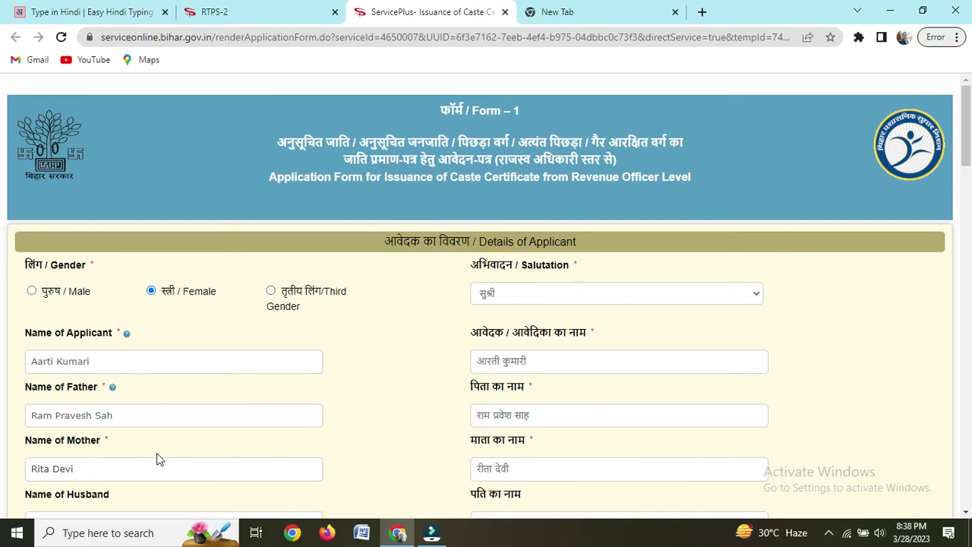
scroll(156, 457, "down", 6)
scroll(180, 370, "down", 1)
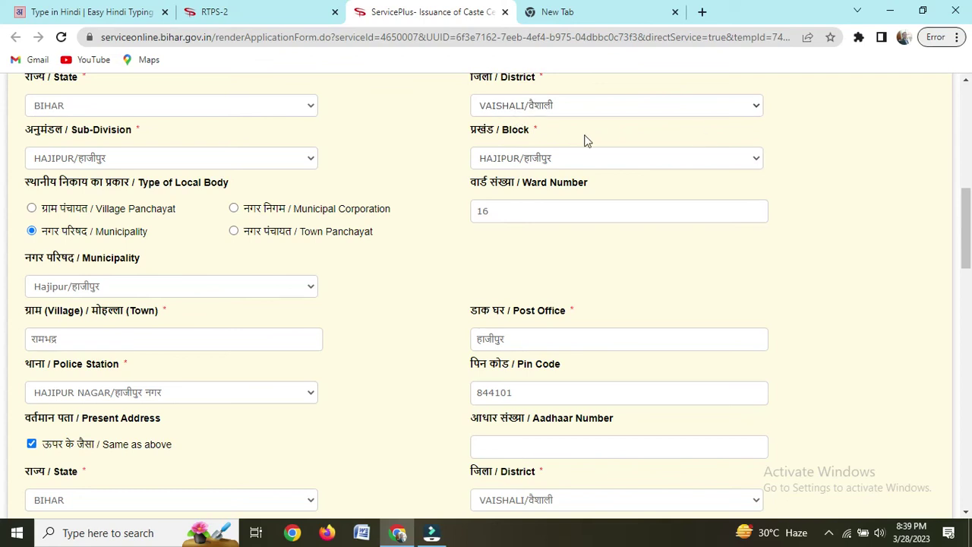
left_click(965, 79)
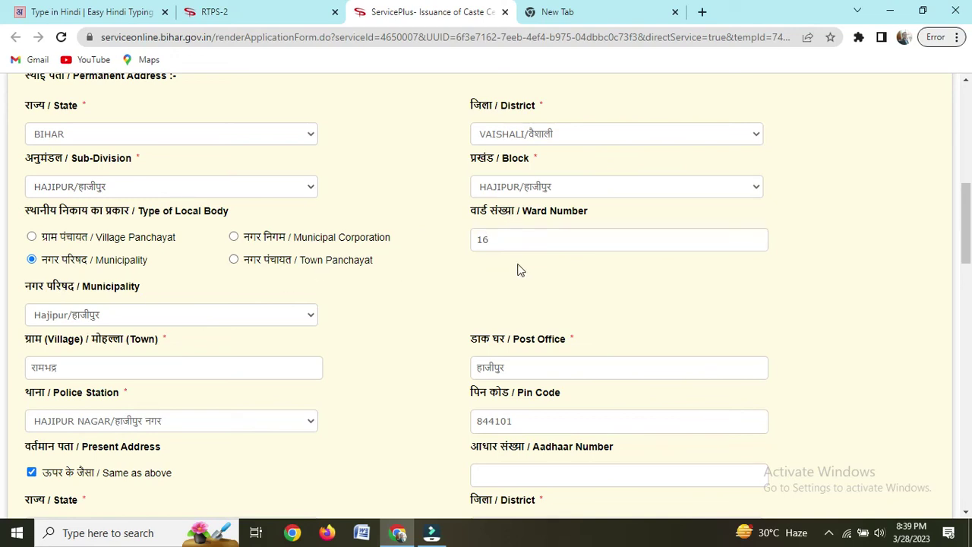
scroll(123, 371, "down", 1)
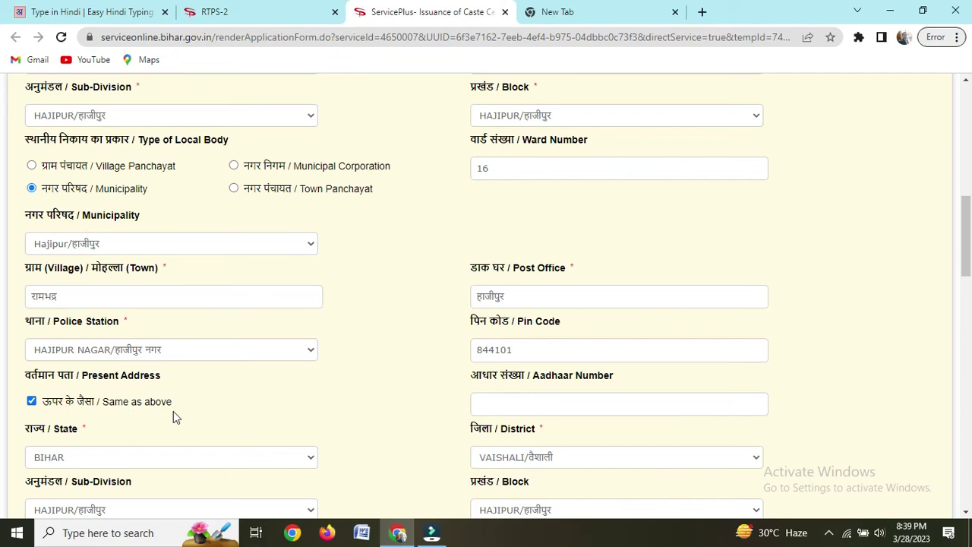
scroll(270, 395, "down", 5)
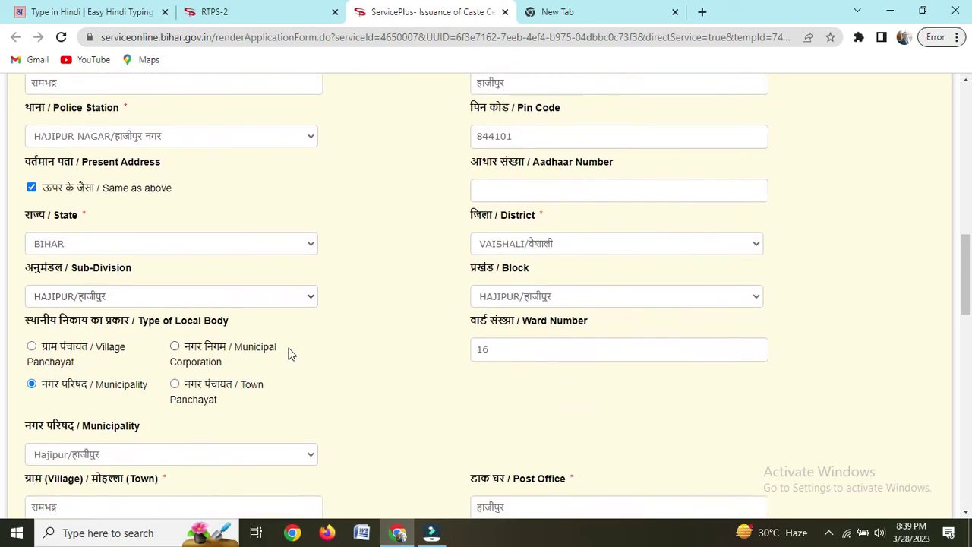
scroll(317, 400, "down", 2)
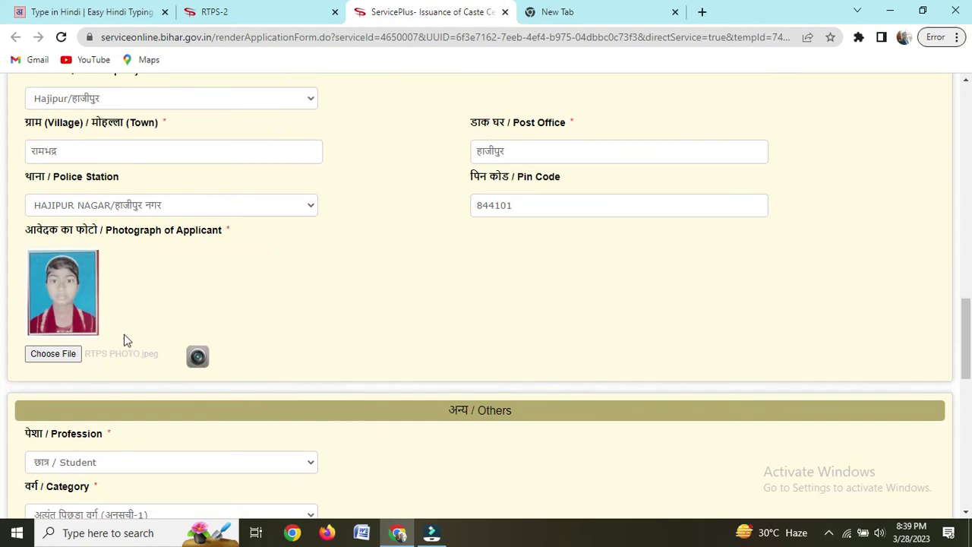
scroll(234, 337, "down", 1)
scroll(234, 337, "down", 6)
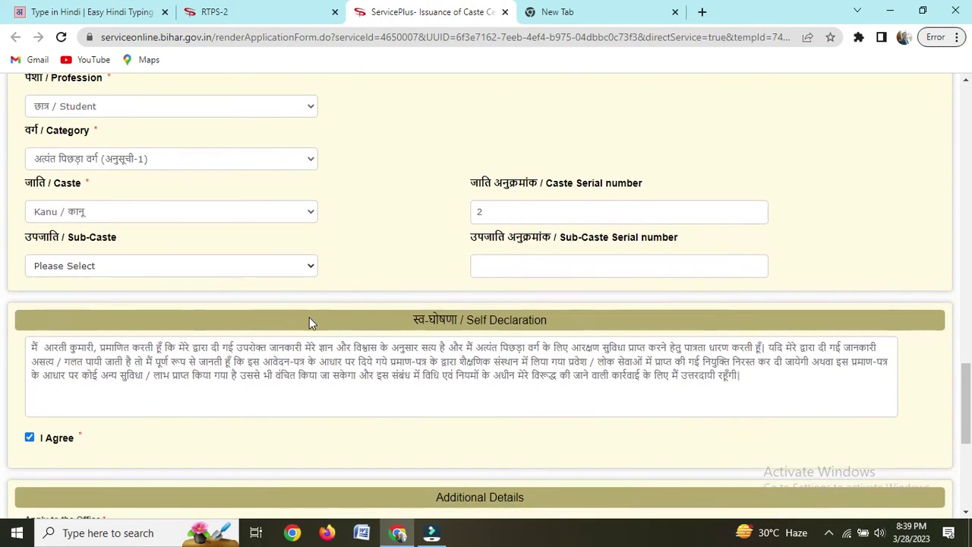
scroll(305, 328, "down", 3)
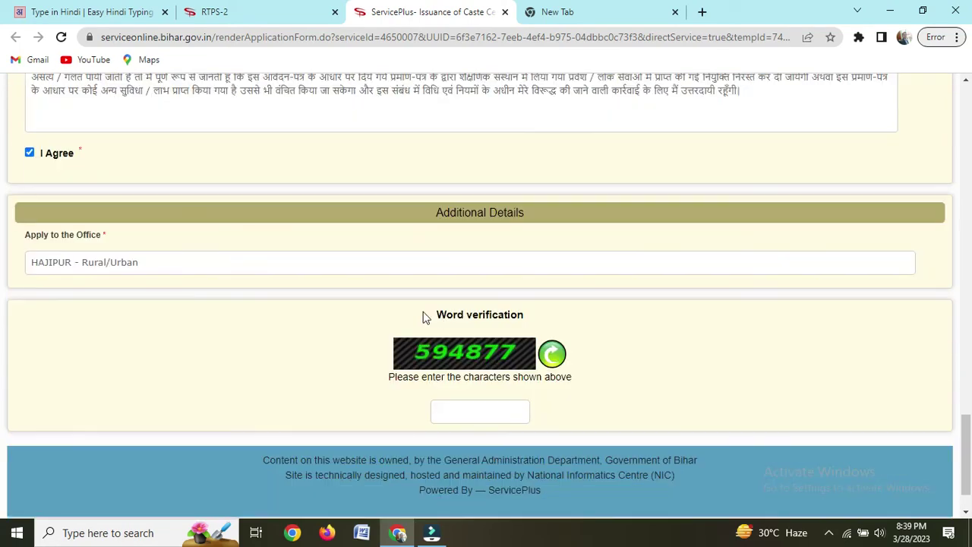
Step: Enter the word verification code, proceed with the form, and accept the check-your-details alert to save a draft
left_click(461, 412)
scroll(684, 379, "down", 1)
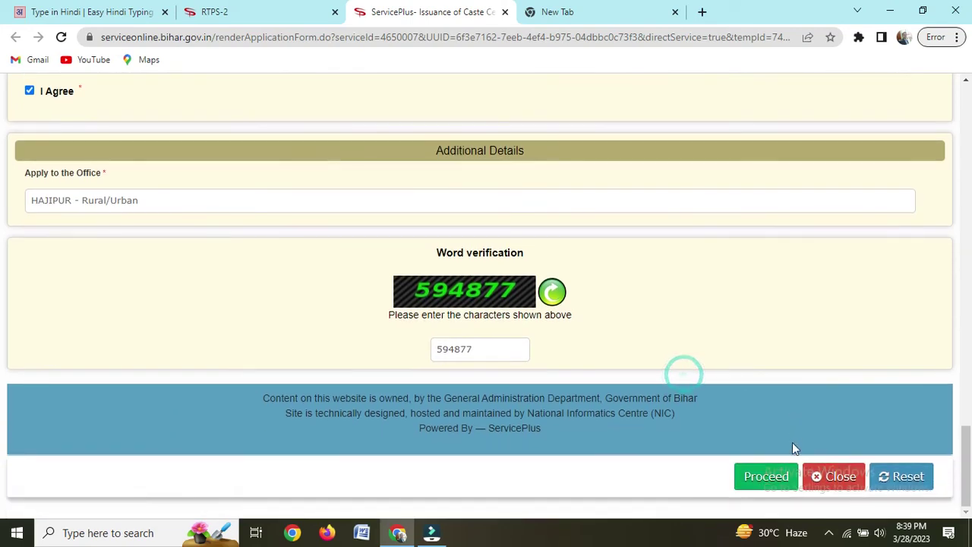
left_click(763, 477)
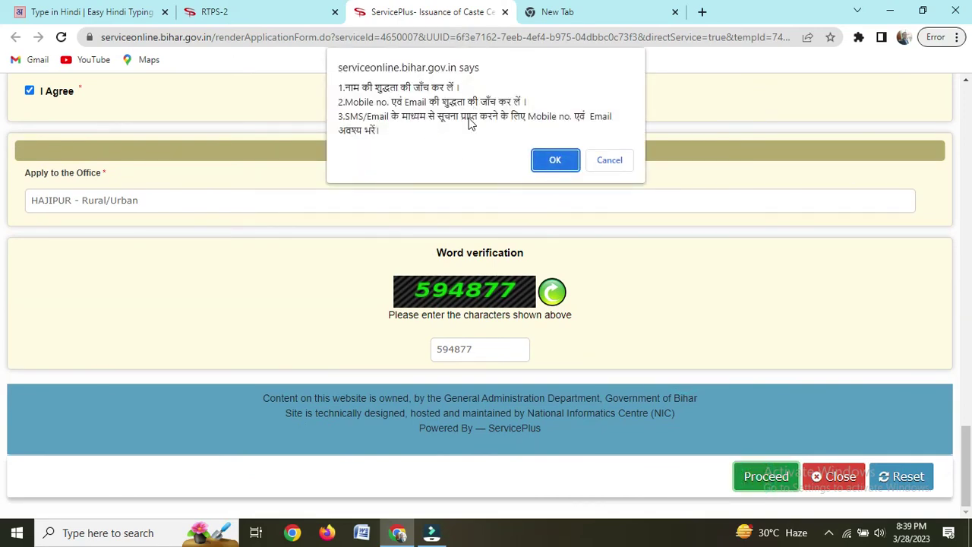
left_click(551, 164)
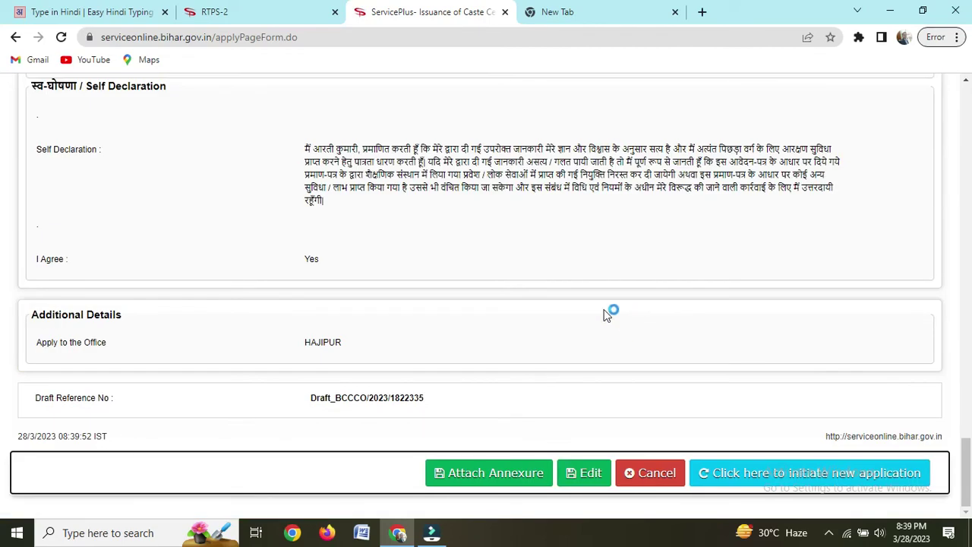
Step: Review the draft preview for the self-declaration, HAJIPUR office and draft reference, down to Attach Annexure
scroll(608, 315, "up", 10)
scroll(608, 315, "up", 15)
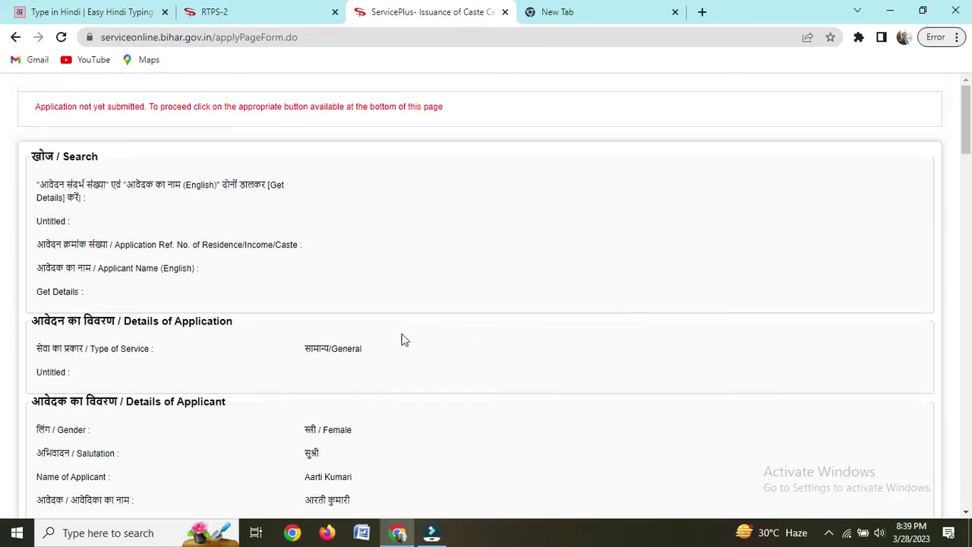
scroll(400, 333, "down", 2)
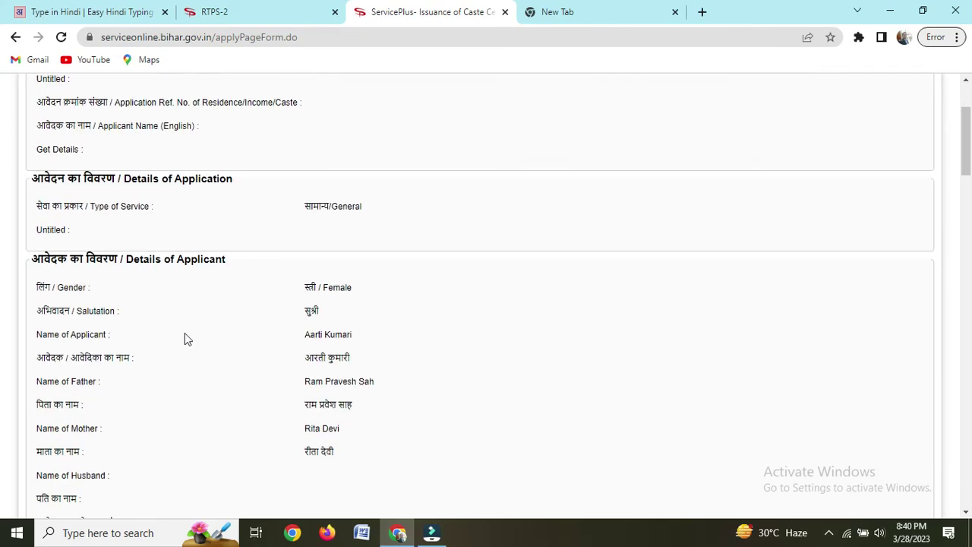
scroll(337, 317, "down", 1)
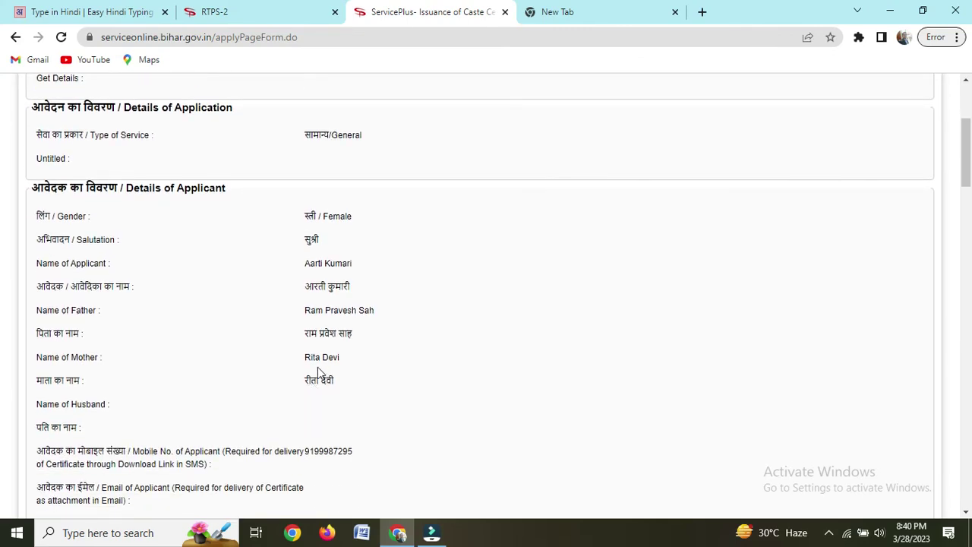
scroll(342, 366, "down", 1)
scroll(350, 296, "down", 1)
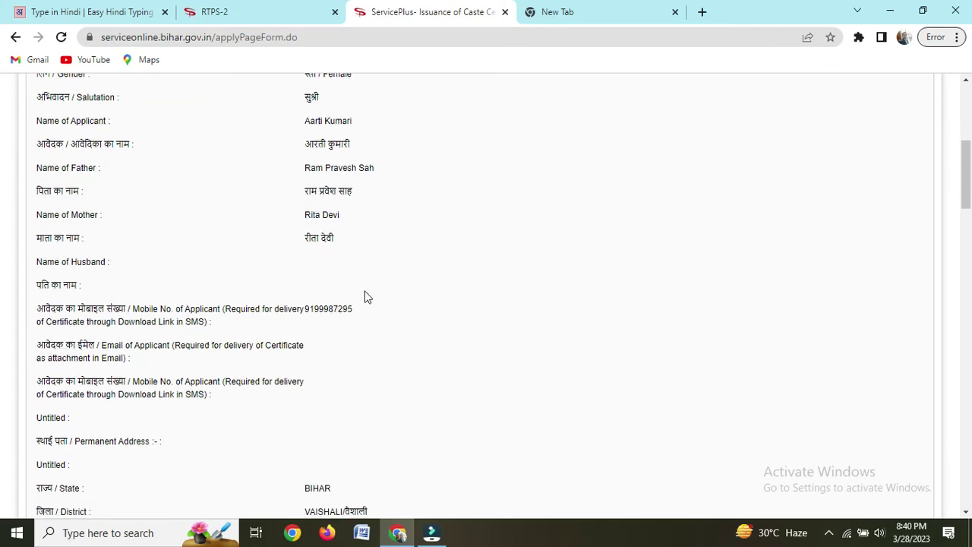
scroll(350, 286, "down", 4)
scroll(379, 370, "down", 11)
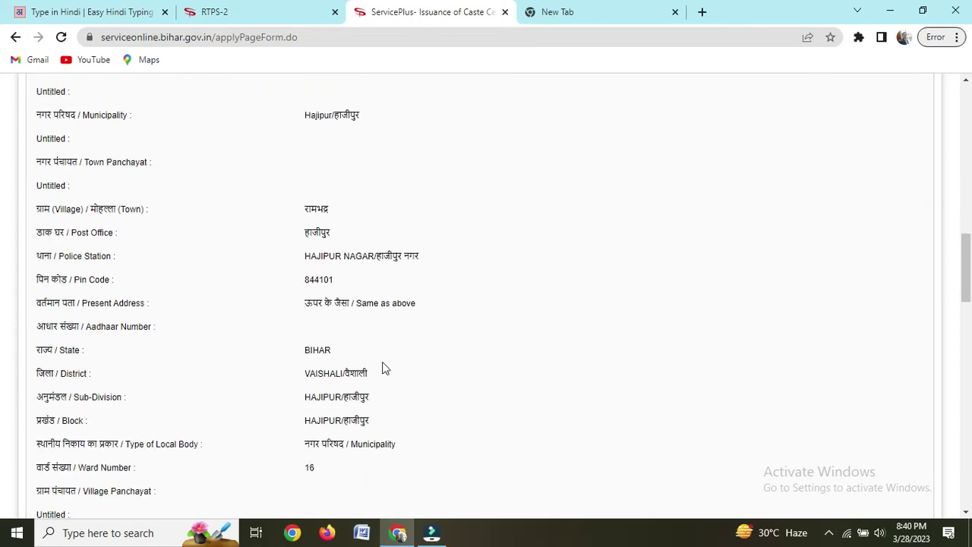
scroll(431, 354, "down", 10)
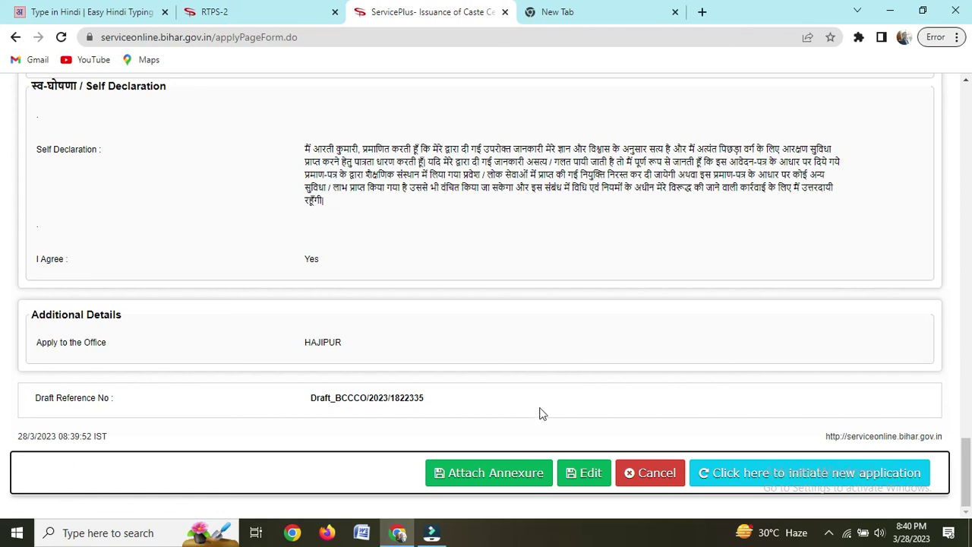
Step: Under Attach Annexure, select आधार कार्ड as the enclosure, upload RTPS AADHAR.jpeg and save the annexure
left_click(486, 478)
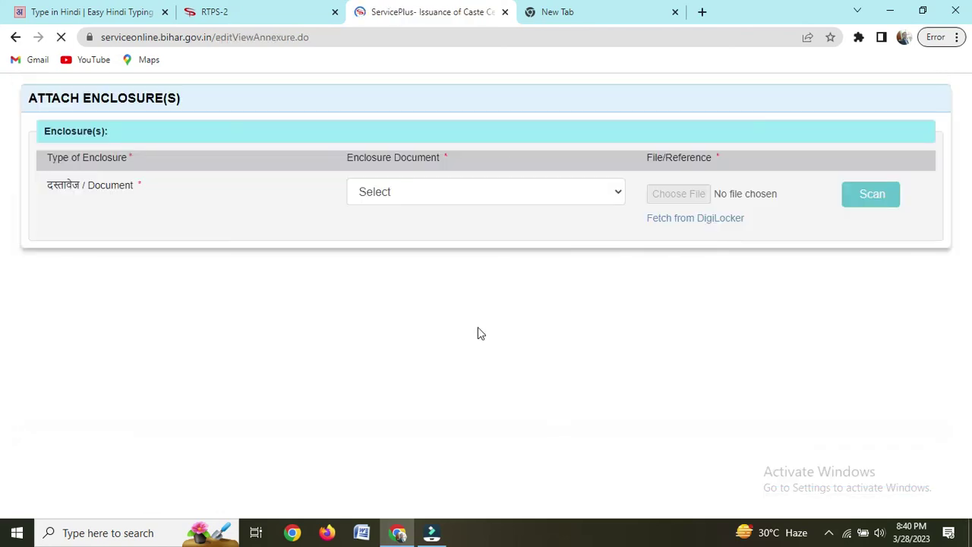
left_click(442, 195)
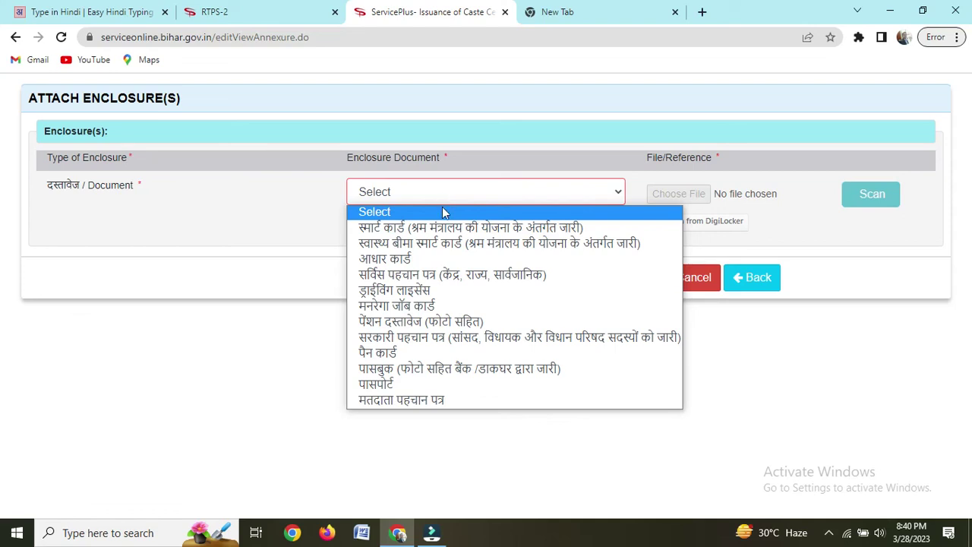
left_click(417, 260)
left_click(688, 199)
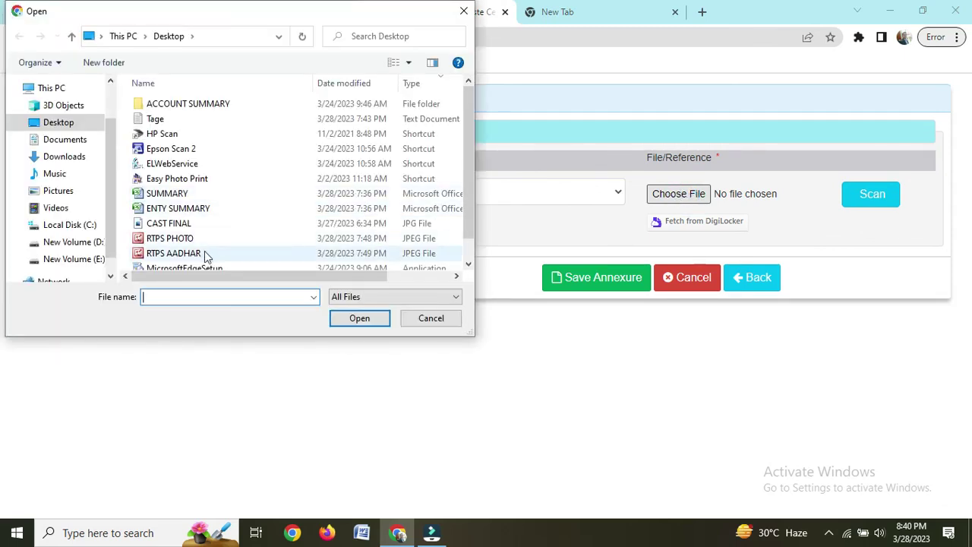
left_click(204, 255)
left_click(347, 320)
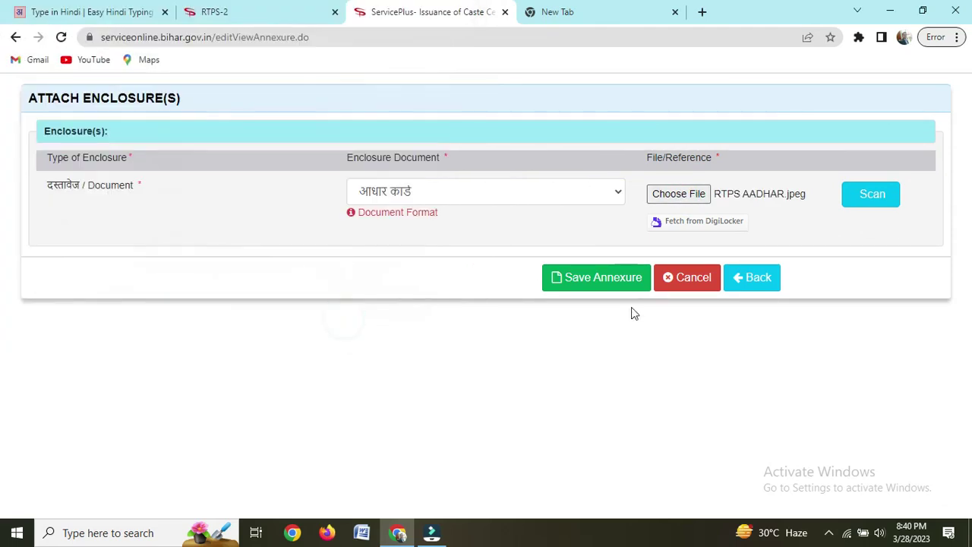
left_click(581, 286)
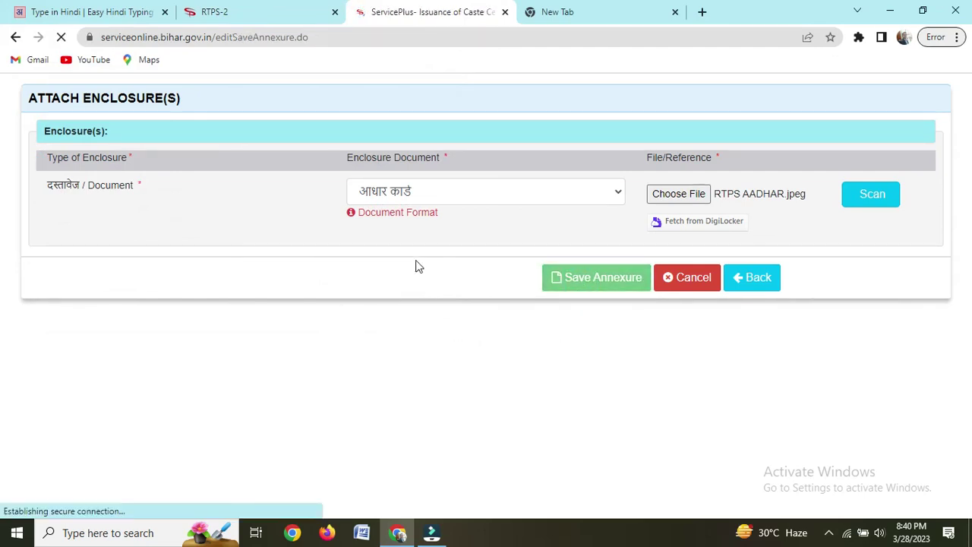
Step: Verify the preview's Annexure List shows आधार कार्ड, then submit the caste certificate application
scroll(569, 338, "up", 6)
scroll(569, 334, "up", 20)
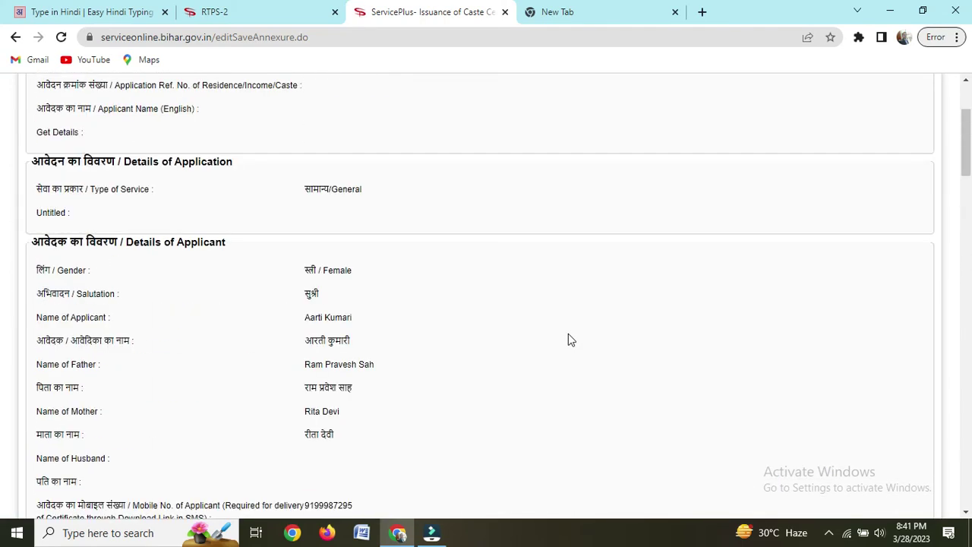
scroll(568, 334, "up", 3)
scroll(380, 425, "down", 6)
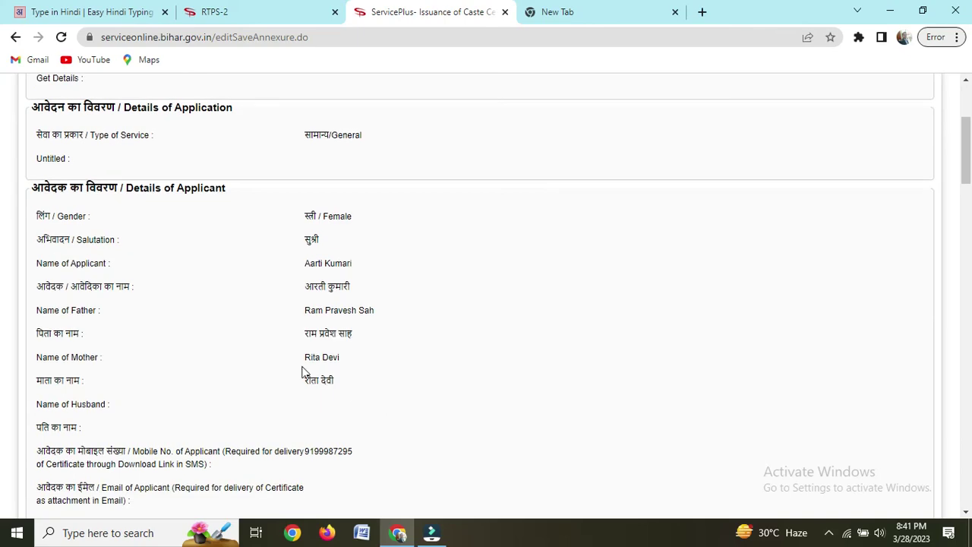
scroll(416, 368, "down", 11)
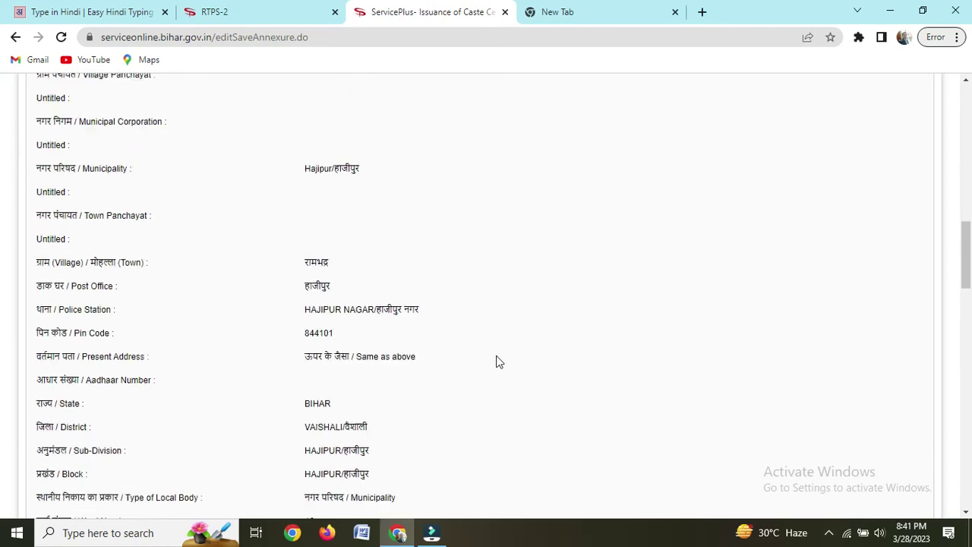
scroll(495, 362, "down", 15)
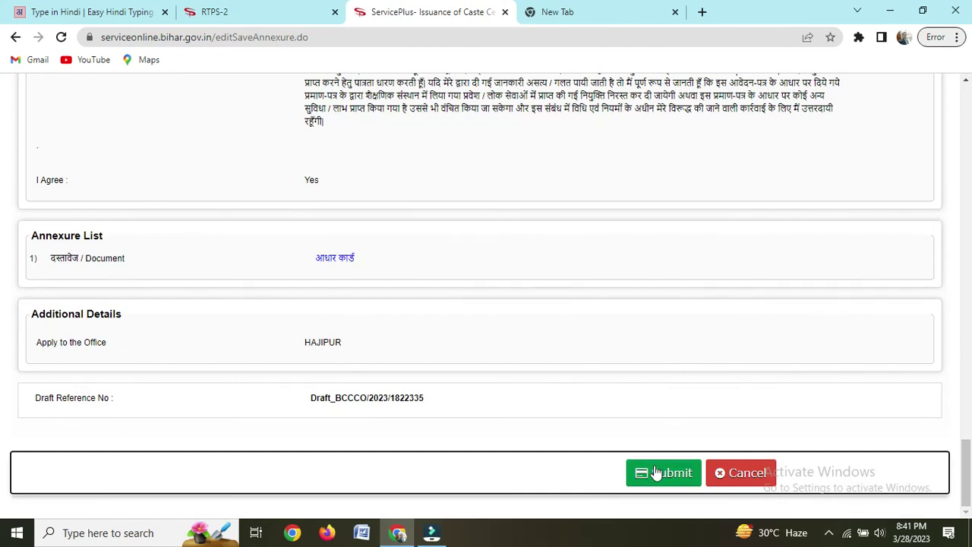
left_click(657, 477)
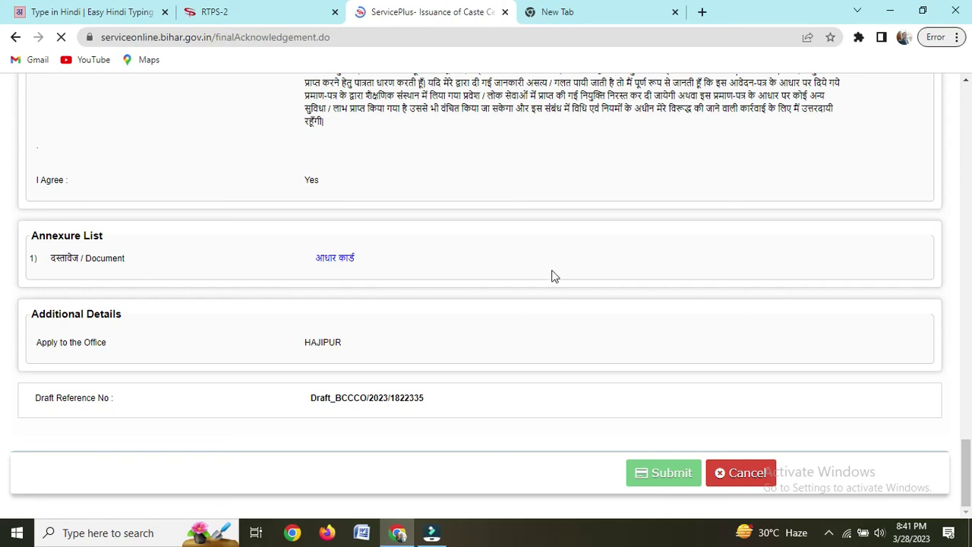
Step: Export the acknowledgement to PDF and set the downloaded file to open when done
scroll(554, 275, "down", 10)
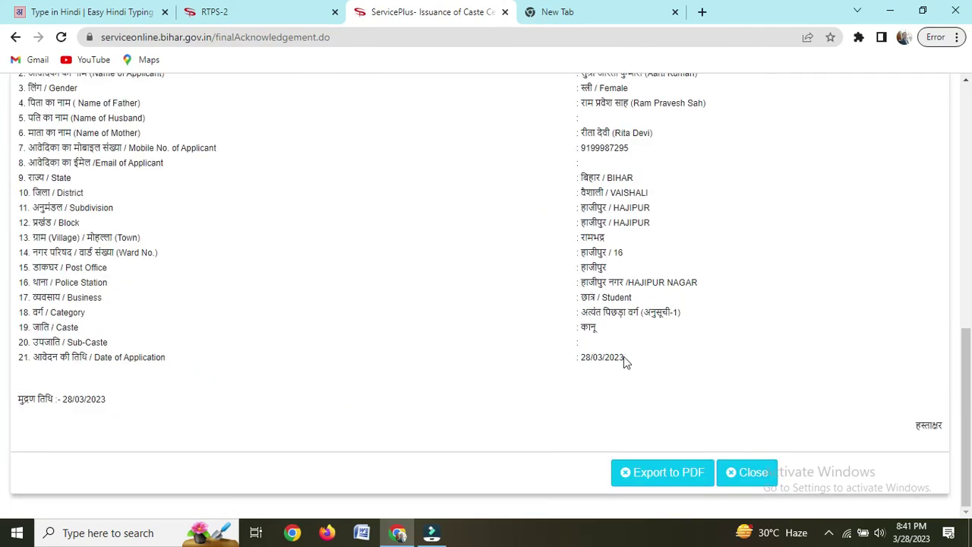
left_click(655, 477)
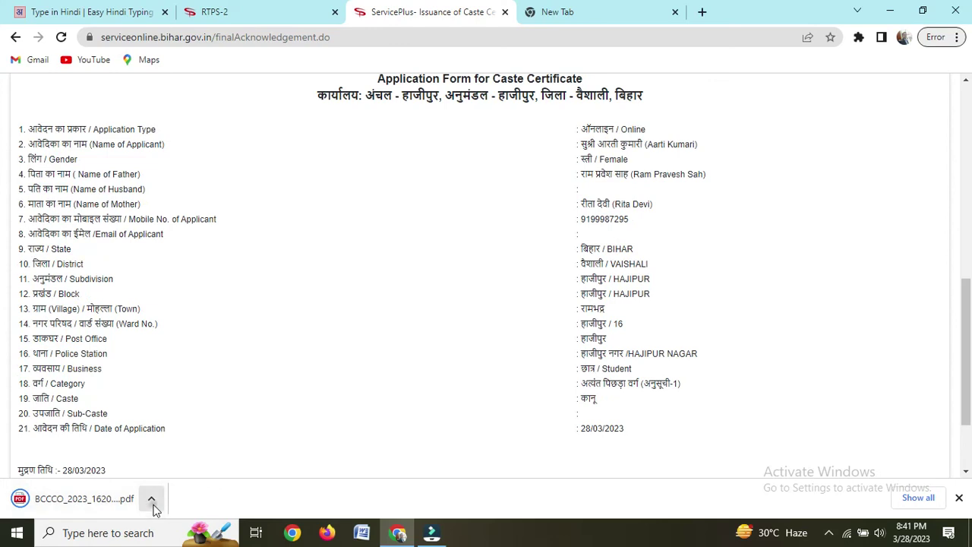
left_click(151, 498)
left_click(179, 392)
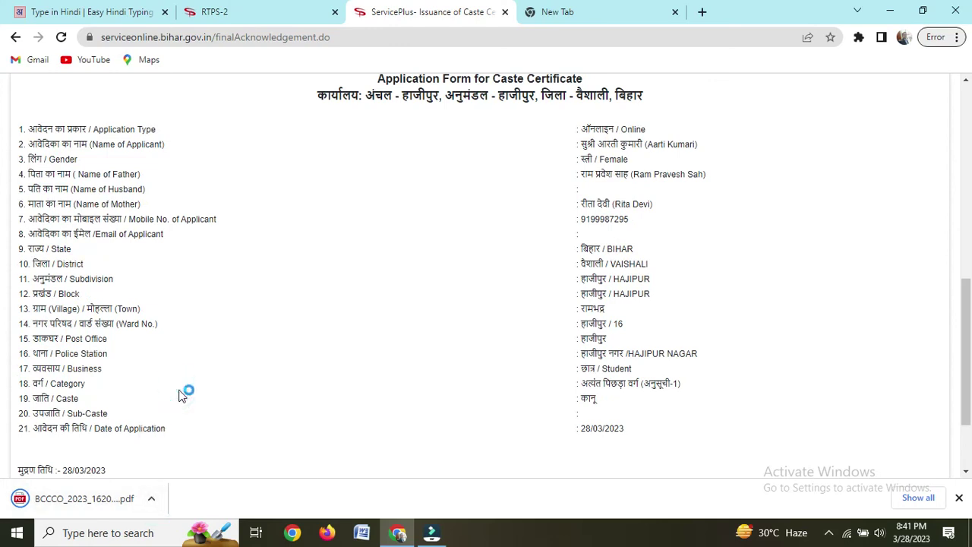